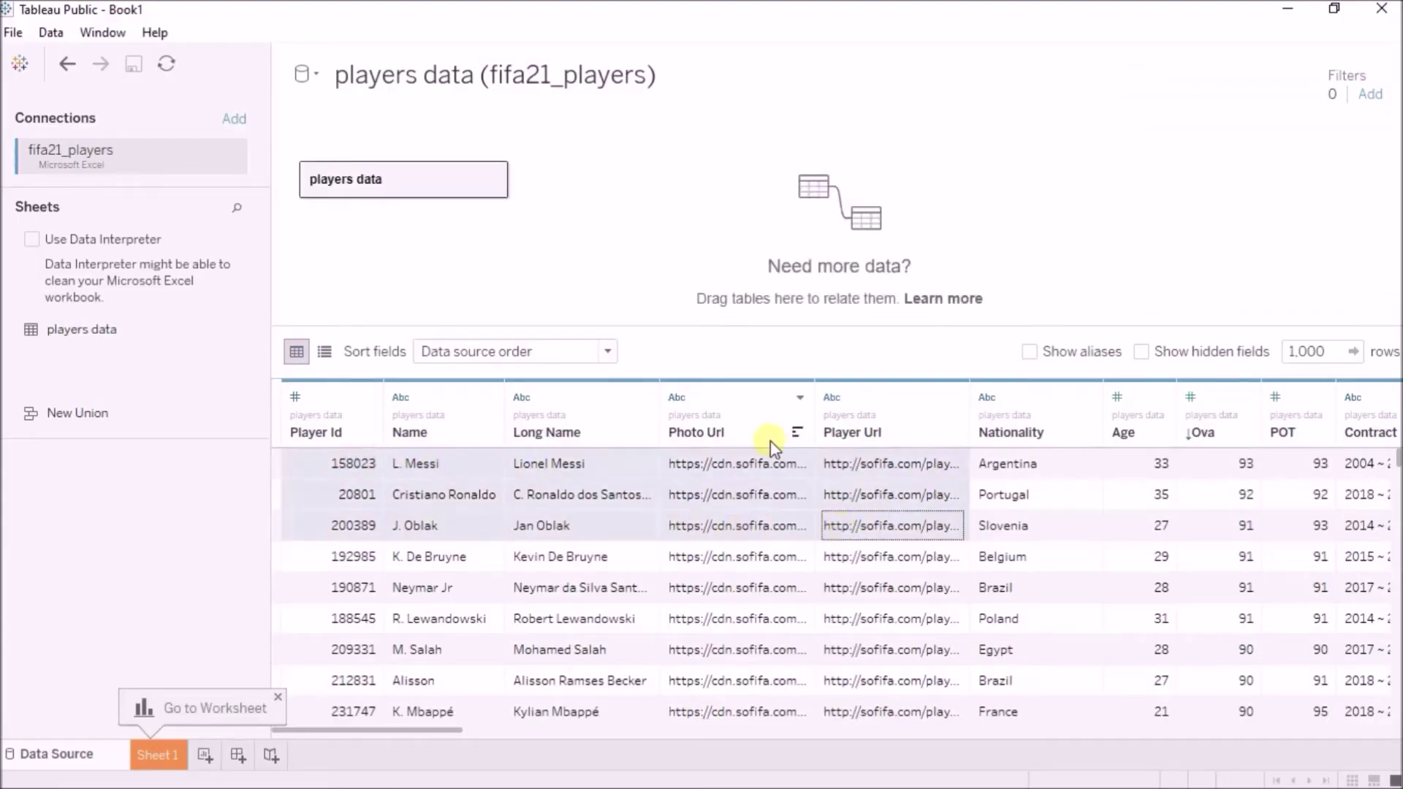
Review the columns of the players data preview, from the player details through the stats to D/W, and return to the first column
left_click(567, 464)
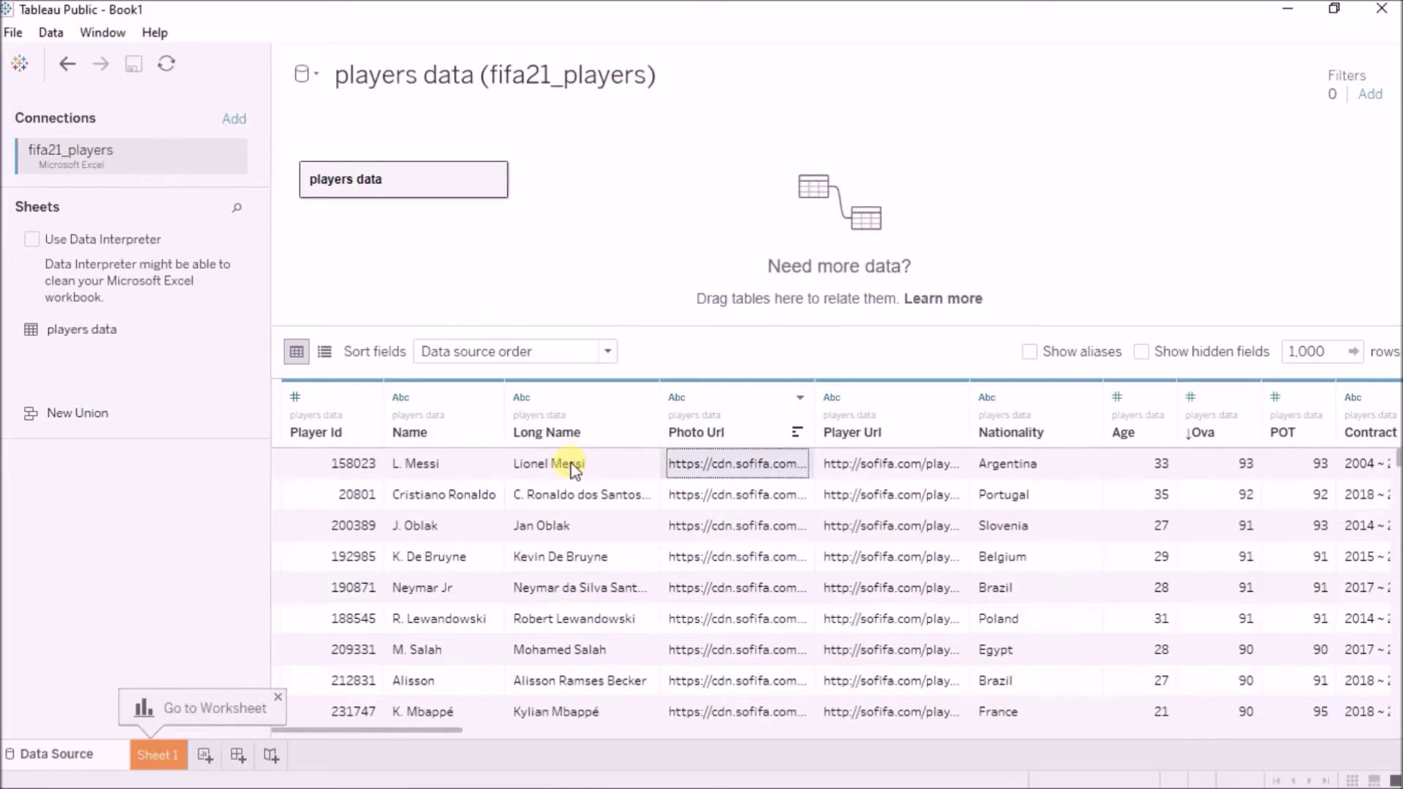
key("Right")
key("Right")
key("Right")
key("Right")
key("Right")
key("Right")
key("Right")
key("Right")
key("Right")
key("Right")
key("Right")
key("Right")
key("Right")
key("Right")
key("Right")
key("Right")
key("Right")
key("Right")
key("Right")
key("Right")
key("Right")
key("Right")
key("Right")
key("Right")
key("Right")
key("Right")
key("Left")
key("Left")
key("Left")
key("Left")
key("Left")
key("Left")
left_click(394, 465)
left_click(460, 462)
key("Right")
key("Right")
key("Right")
key("Right")
key("Right")
key("Right")
key("Right")
key("Right")
key("Right")
key("Right")
key("Right")
key("Right")
key("Right")
key("Right")
key("Right")
key("Right")
key("Right")
key("Right")
key("Right")
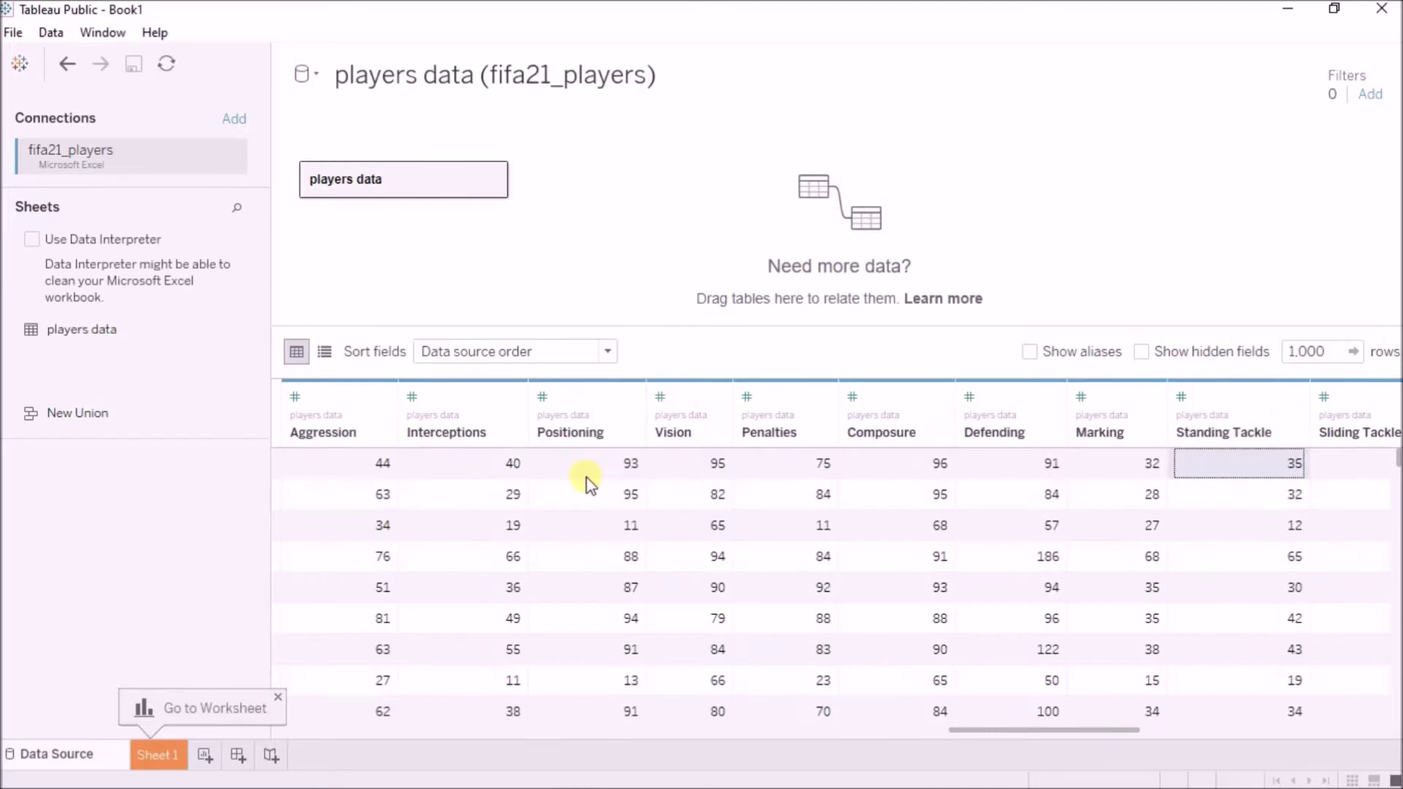
key("Right")
key("Right")
key("Right")
key("Right")
key("Right")
key("Right")
key("Right")
key("Right")
key("Right")
key("Right")
key("Right")
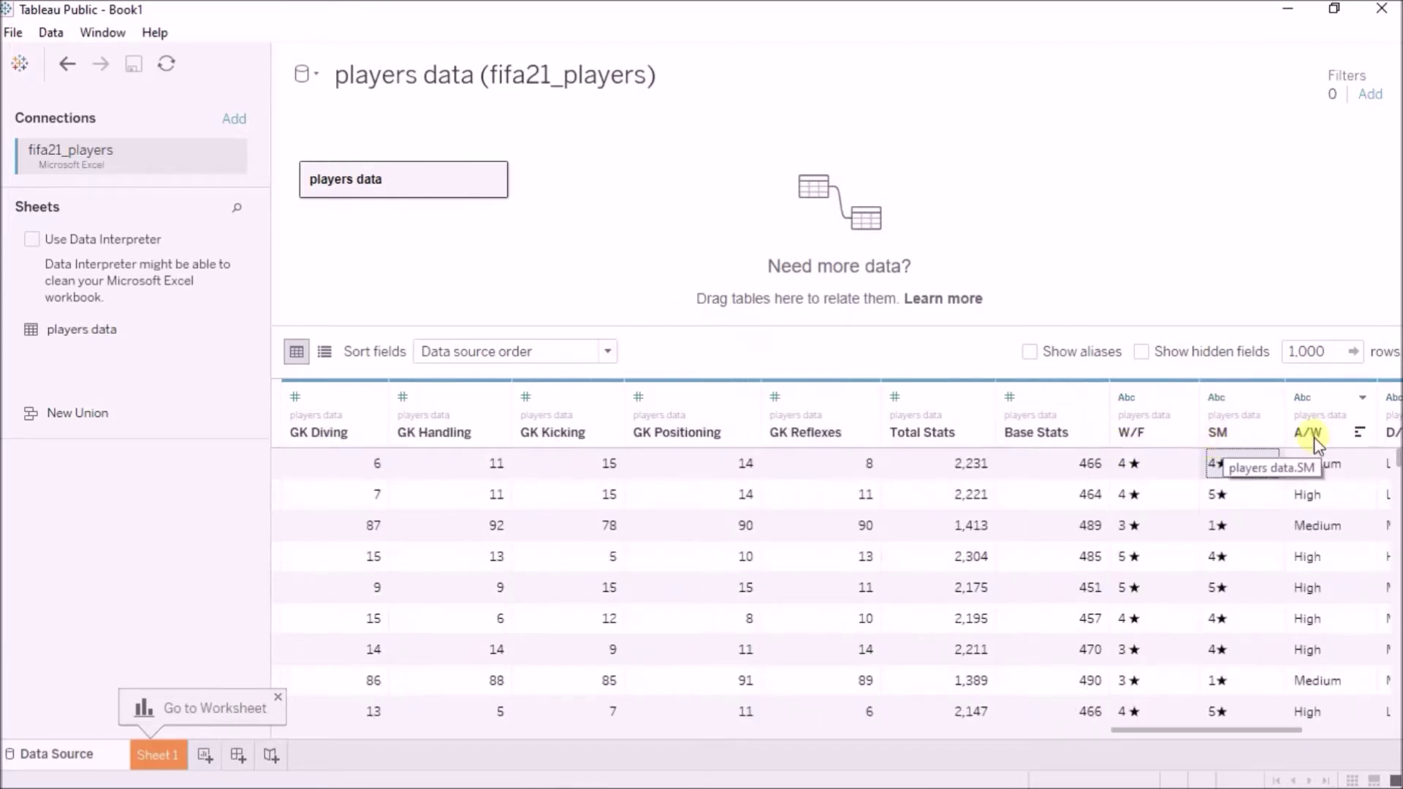
key("Right")
key("Right")
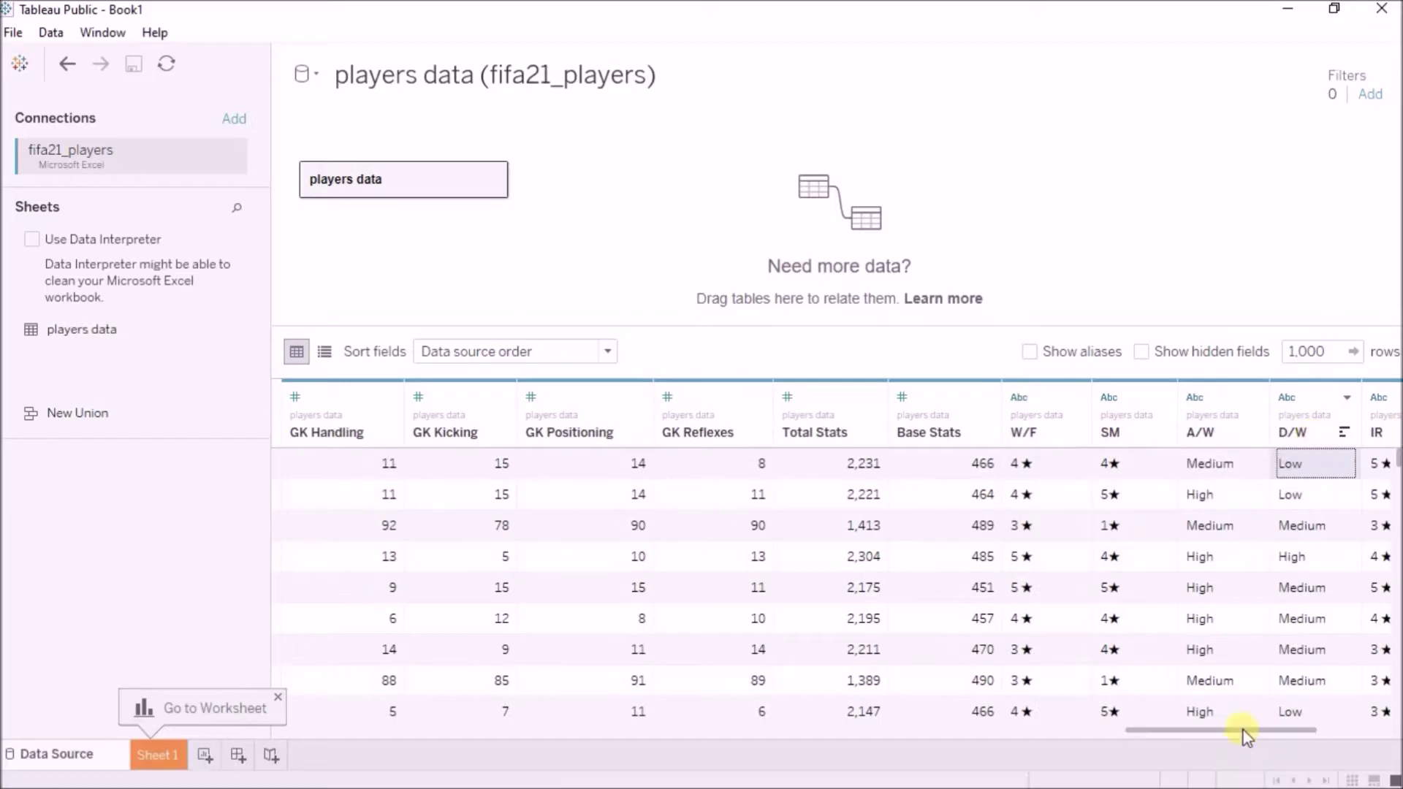
left_click_drag(1241, 730, 313, 731)
mouse_move(1395, 458)
left_mouse_down()
mouse_move(1389, 711)
mouse_move(1396, 459)
left_mouse_up()
Limit the players data preview to 10 rows
left_click(1308, 352)
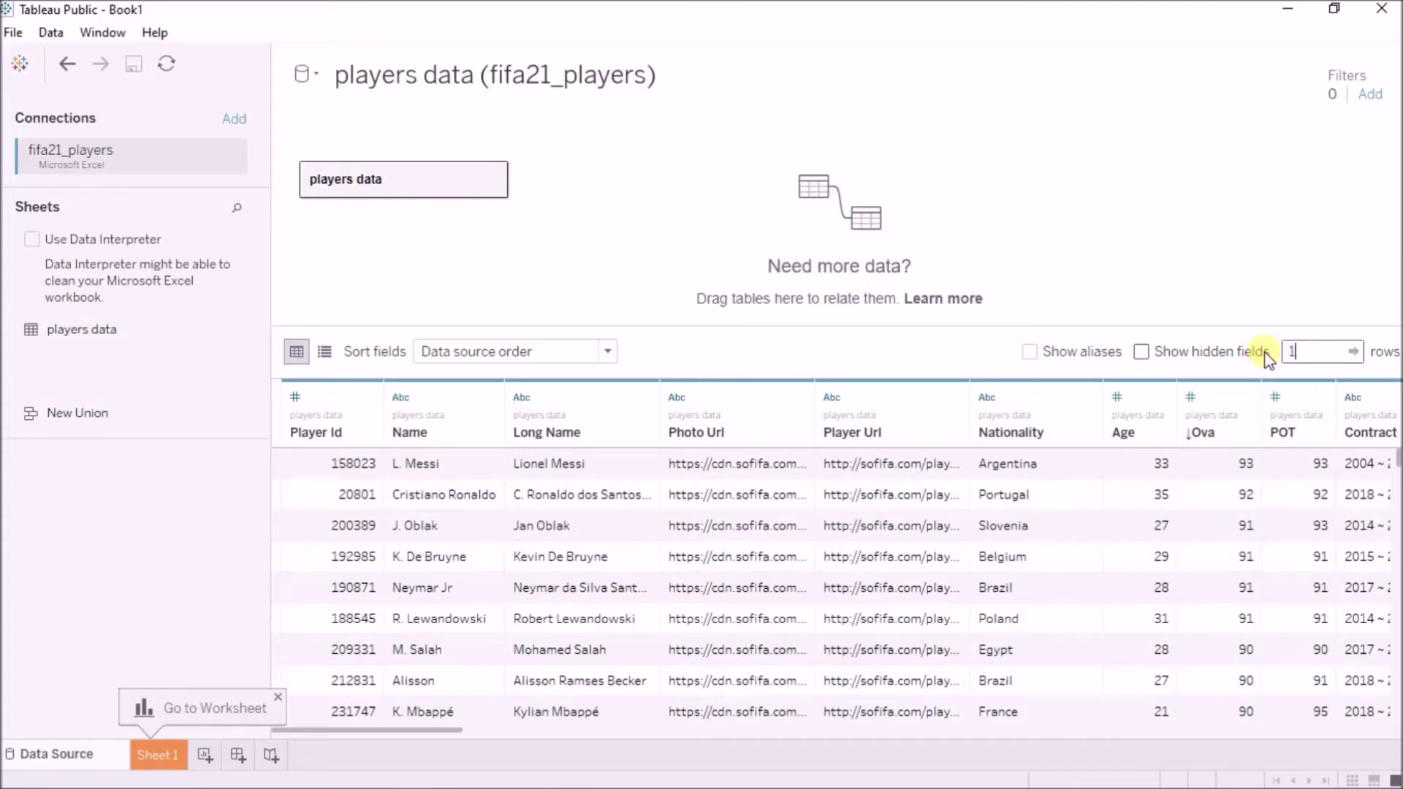
type("10")
key("Return")
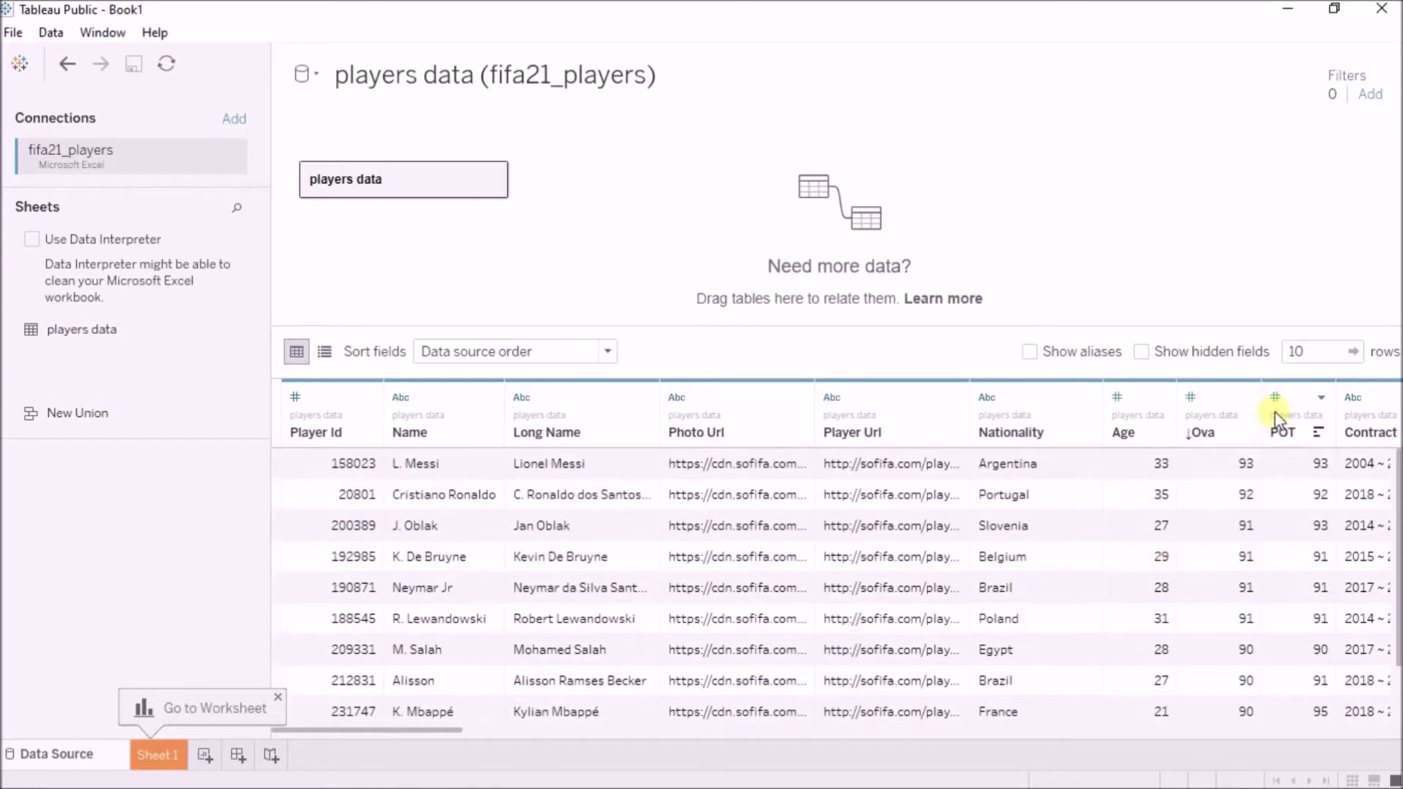
Set the row limit of the players data preview to 20000 and check the loaded rows
left_click(1319, 349)
left_click_drag(1319, 349, 1279, 352)
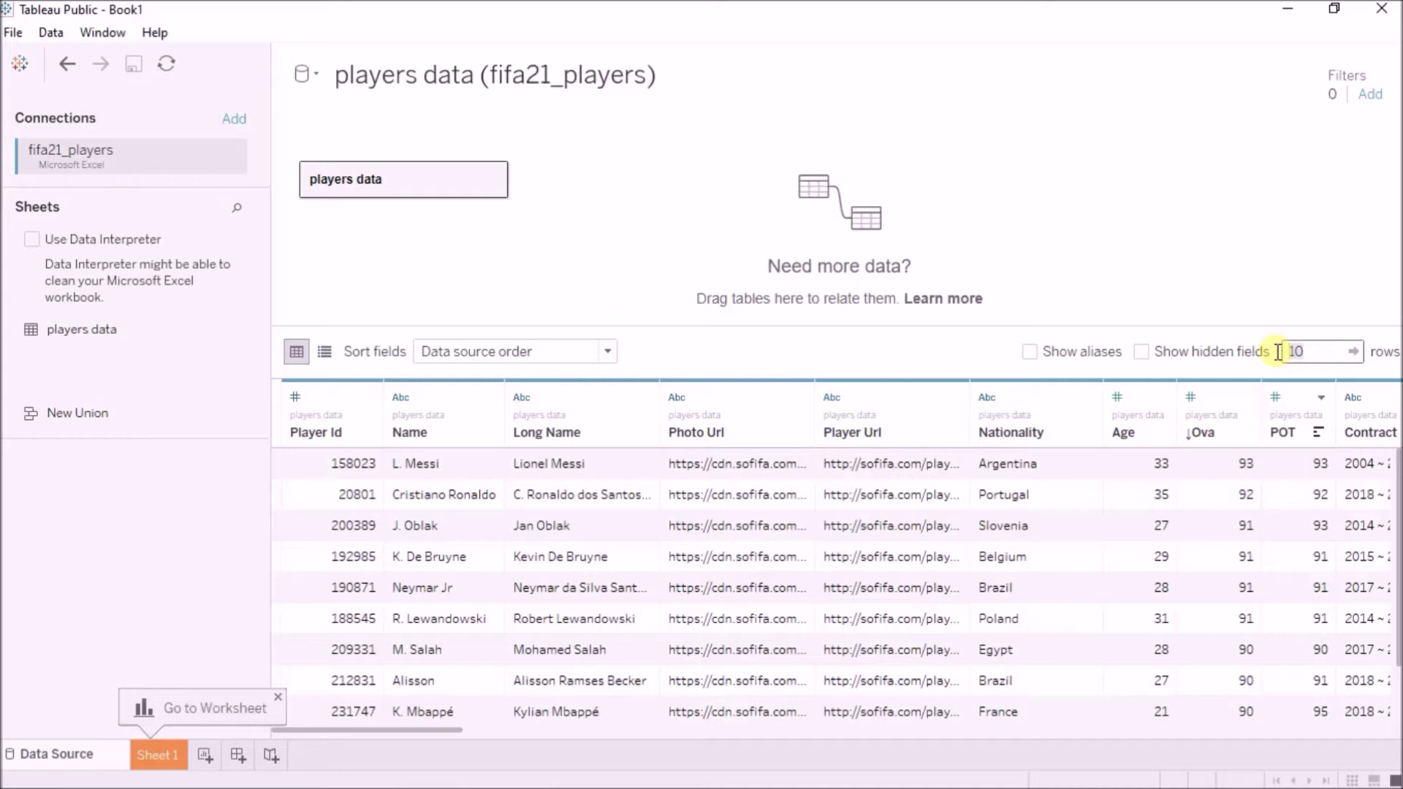
type("20000")
key("Return")
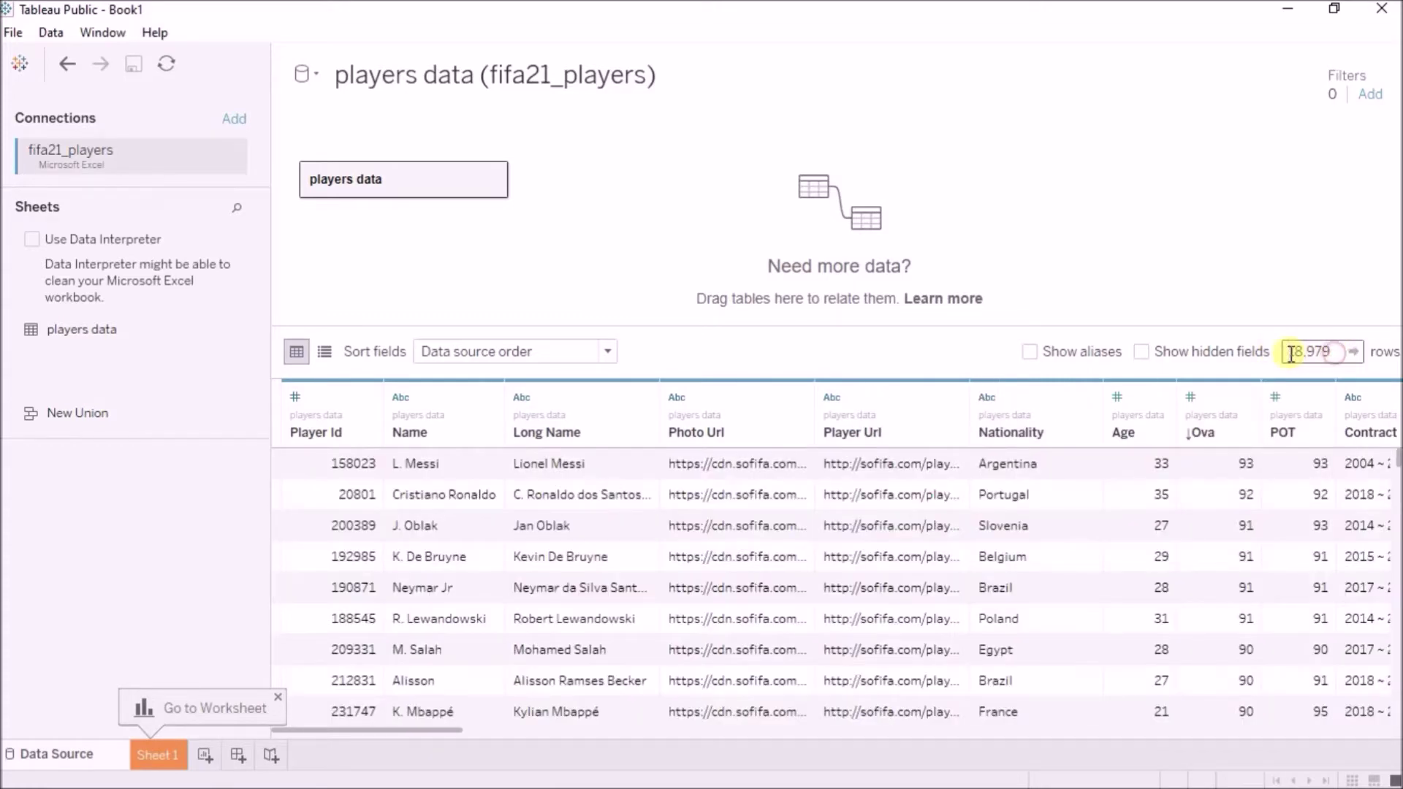
left_click_drag(1289, 353, 1341, 352)
mouse_move(1398, 463)
left_mouse_down()
mouse_move(1388, 667)
mouse_move(1388, 447)
left_mouse_up()
scroll(851, 563, "down", 3)
scroll(852, 563, "up", 5)
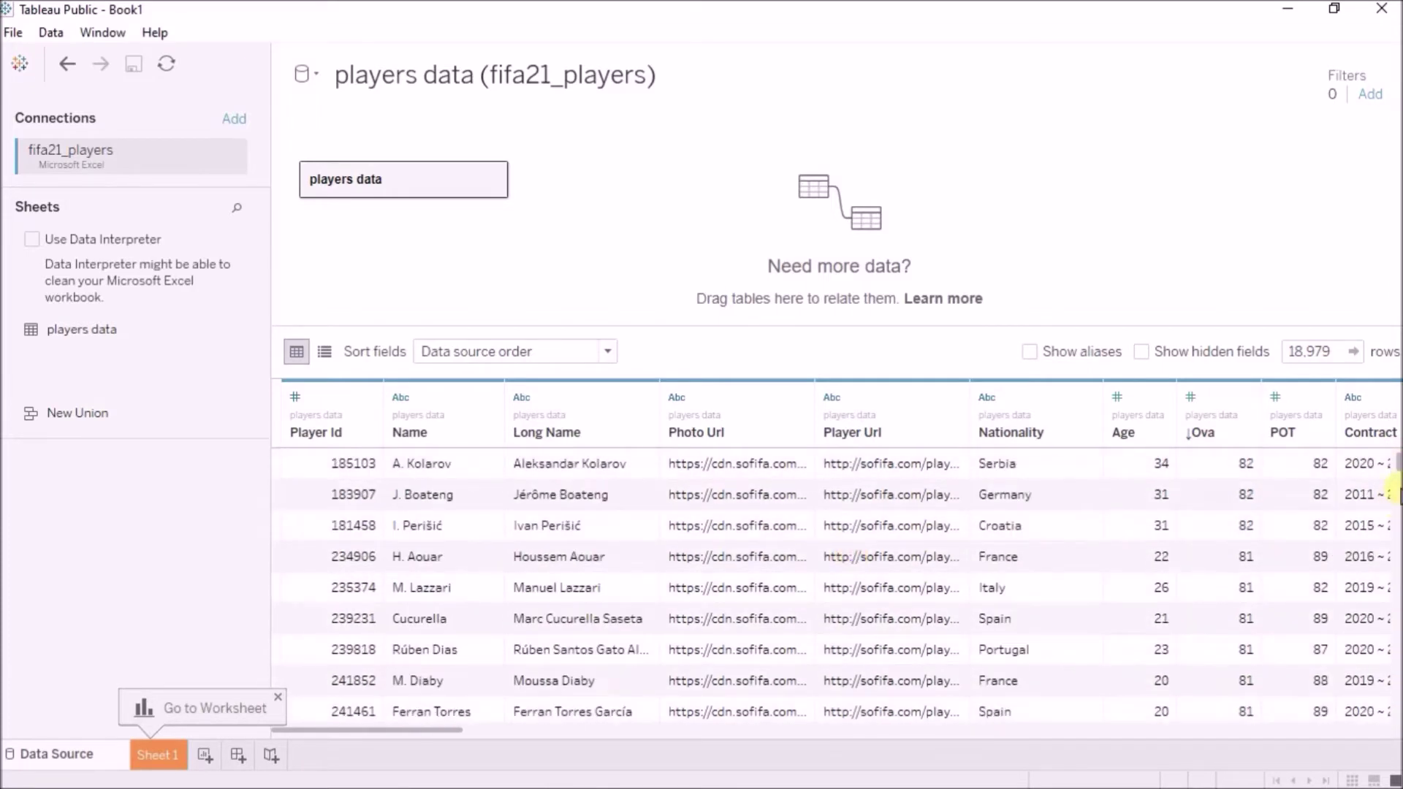
Change the data type of the Player Id field to String
left_click_drag(1397, 468, 1395, 445)
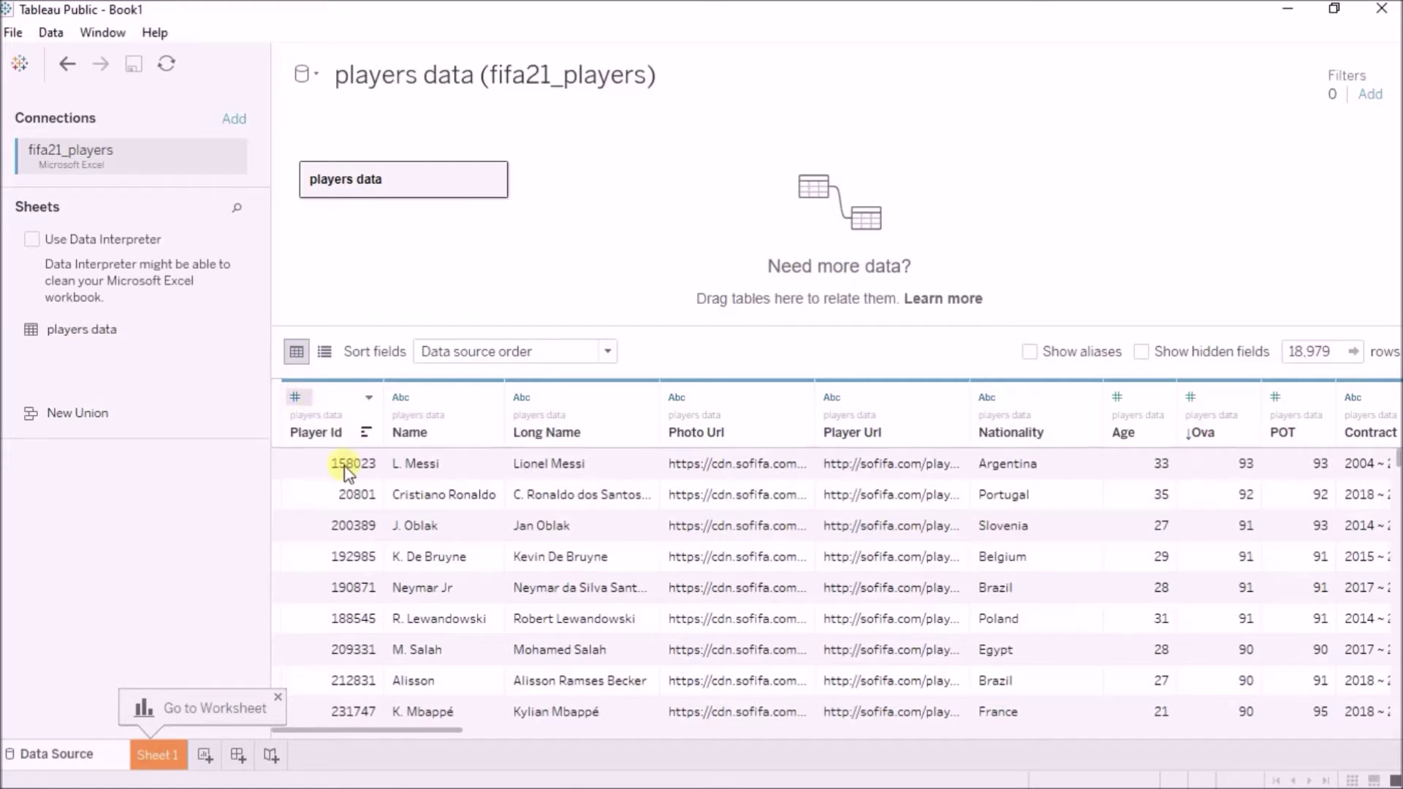
left_click_drag(349, 468, 354, 622)
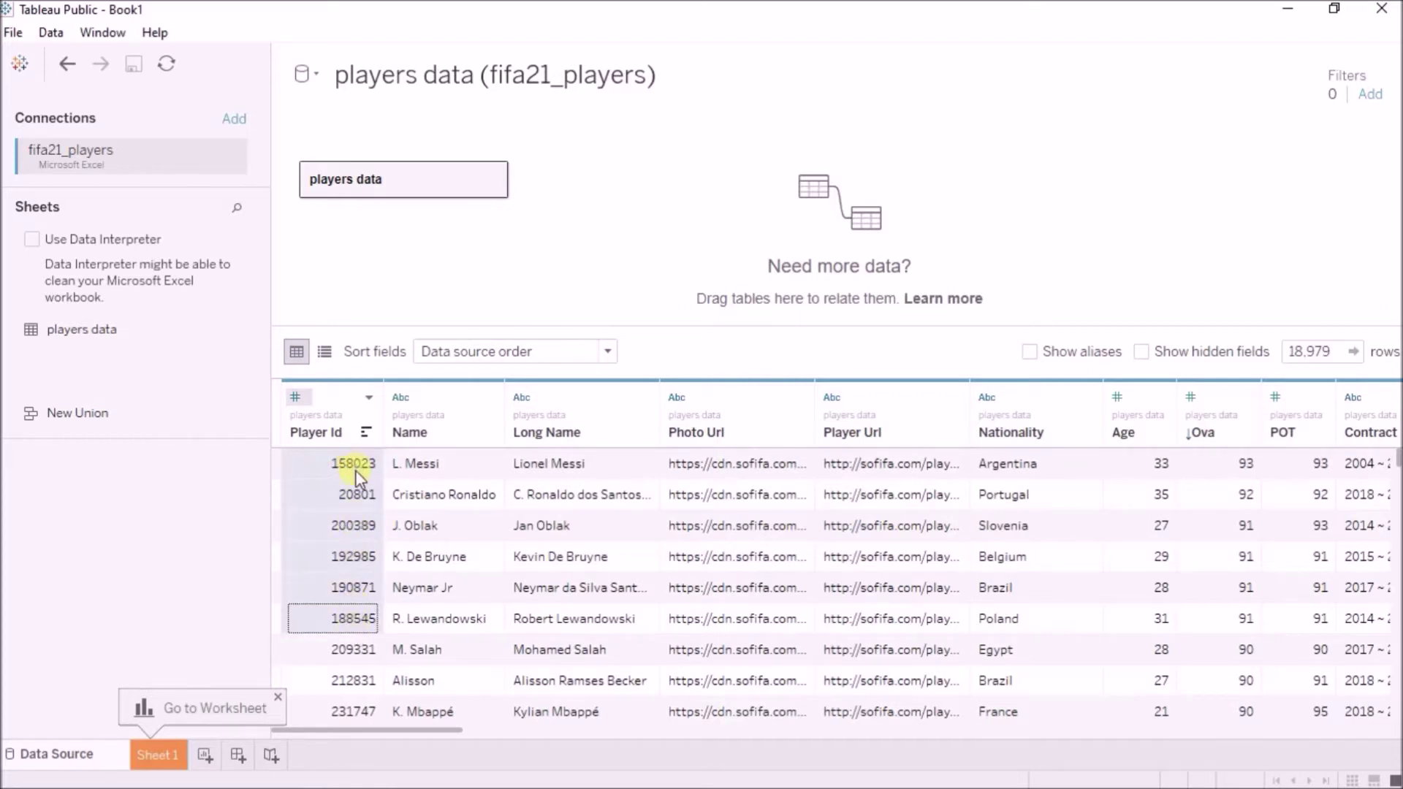
left_click(363, 469)
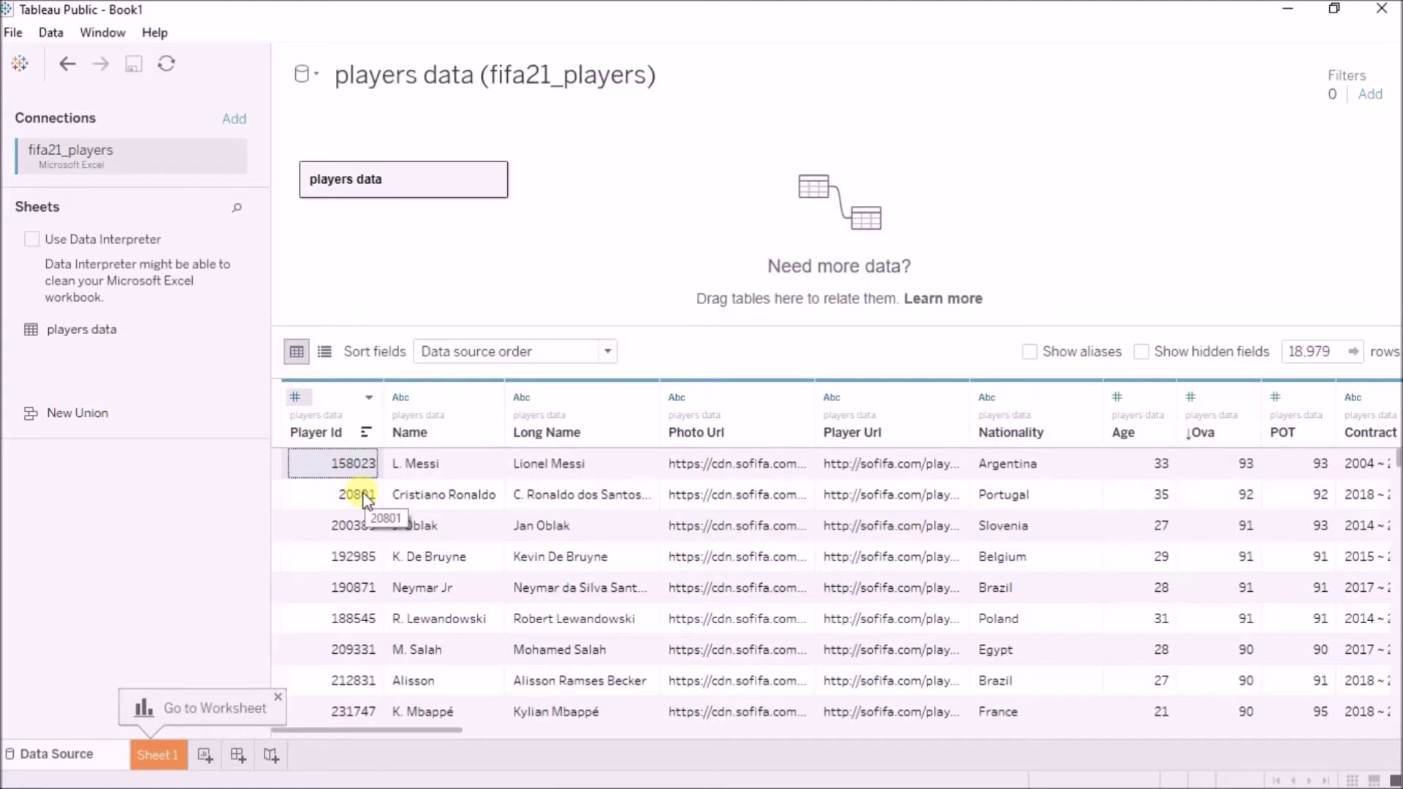
left_click(296, 398)
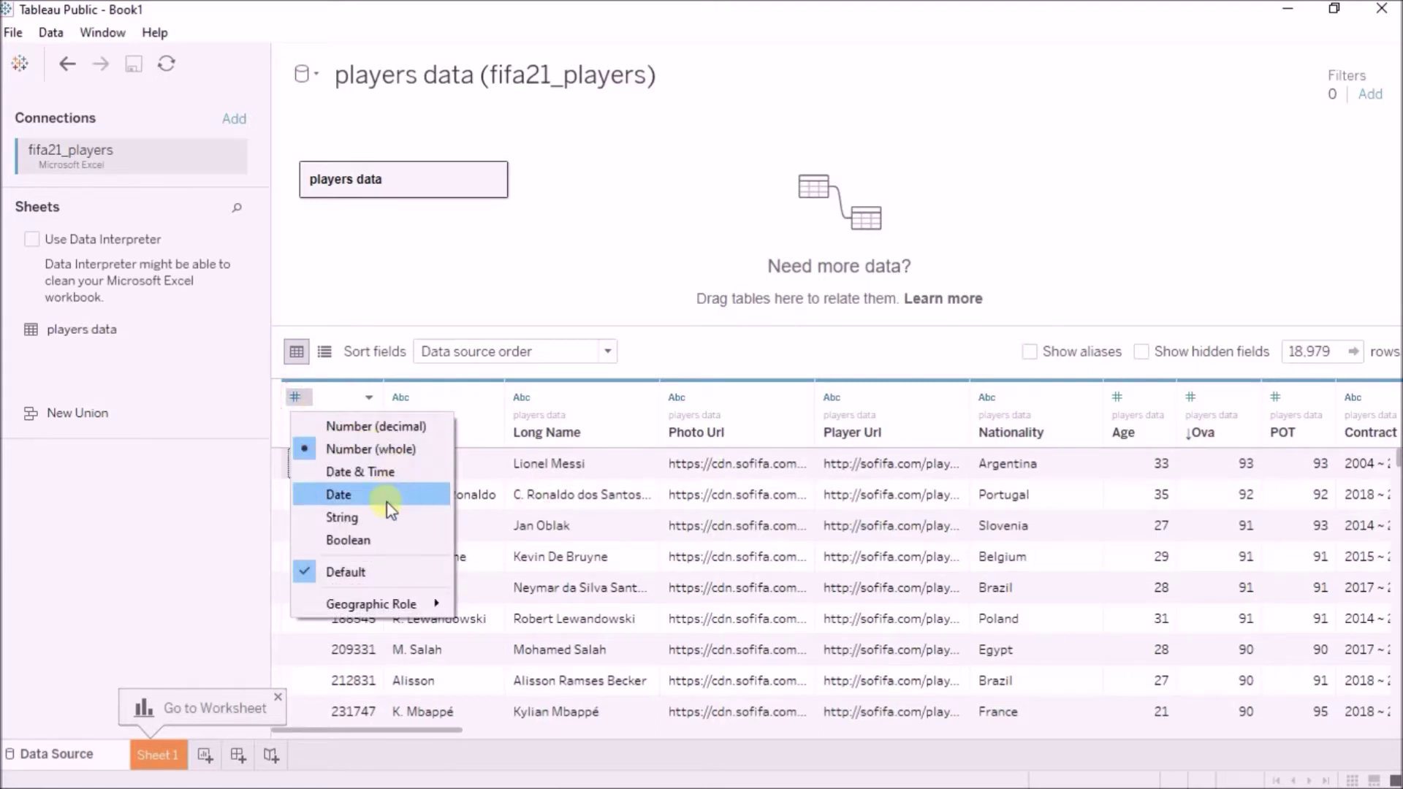
left_click(388, 523)
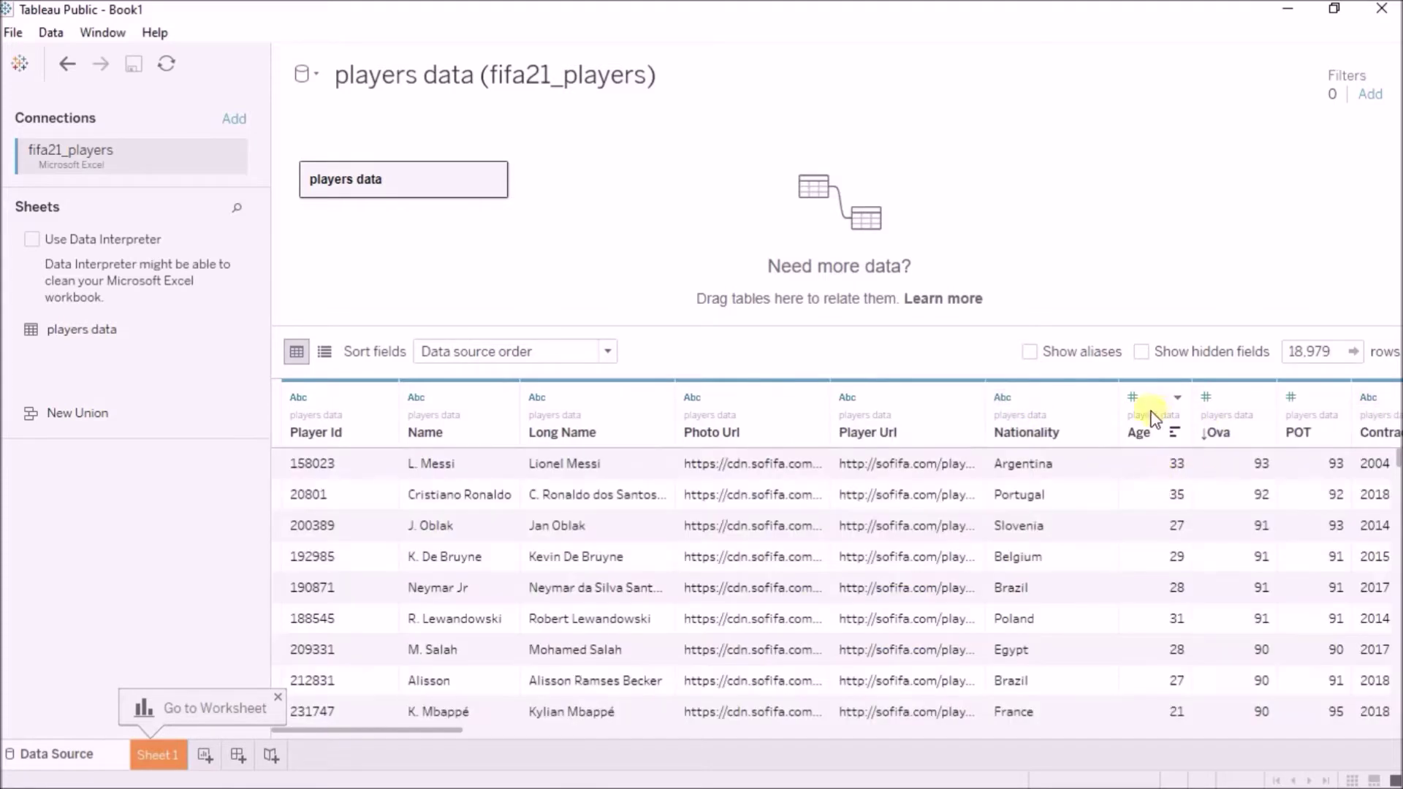
Try to convert the Height field from text to Number (whole)
left_click(1231, 579)
key("Right")
key("Right")
key("Right")
key("Right")
key("Right")
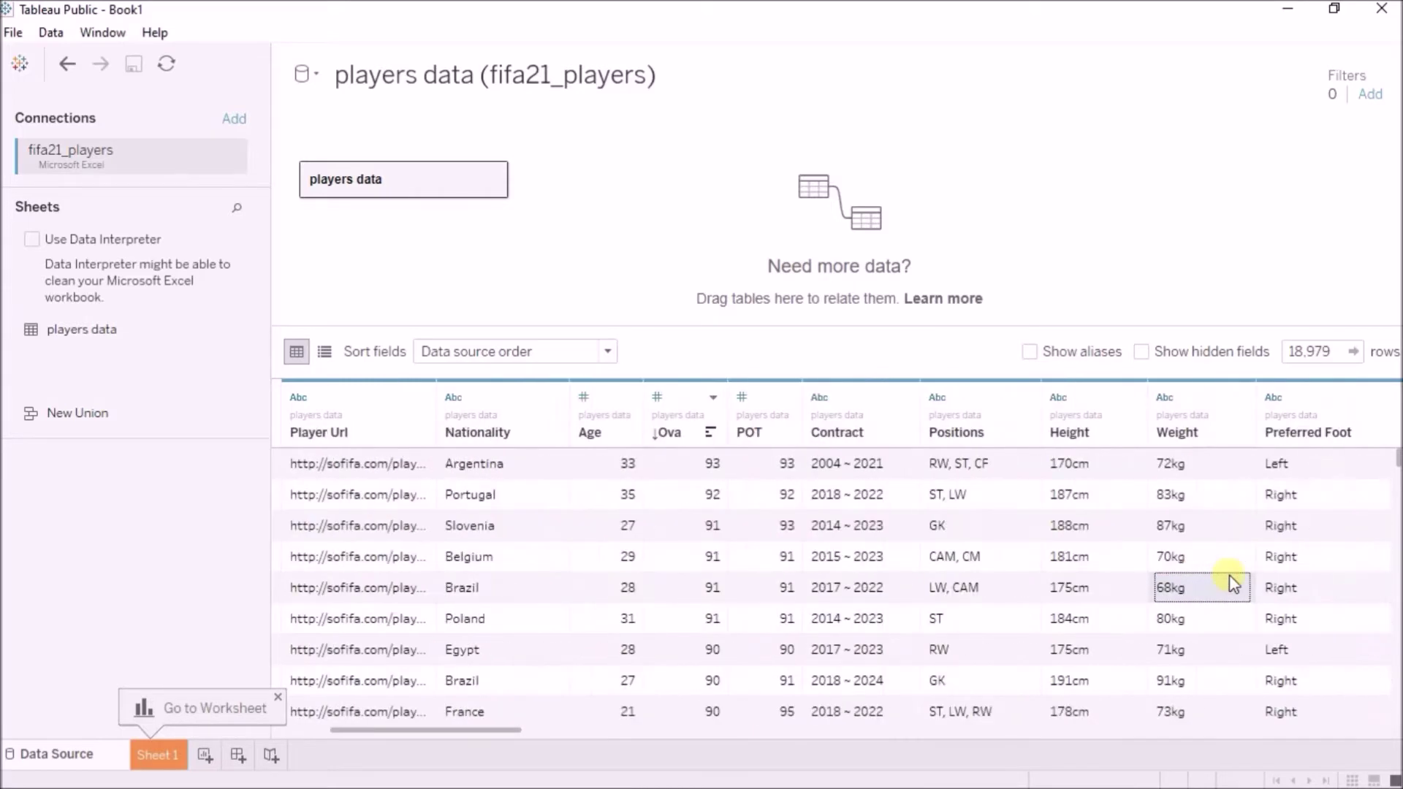
left_click_drag(1068, 464, 1167, 558)
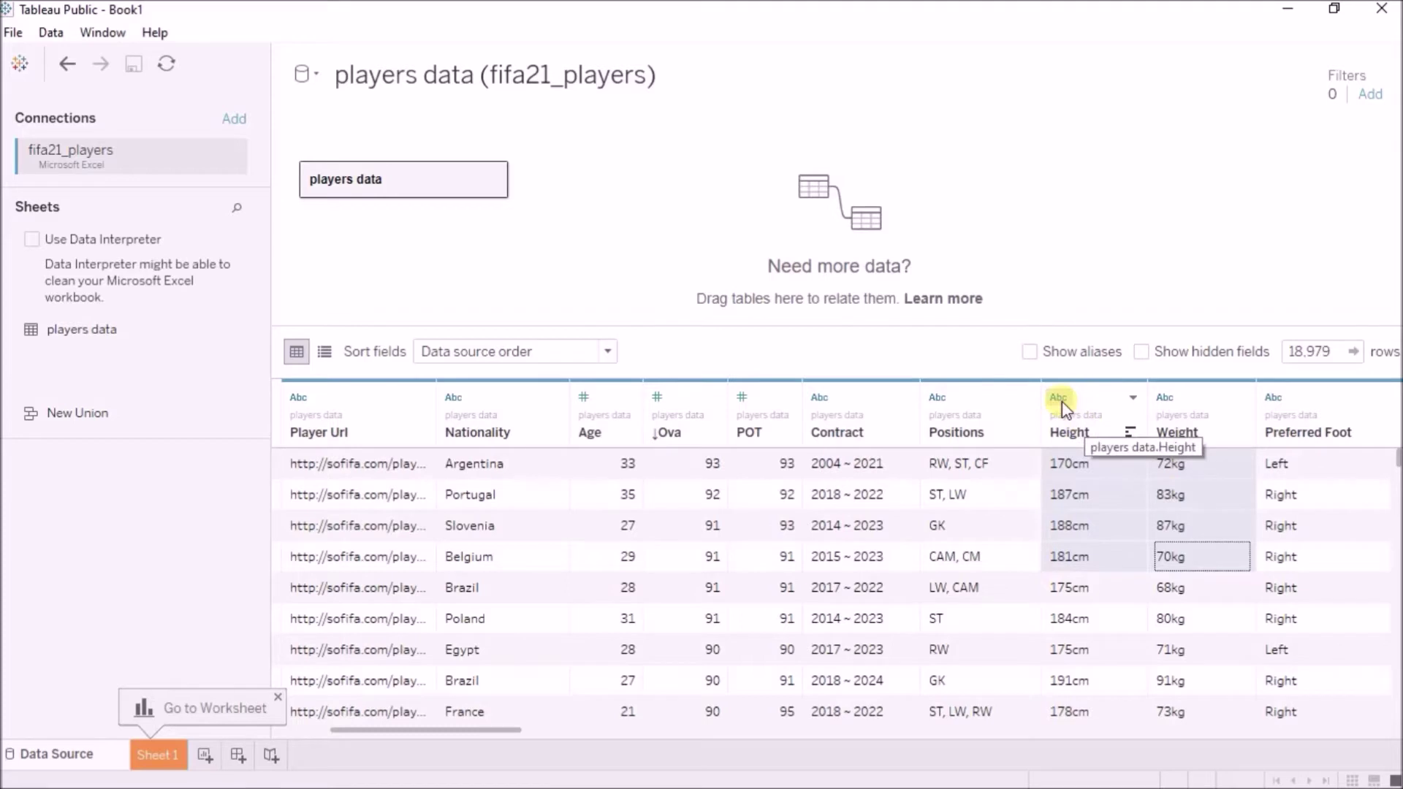
left_click(1169, 530)
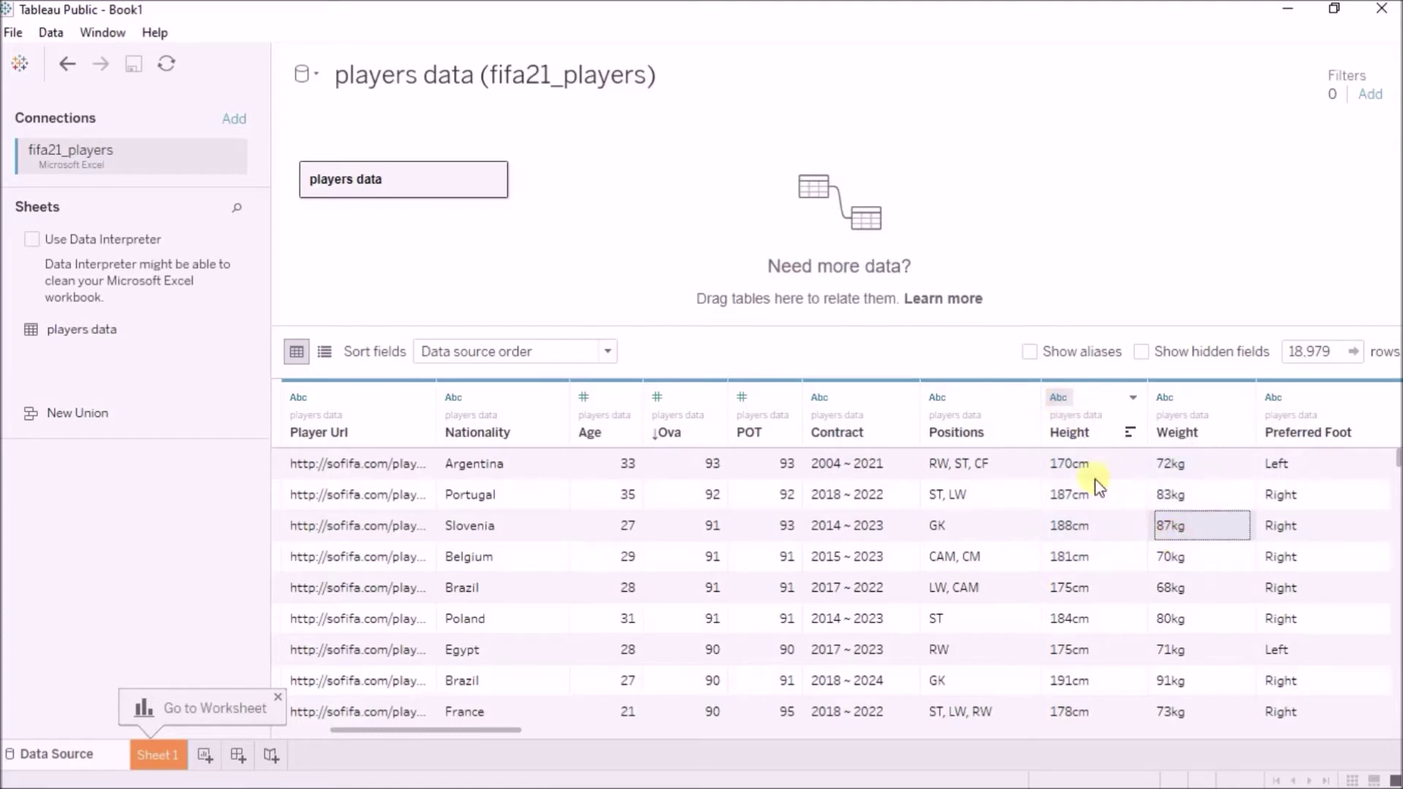
left_click_drag(1093, 475, 1190, 549)
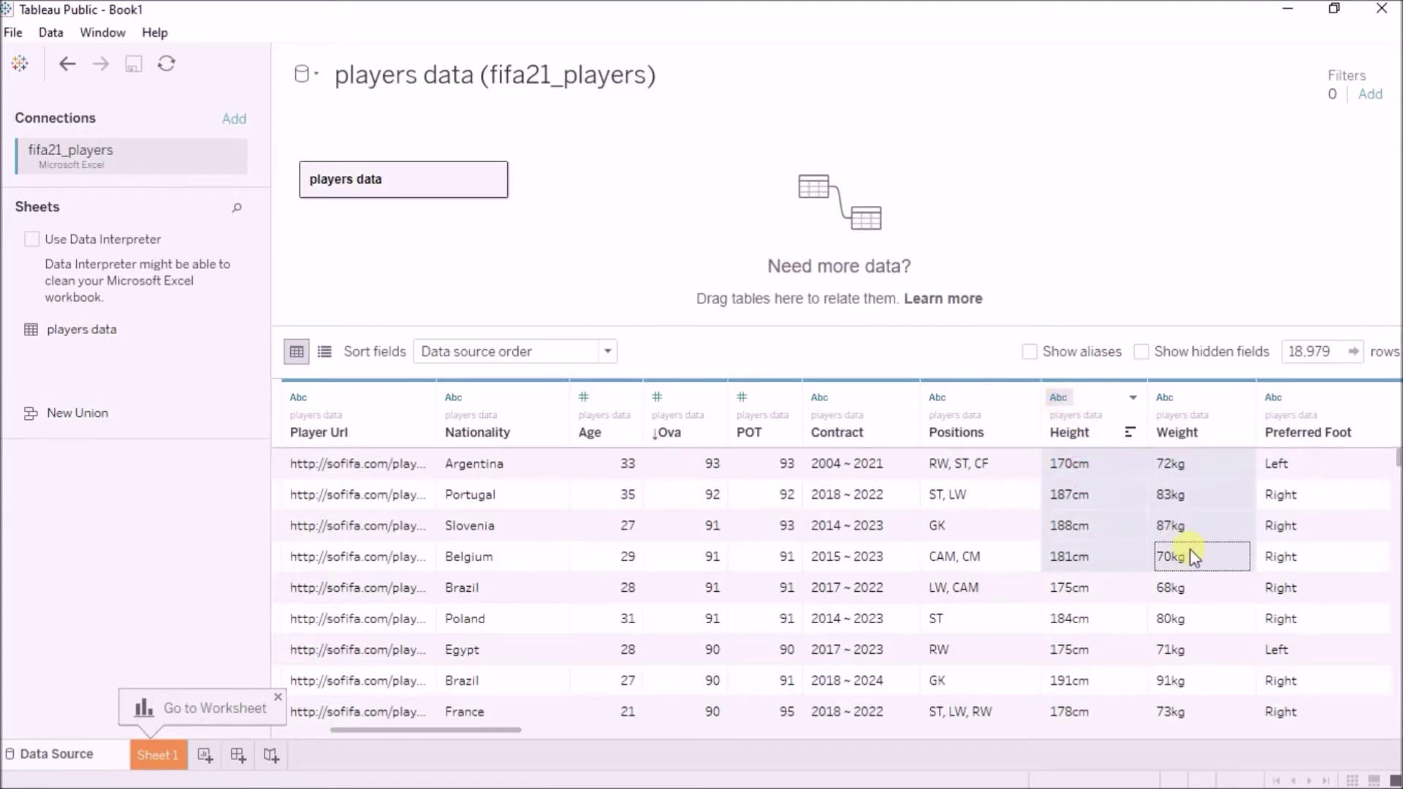
left_click(1060, 401)
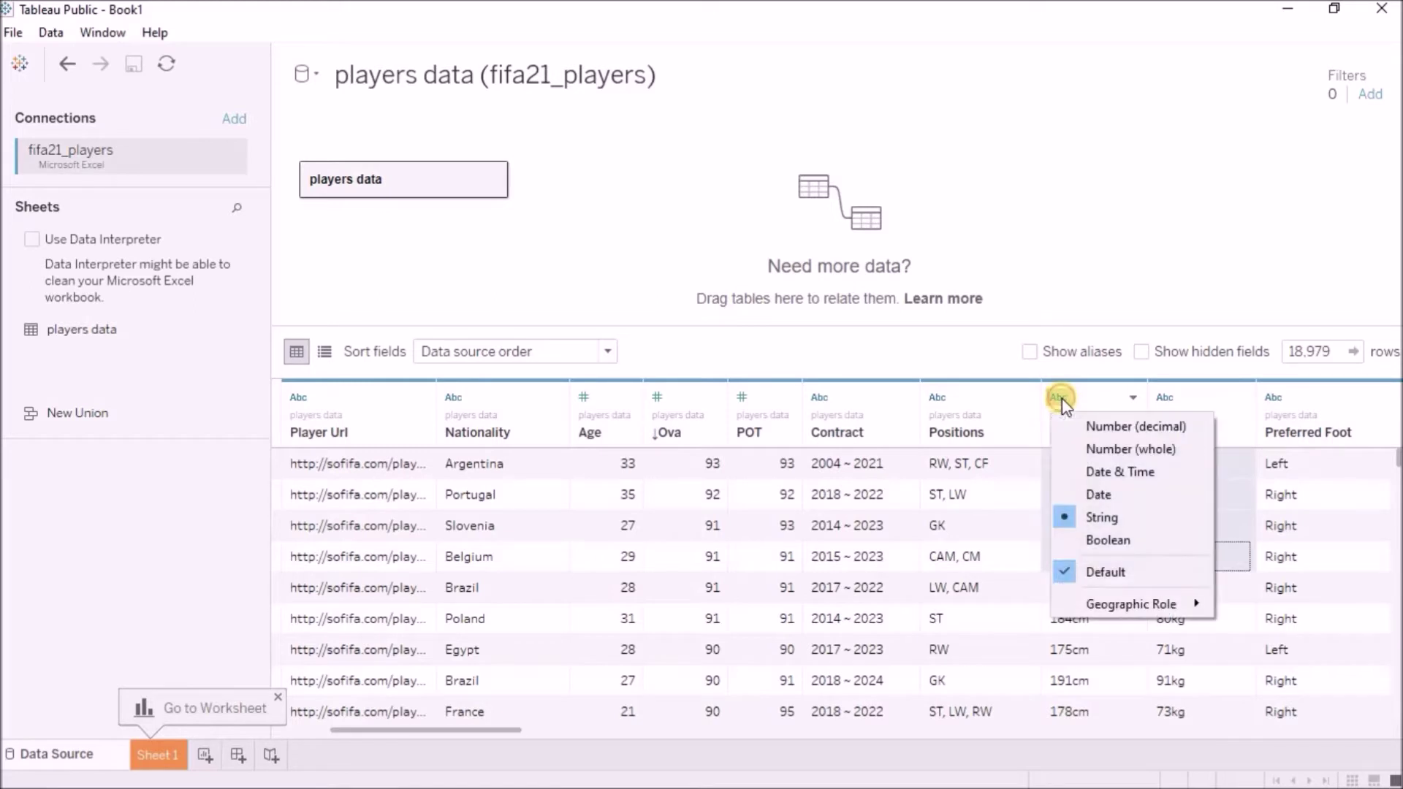
left_click(1120, 457)
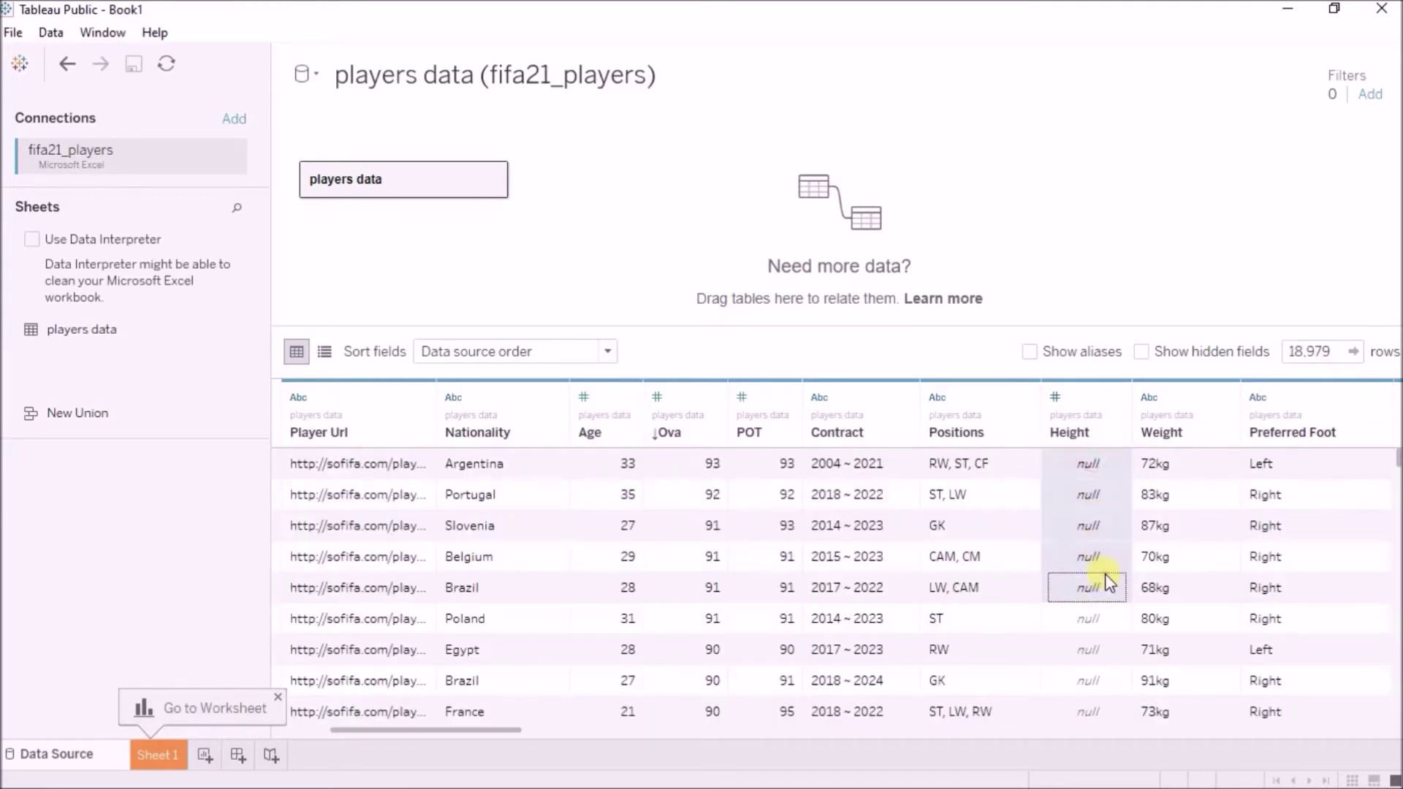
Undo the data type change on the Height field
left_click(1063, 404)
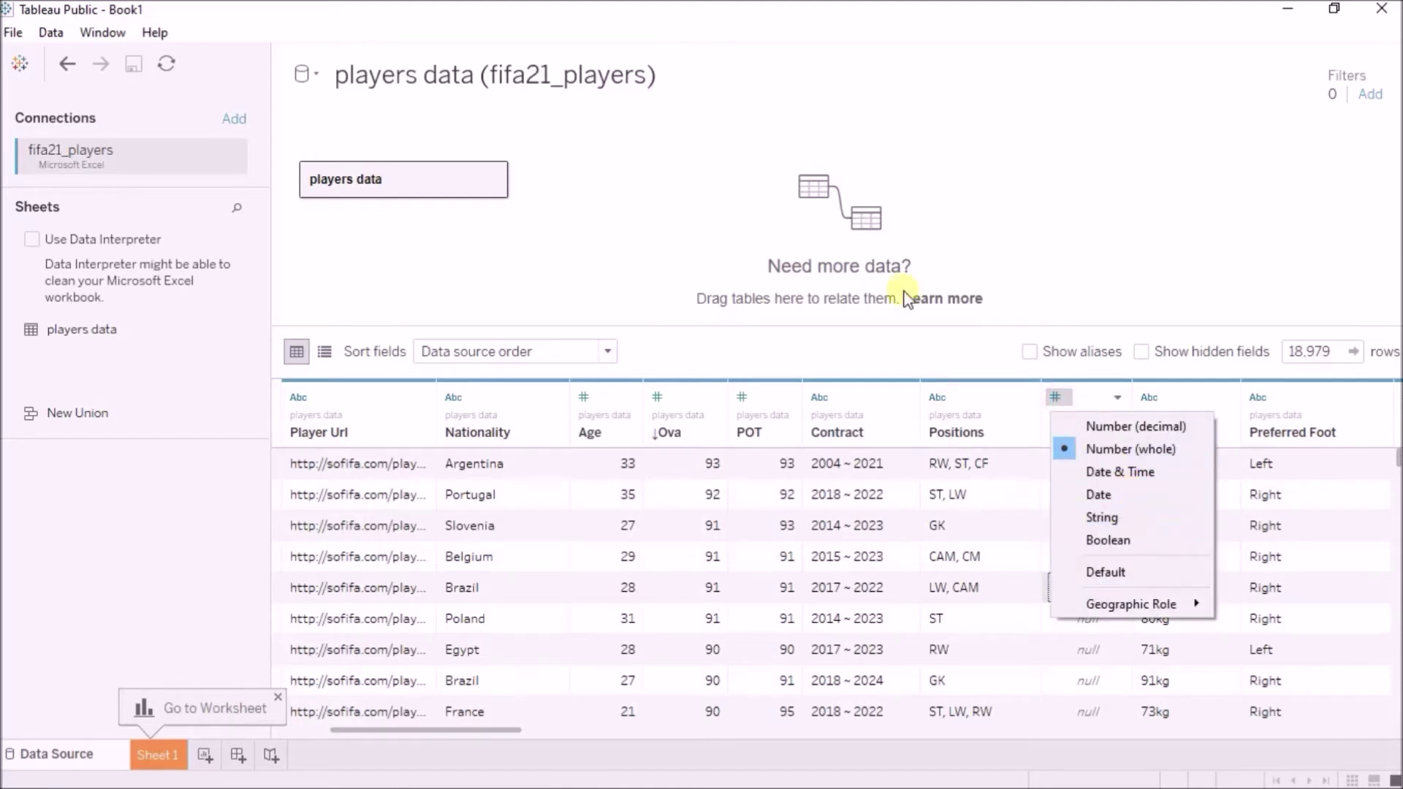
left_click(711, 223)
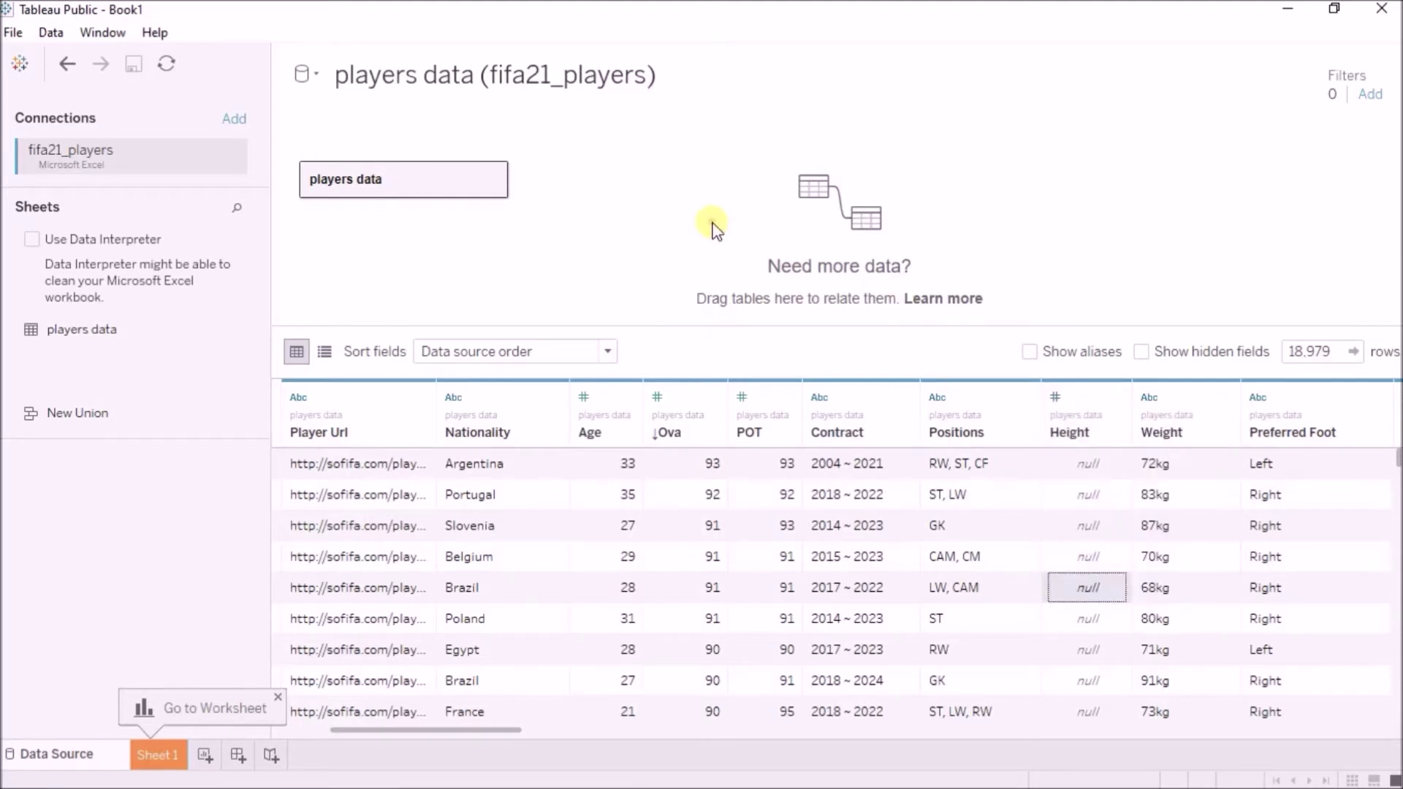
left_click(68, 64)
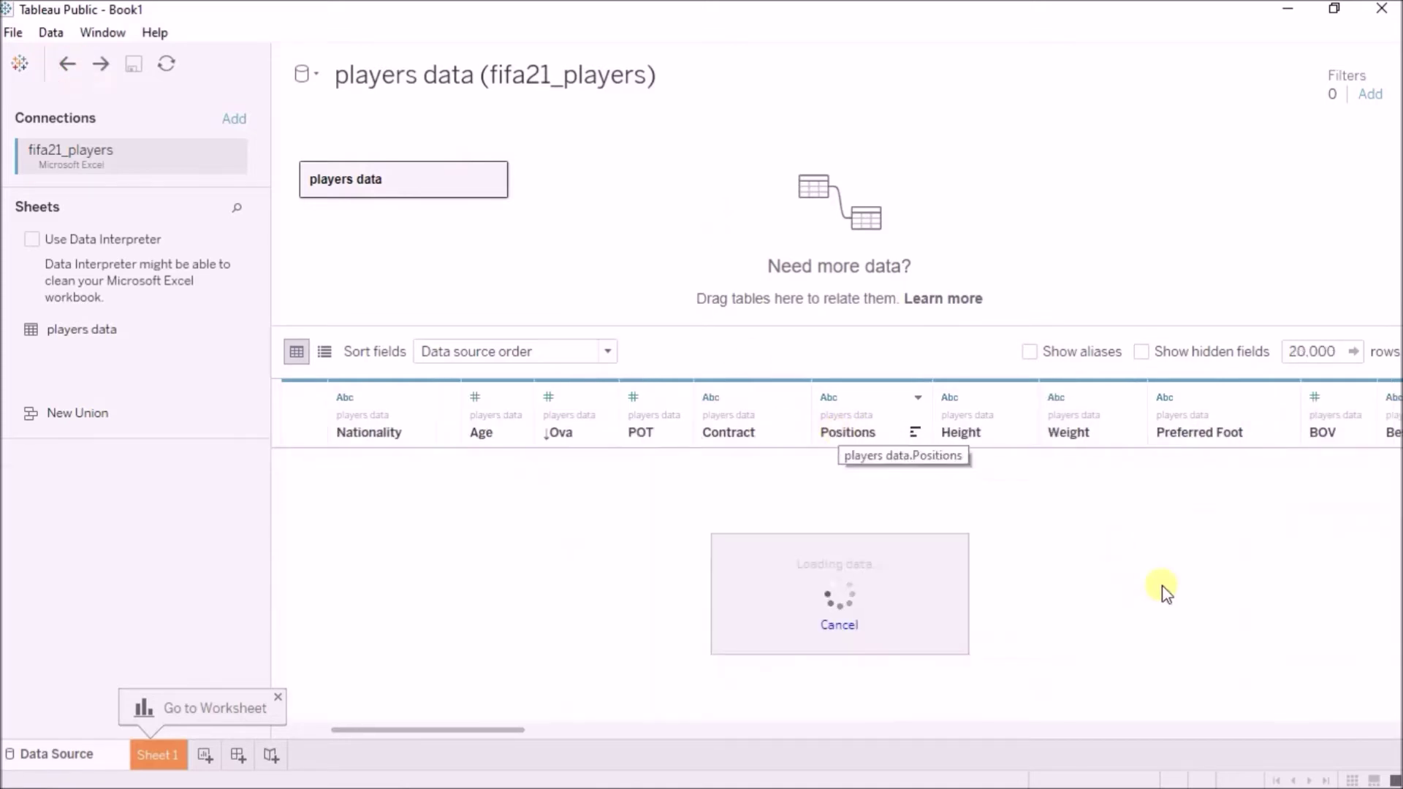
Examine the Joined and Loan Date End columns, looking for a row that has a loan end date filled in
left_click(1162, 589)
key("Right")
key("Right")
key("Right")
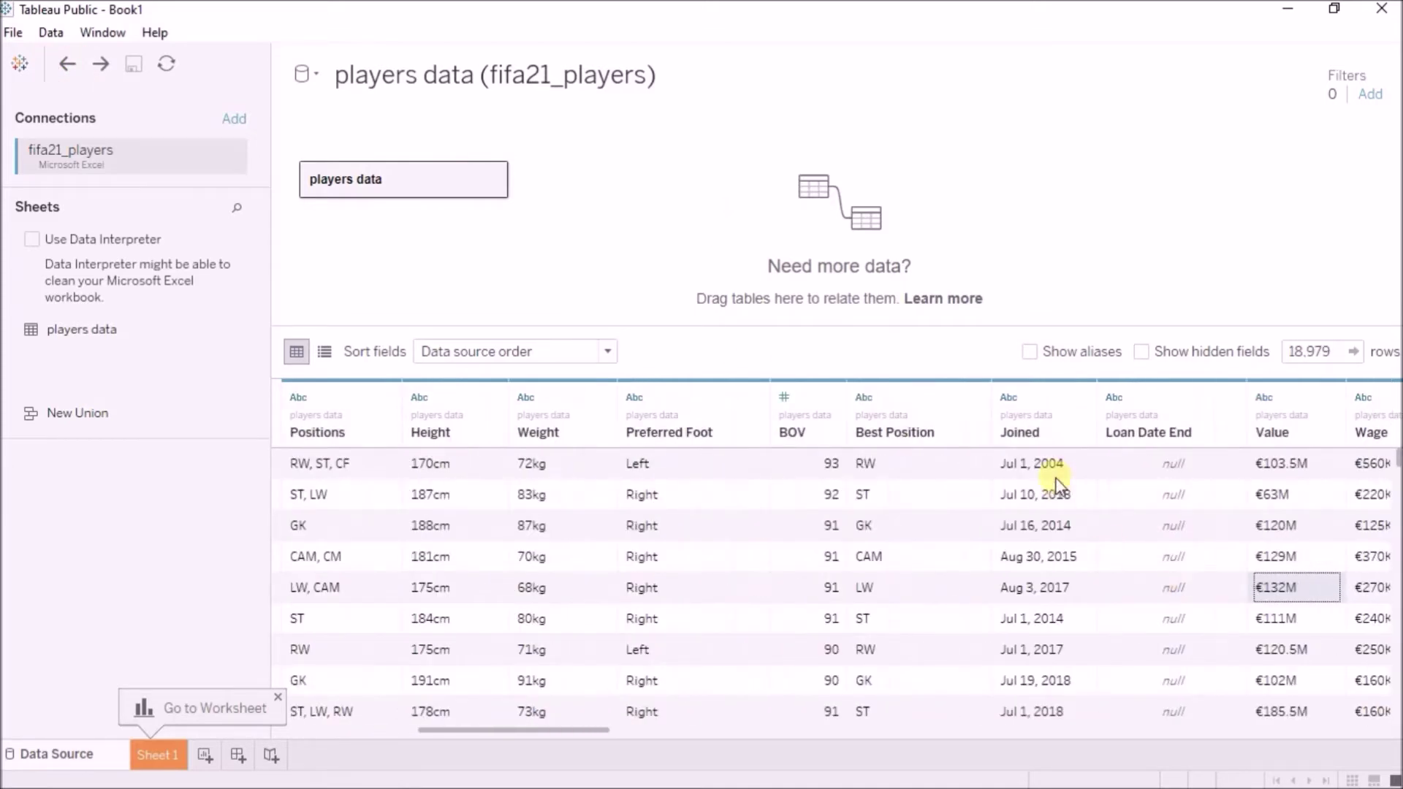
left_click(1059, 524)
left_click(1175, 465)
left_click(1190, 492)
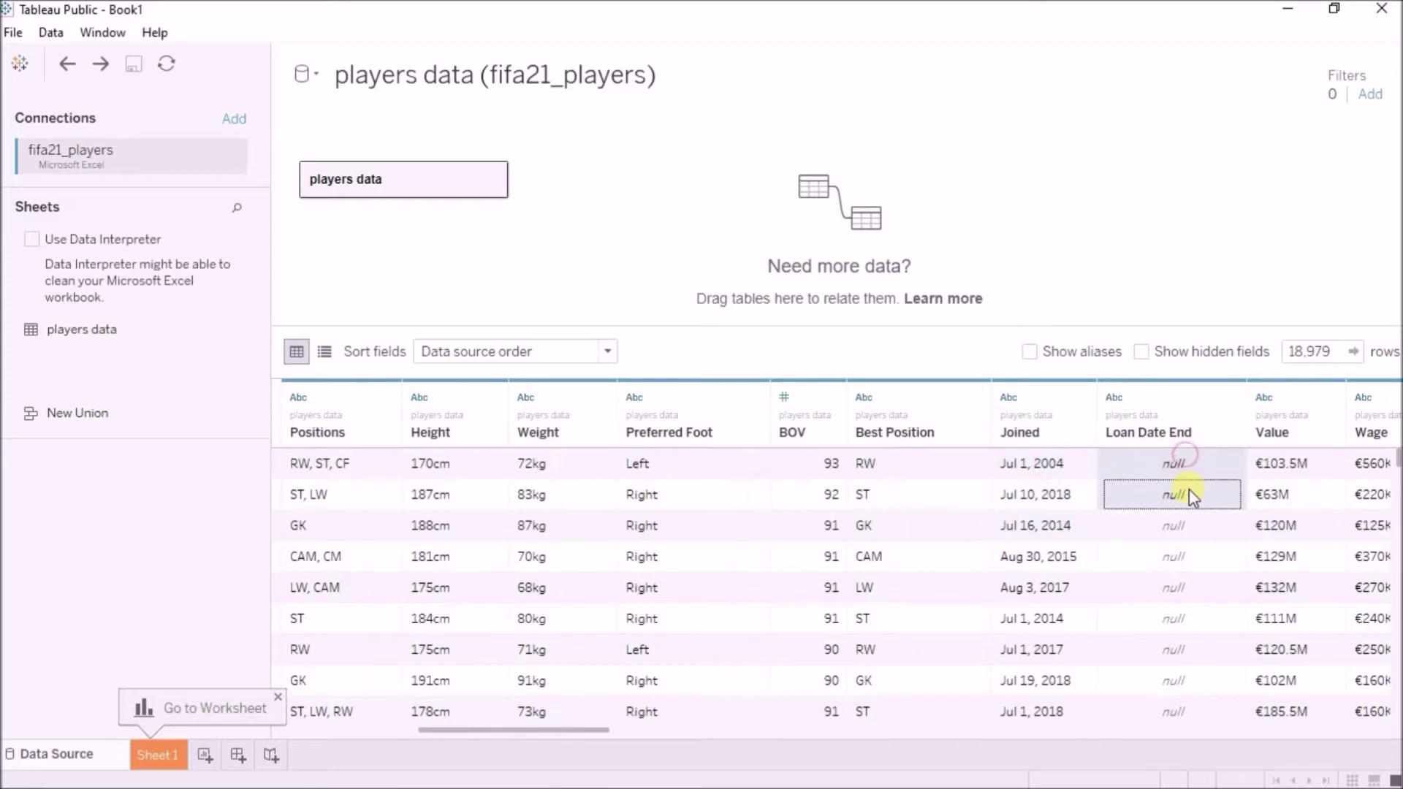
left_click(1143, 568)
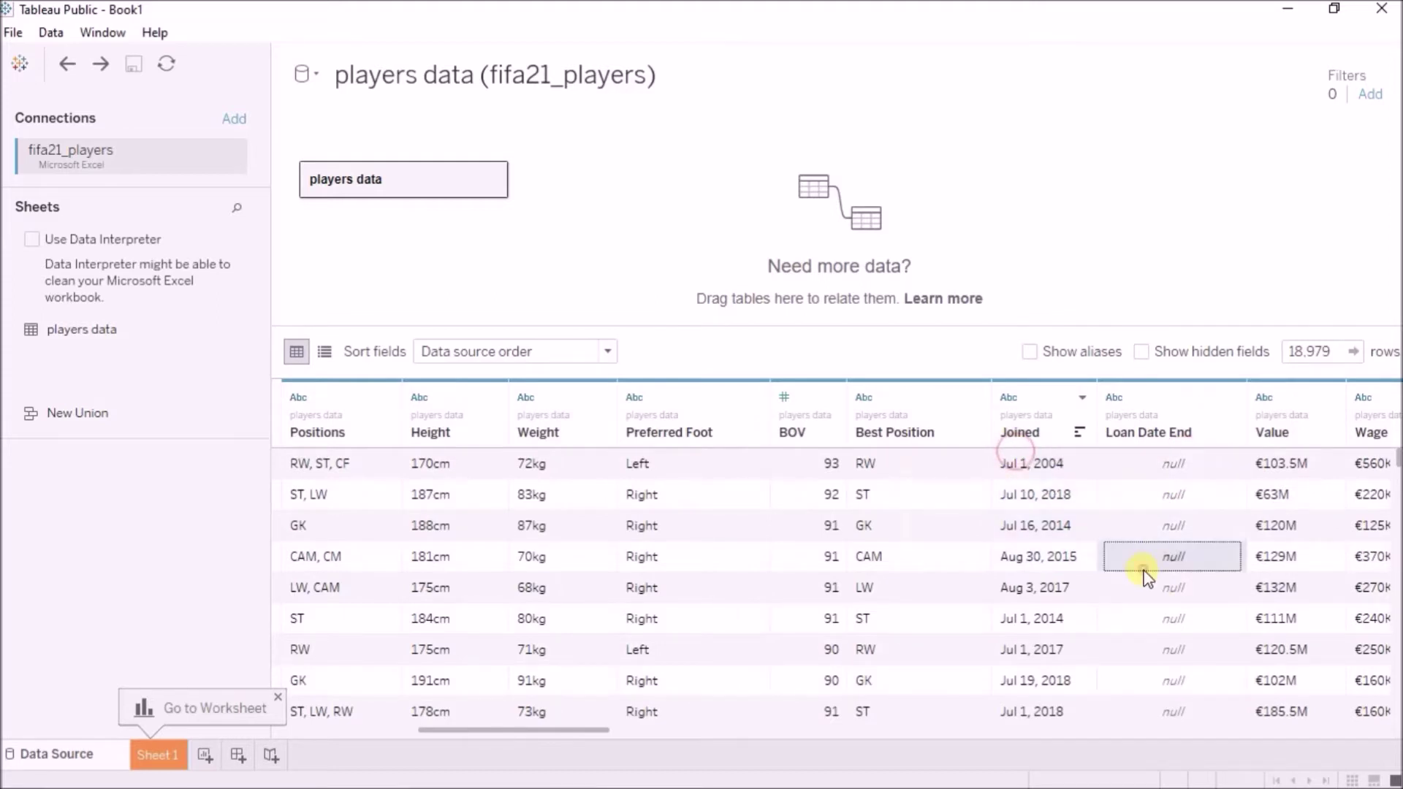
left_click_drag(1399, 467, 1399, 489)
scroll(1398, 491, "down", 3)
scroll(1191, 562, "down", 2)
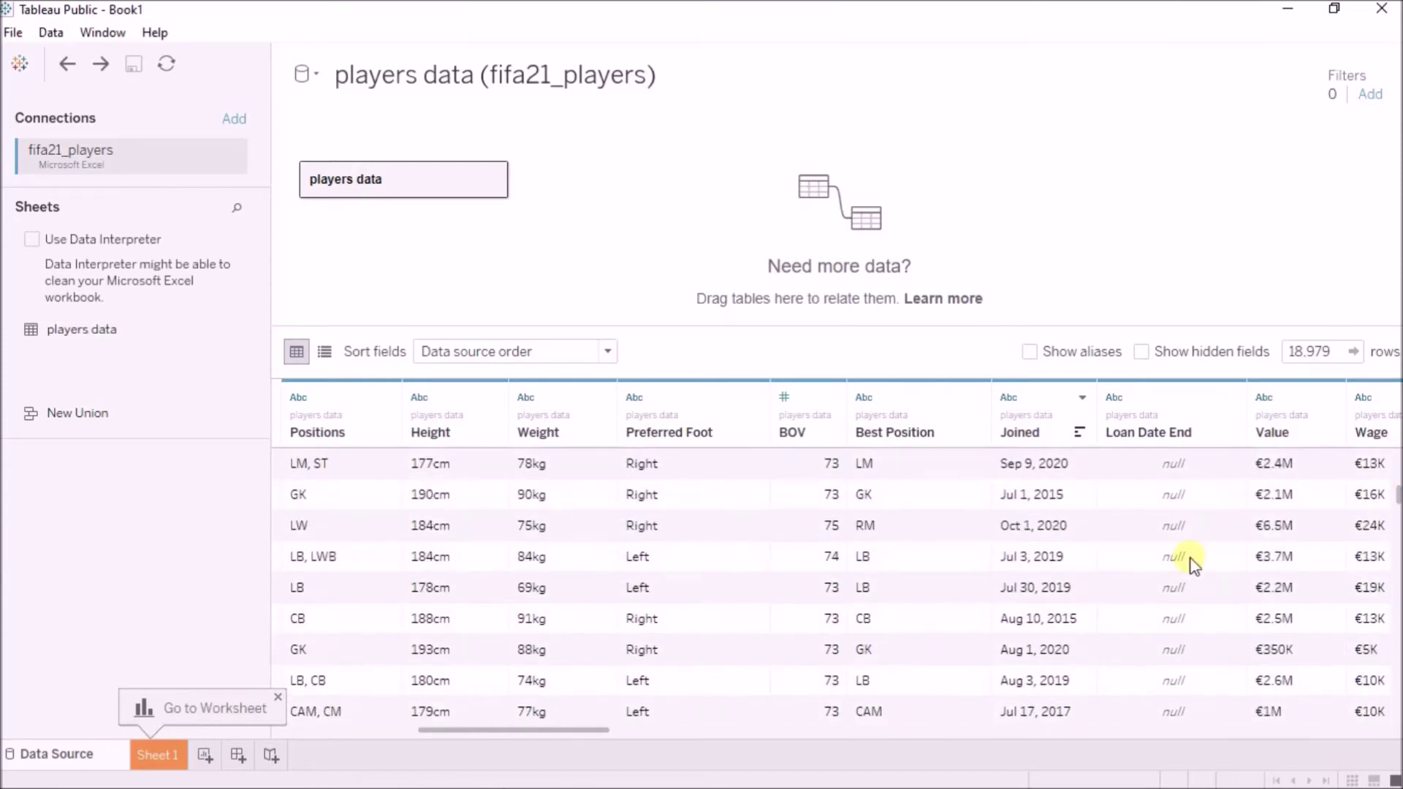
scroll(1191, 561, "down", 5)
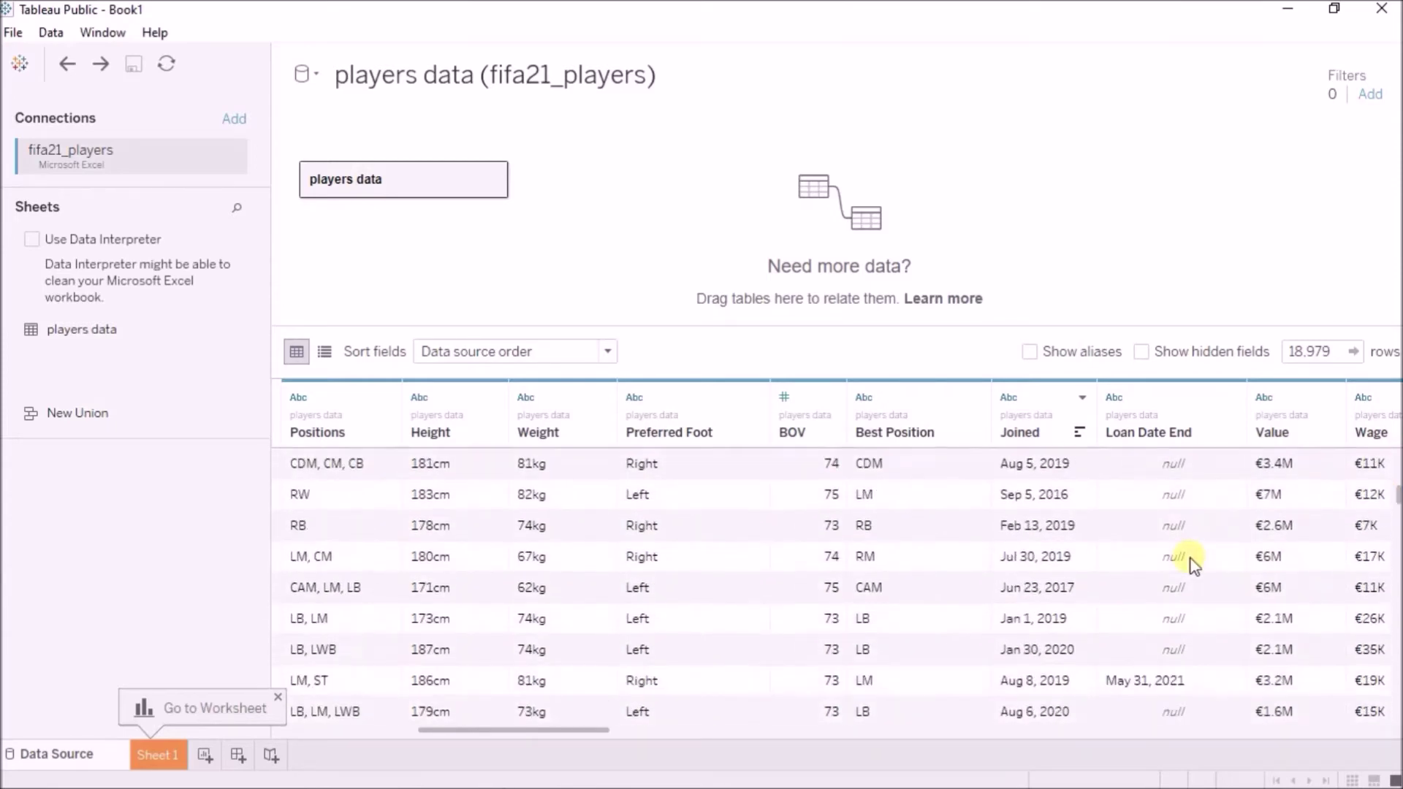
left_click(1059, 683)
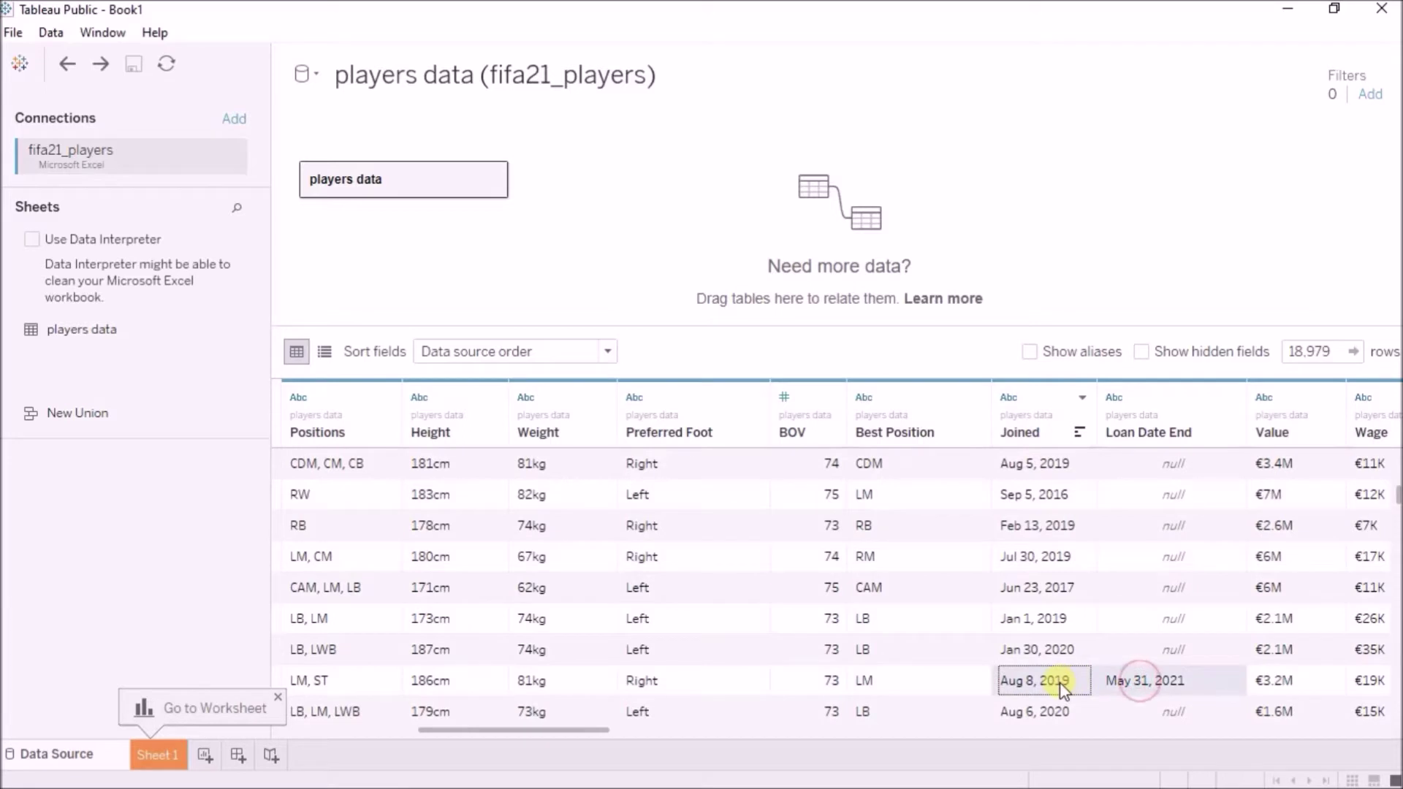
Change the data type of the Joined field to Date and check its first rows
left_click_drag(1033, 467, 1047, 565)
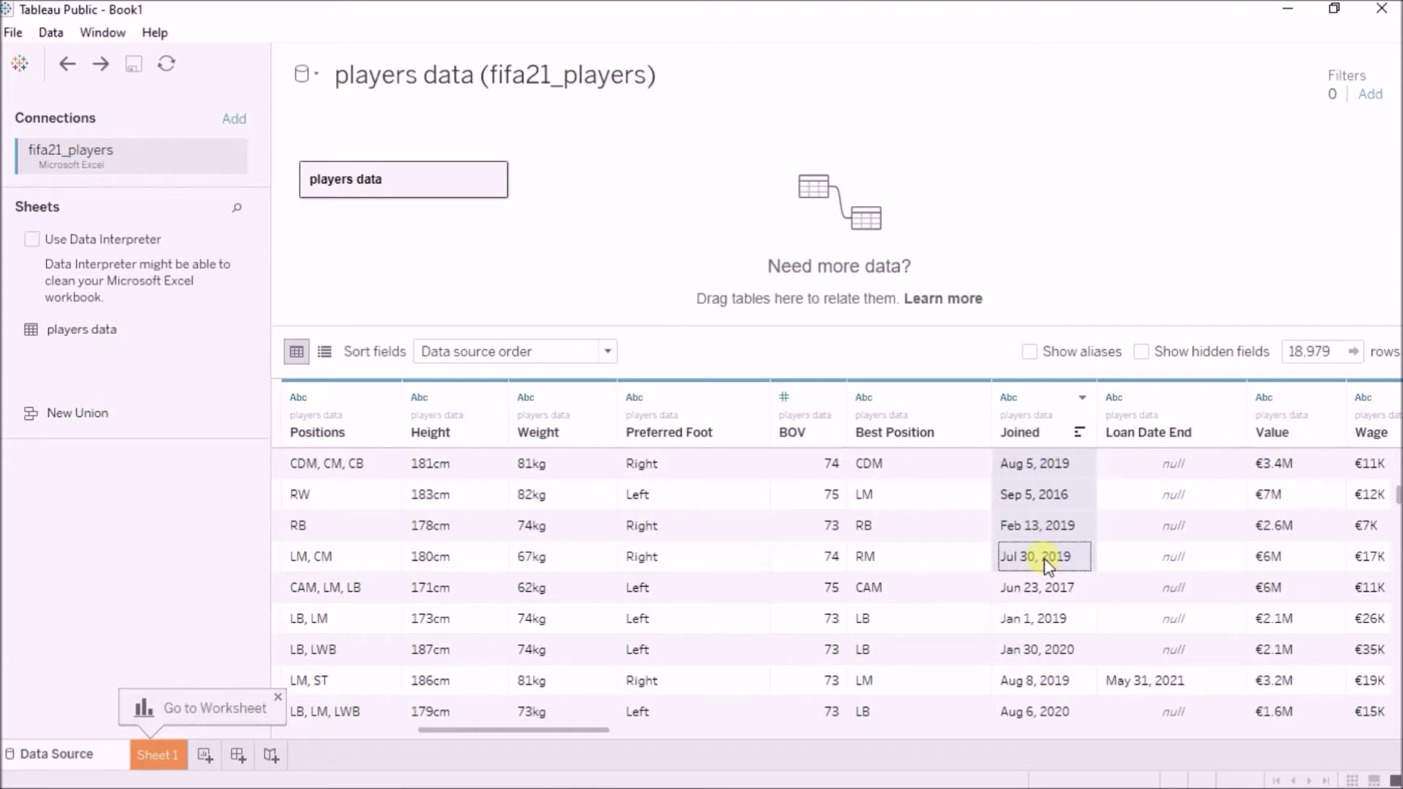
left_click(1010, 399)
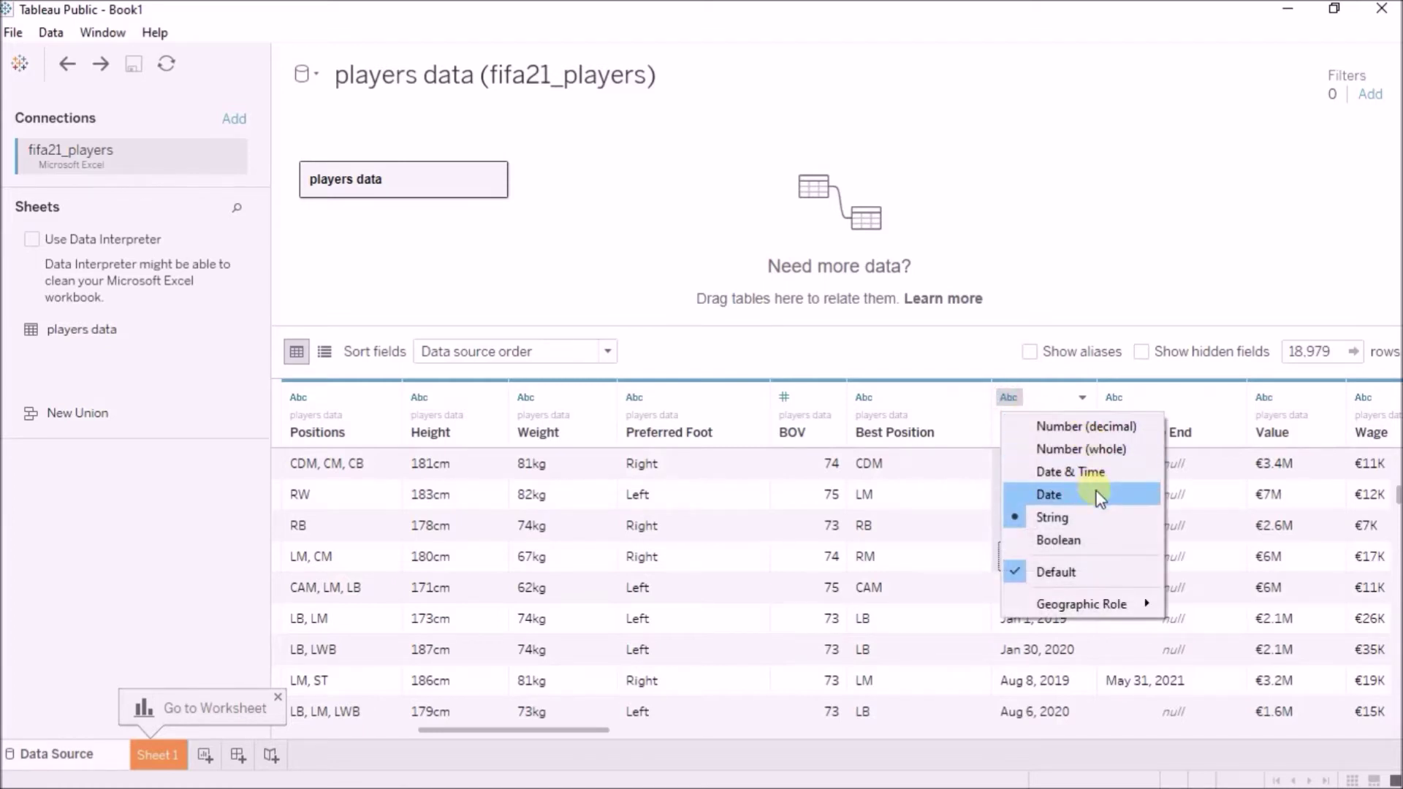
left_click(1050, 494)
left_click_drag(1398, 496, 1398, 459)
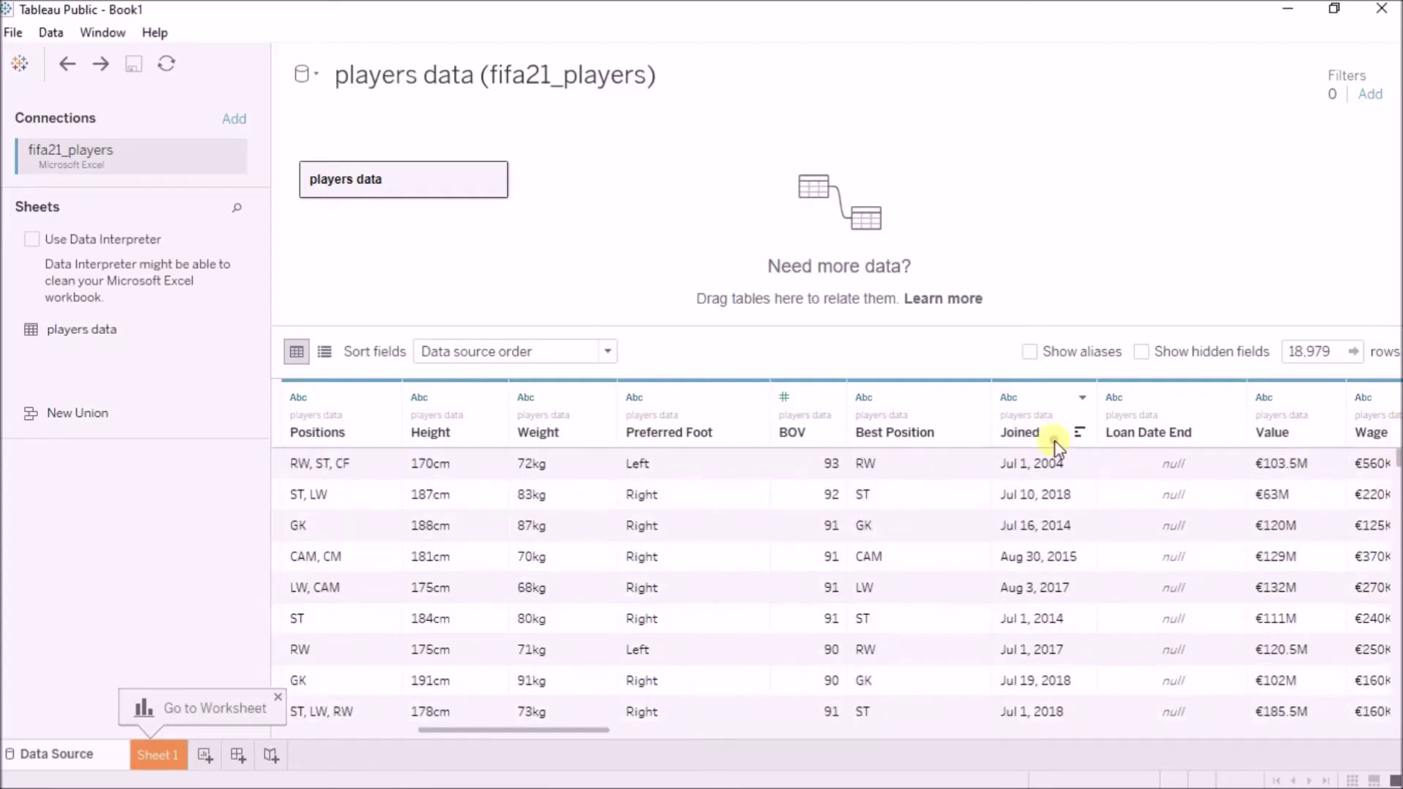
left_click(1052, 459)
left_click(1009, 401)
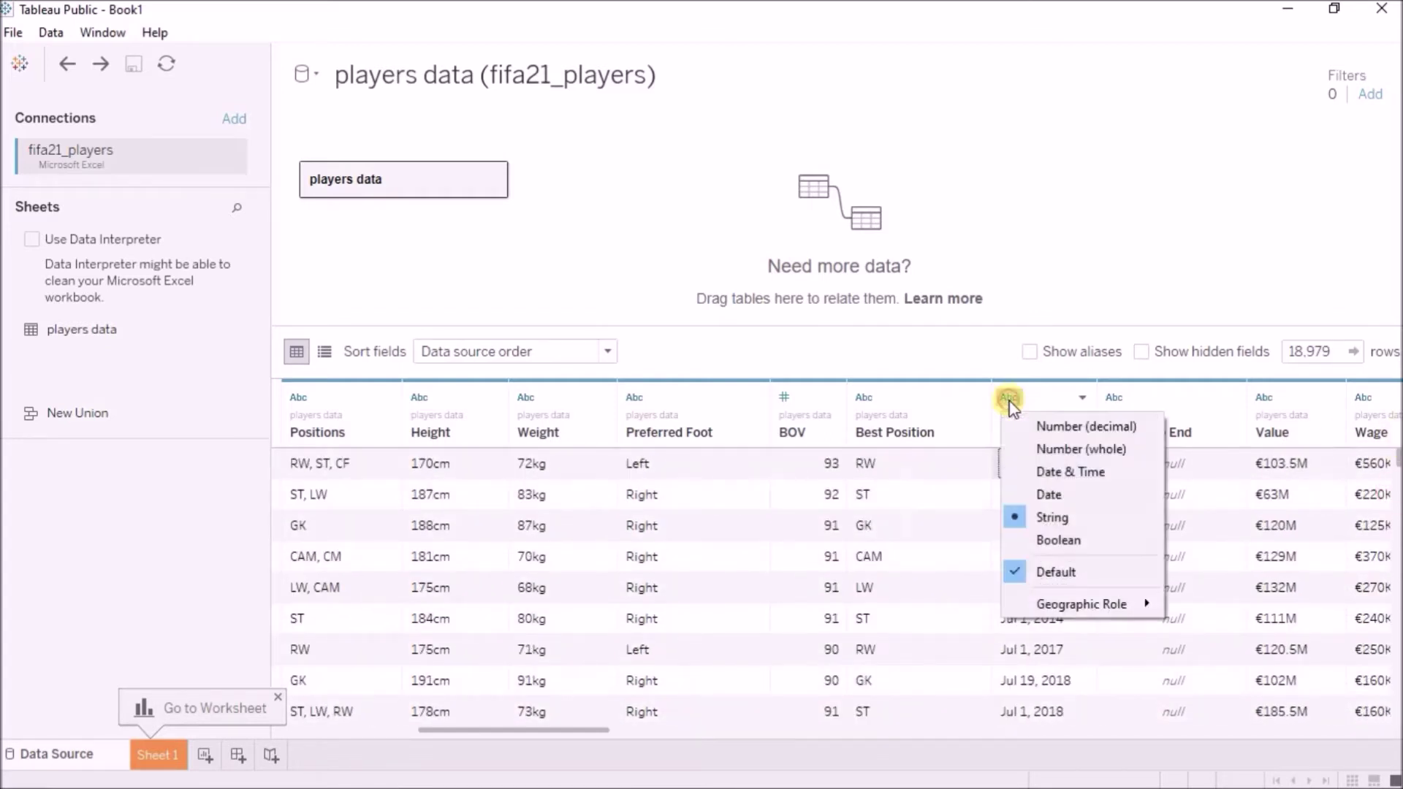
left_click(1080, 495)
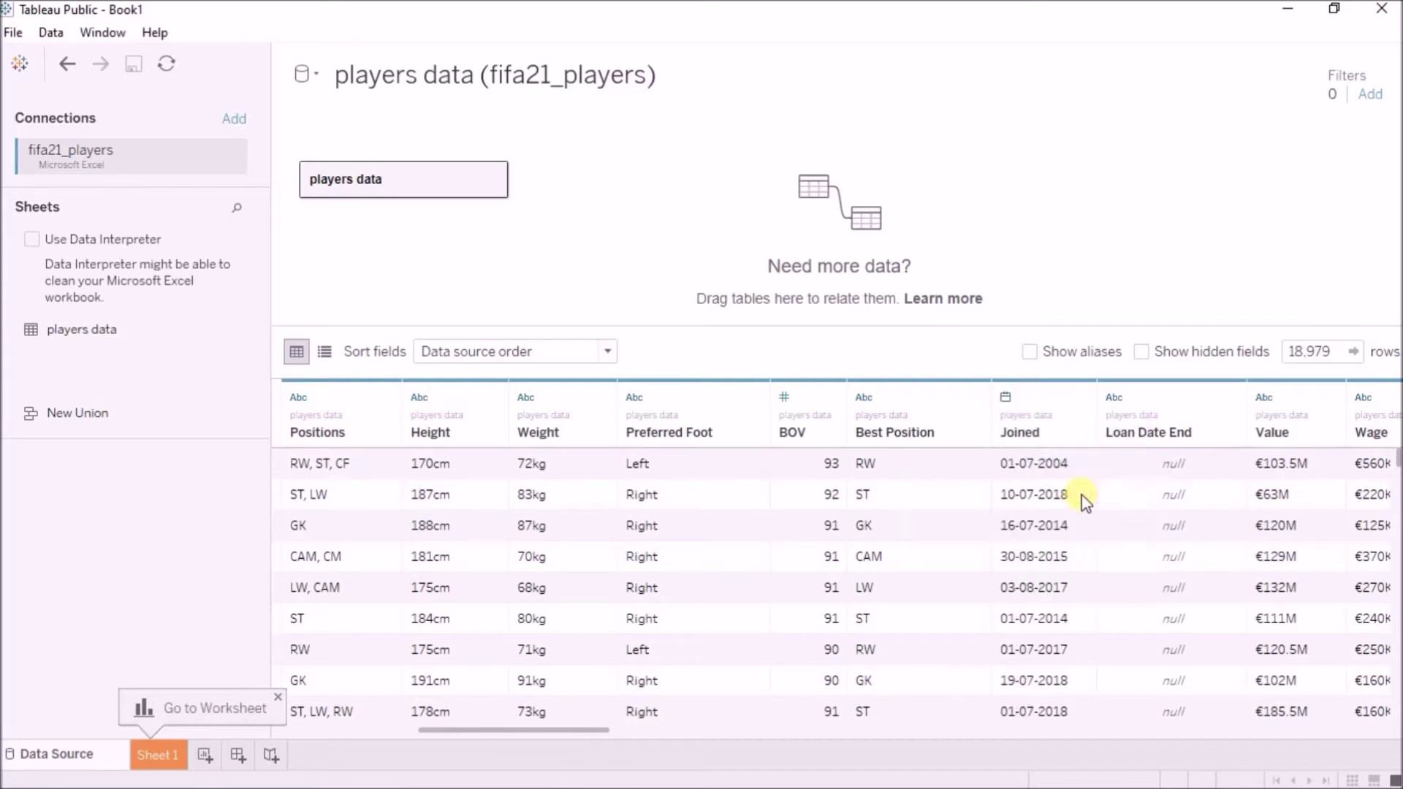
left_click_drag(1039, 468, 1043, 531)
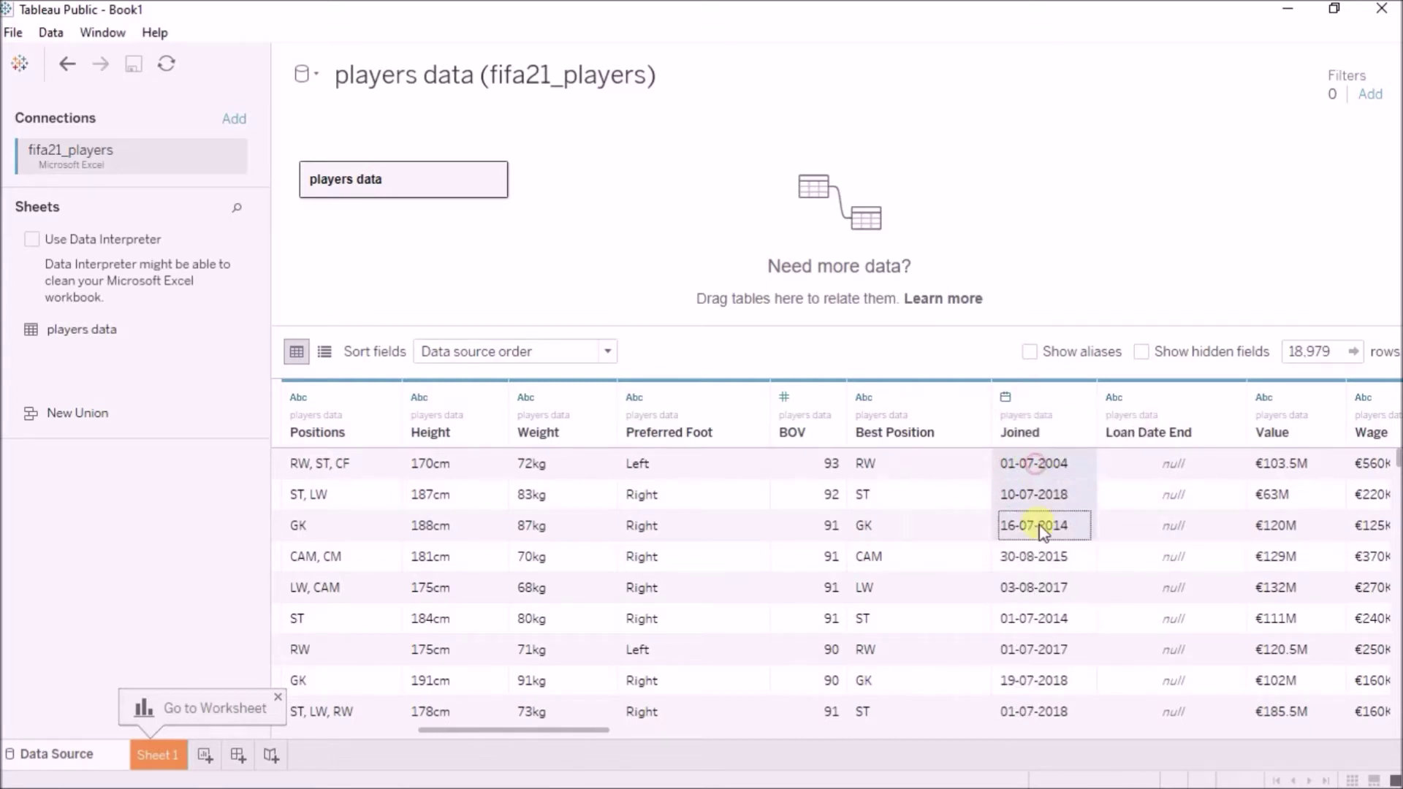
Check the first Joined dates and change the data type of the Loan Date End field to Date
left_click(1032, 468)
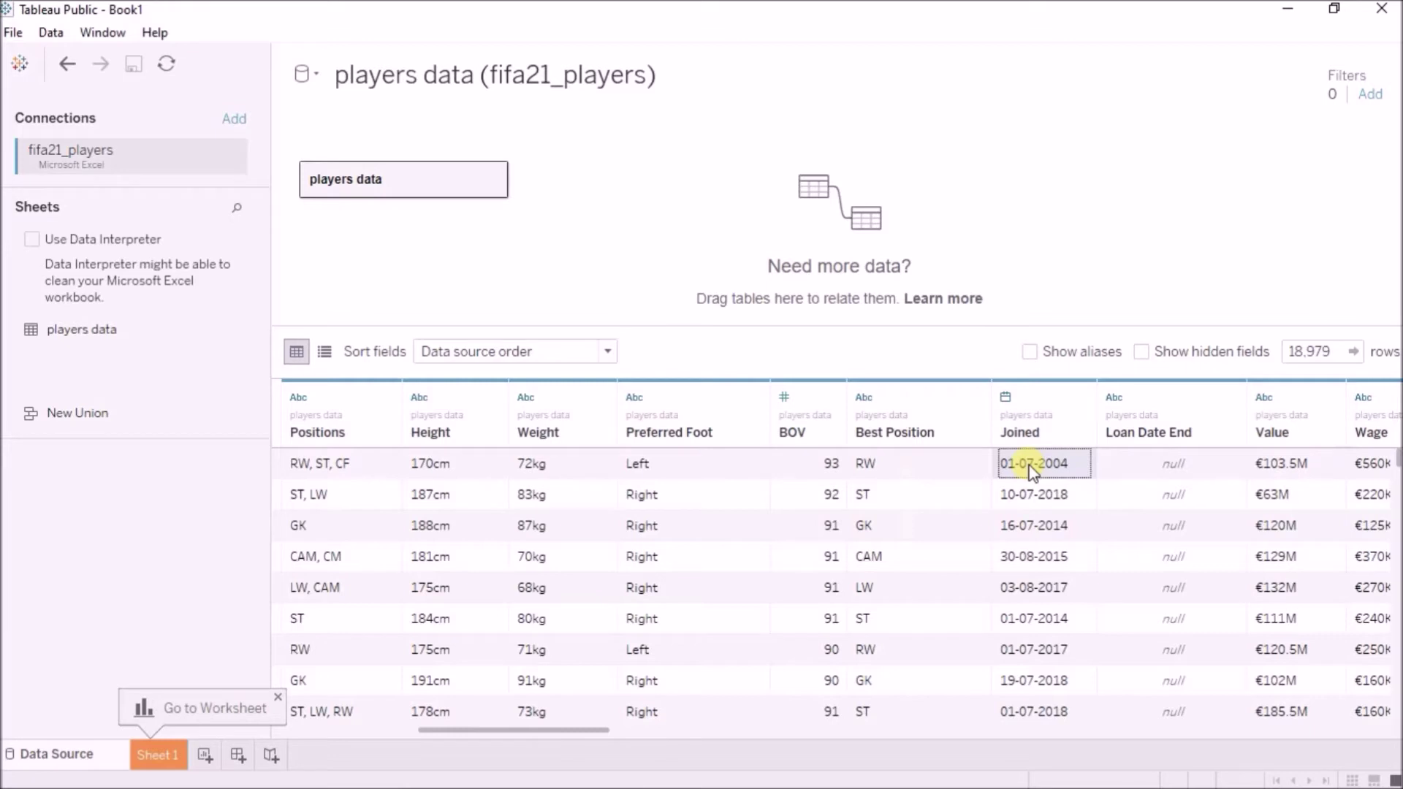
left_click_drag(1033, 470, 1074, 569)
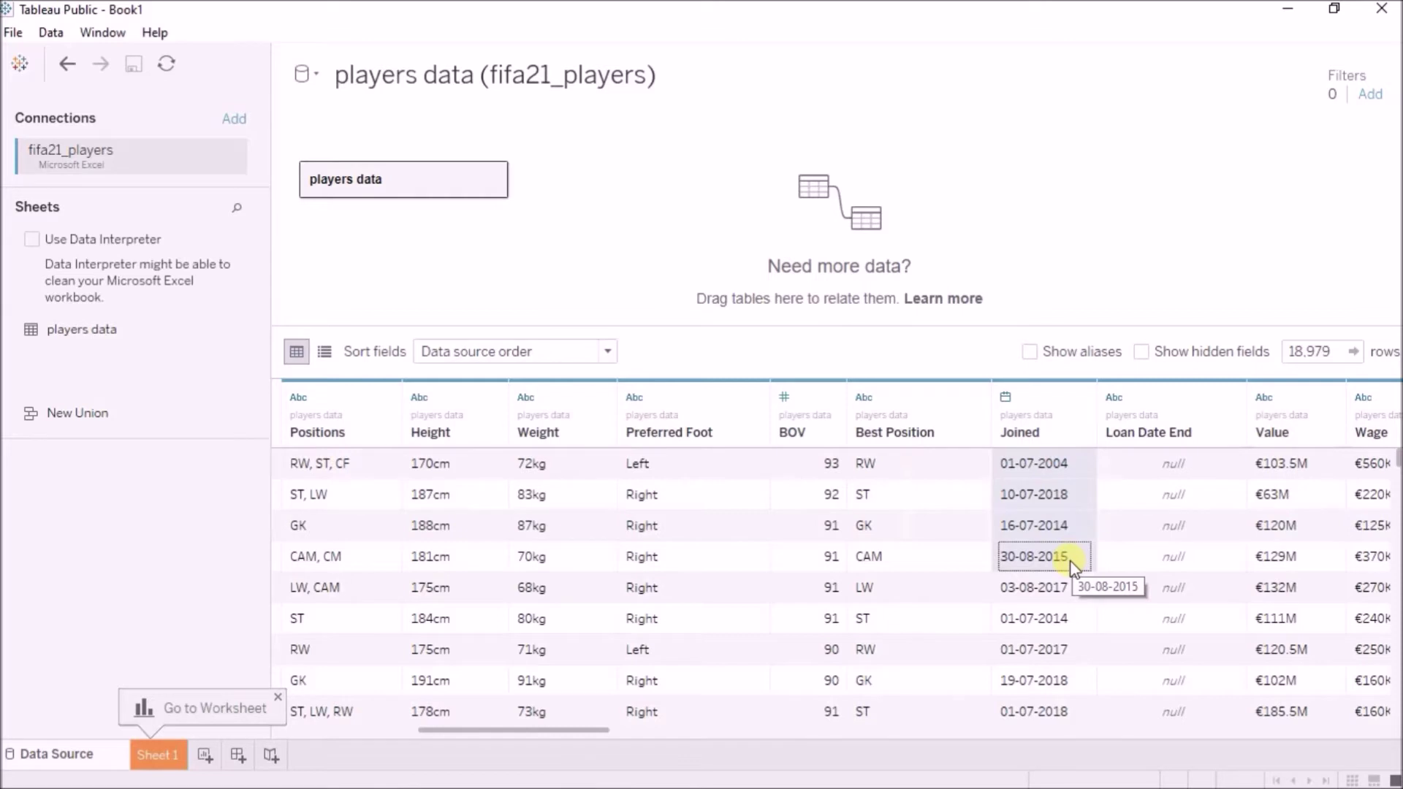
left_click(1160, 466)
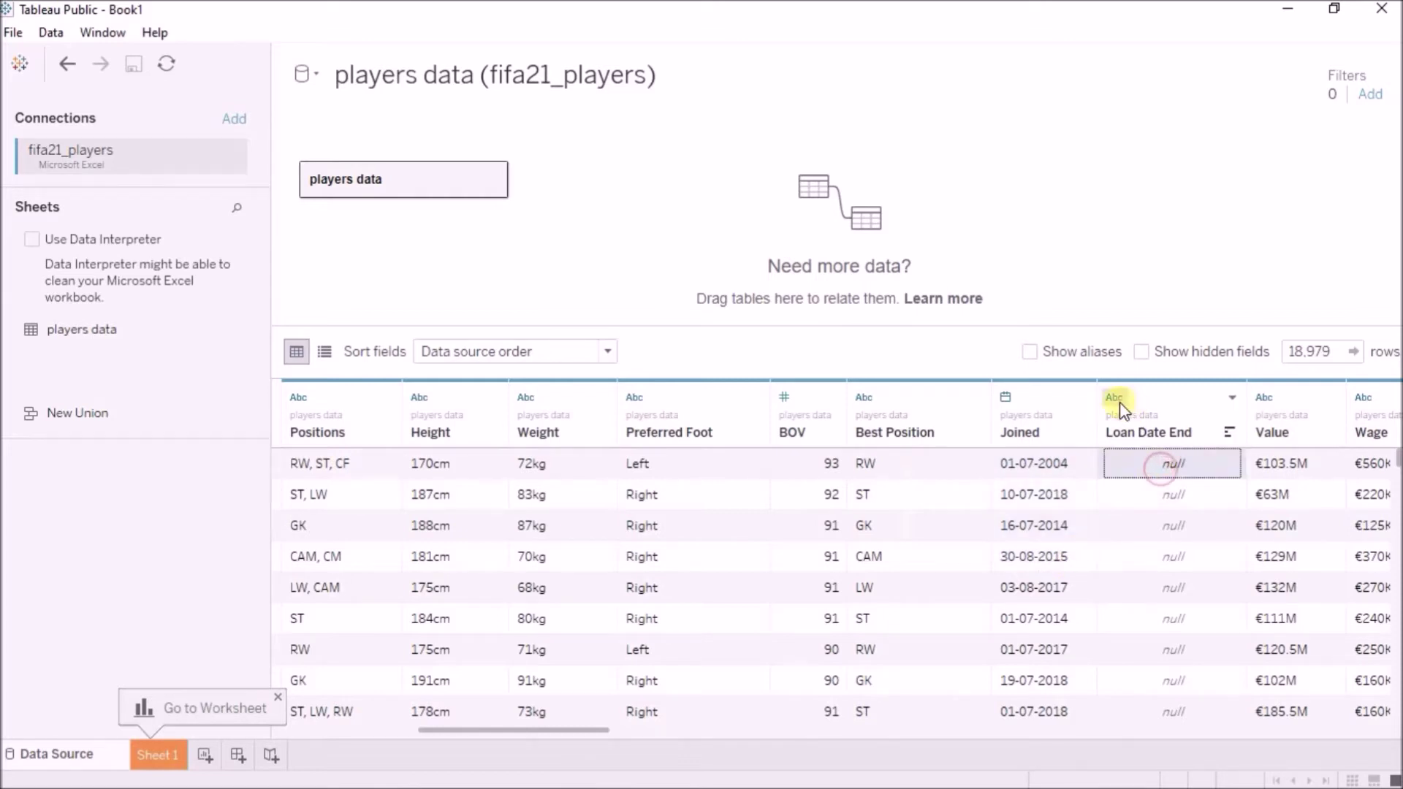
left_click(1120, 402)
left_click(1187, 497)
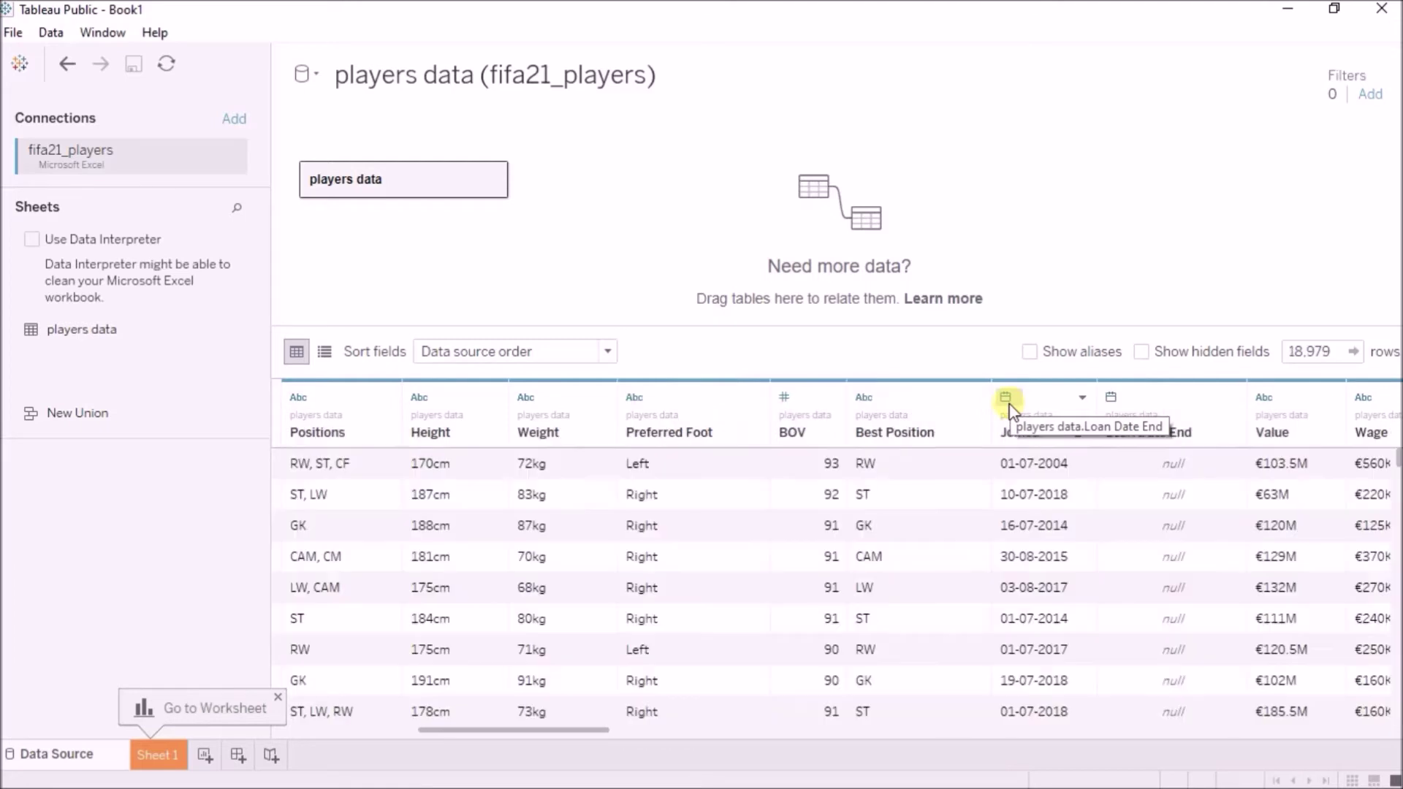
Try the Date & Time data type on the Joined field and switch it back to Date
left_click(1007, 401)
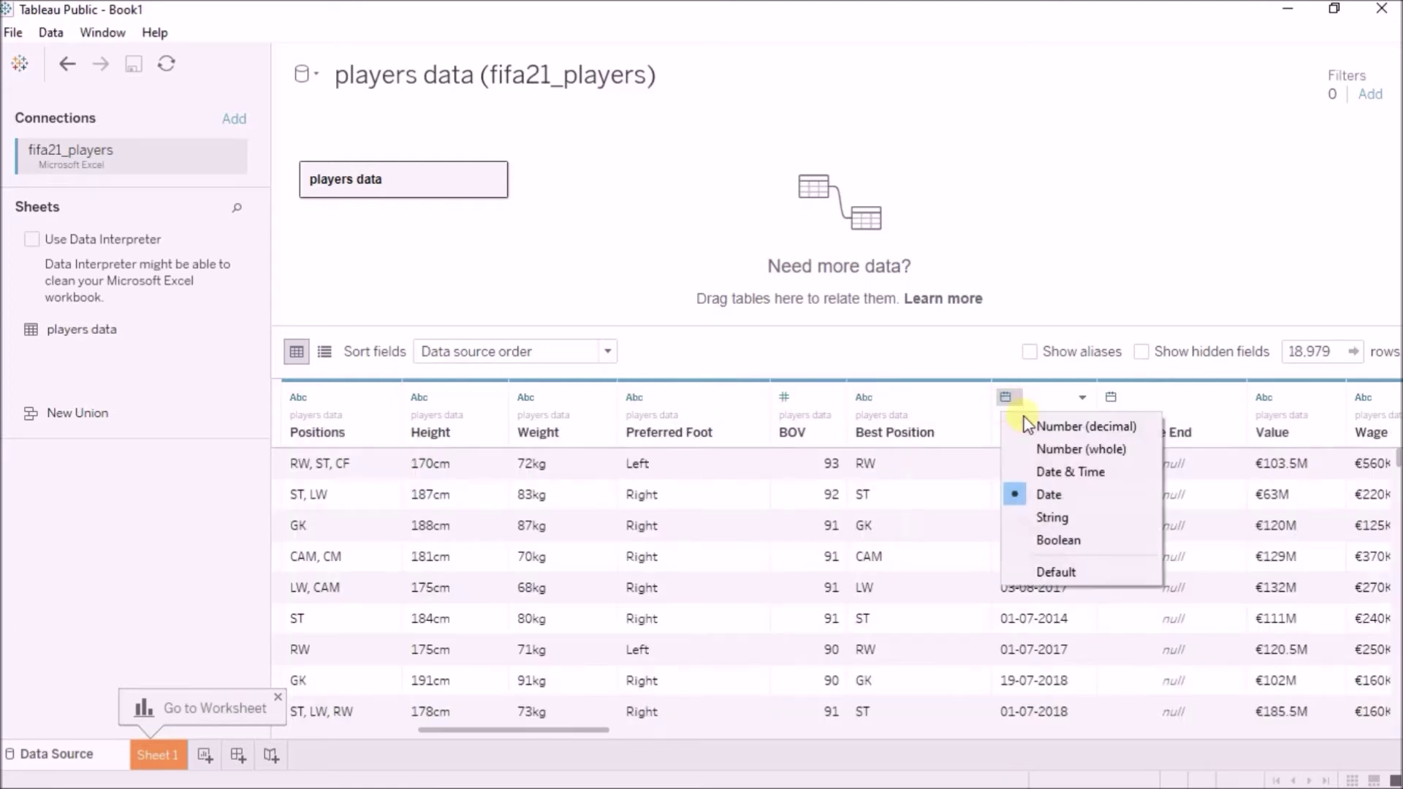
left_click(1096, 480)
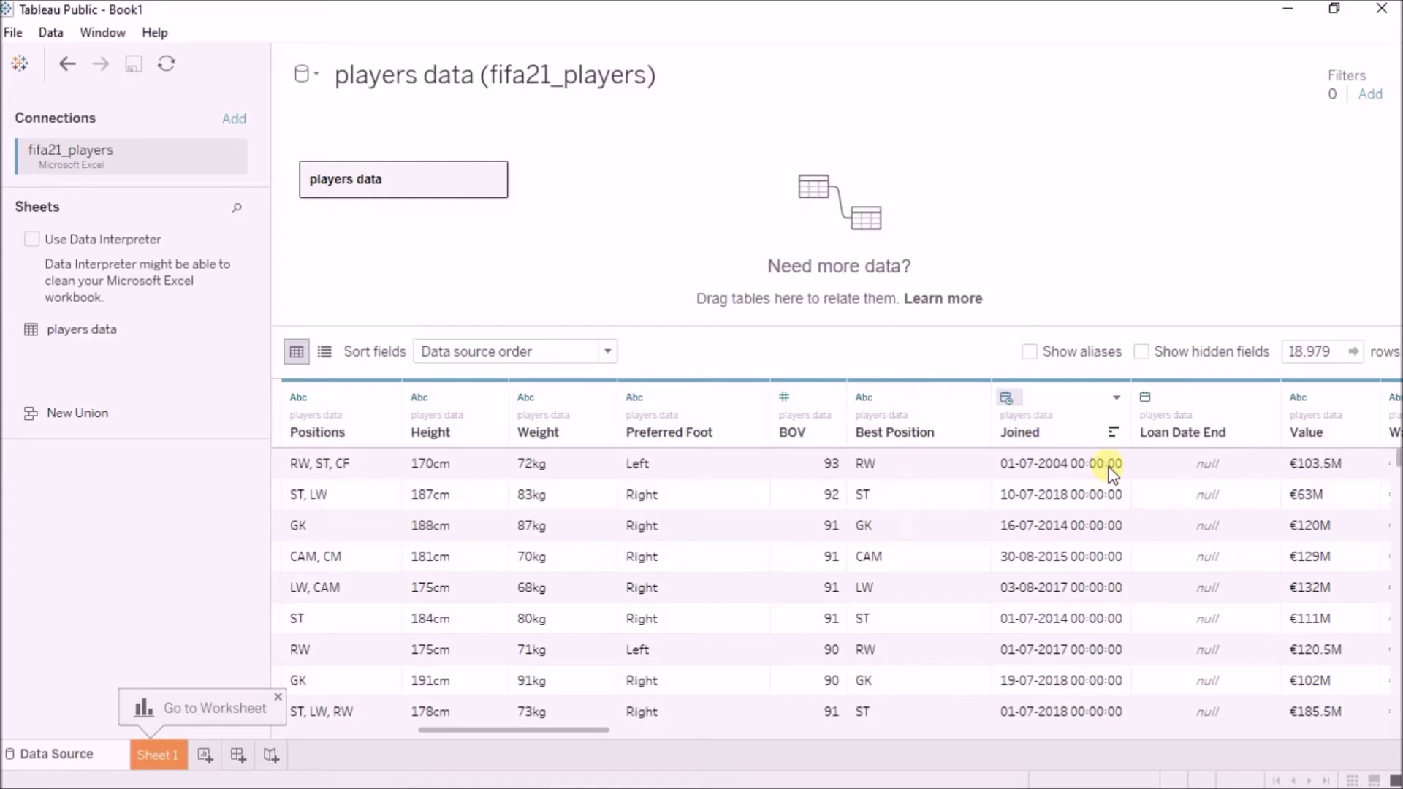
left_click(1007, 398)
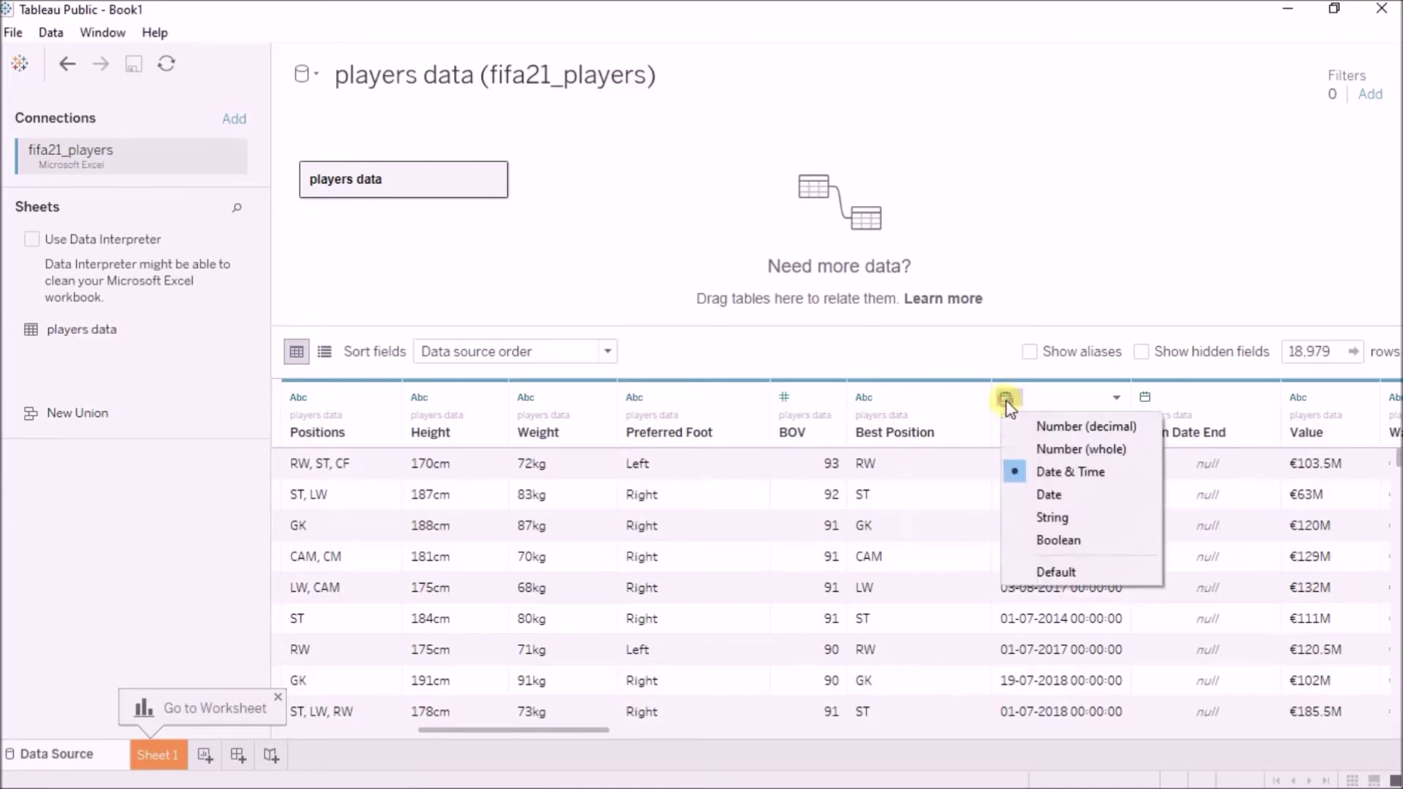
left_click(1096, 494)
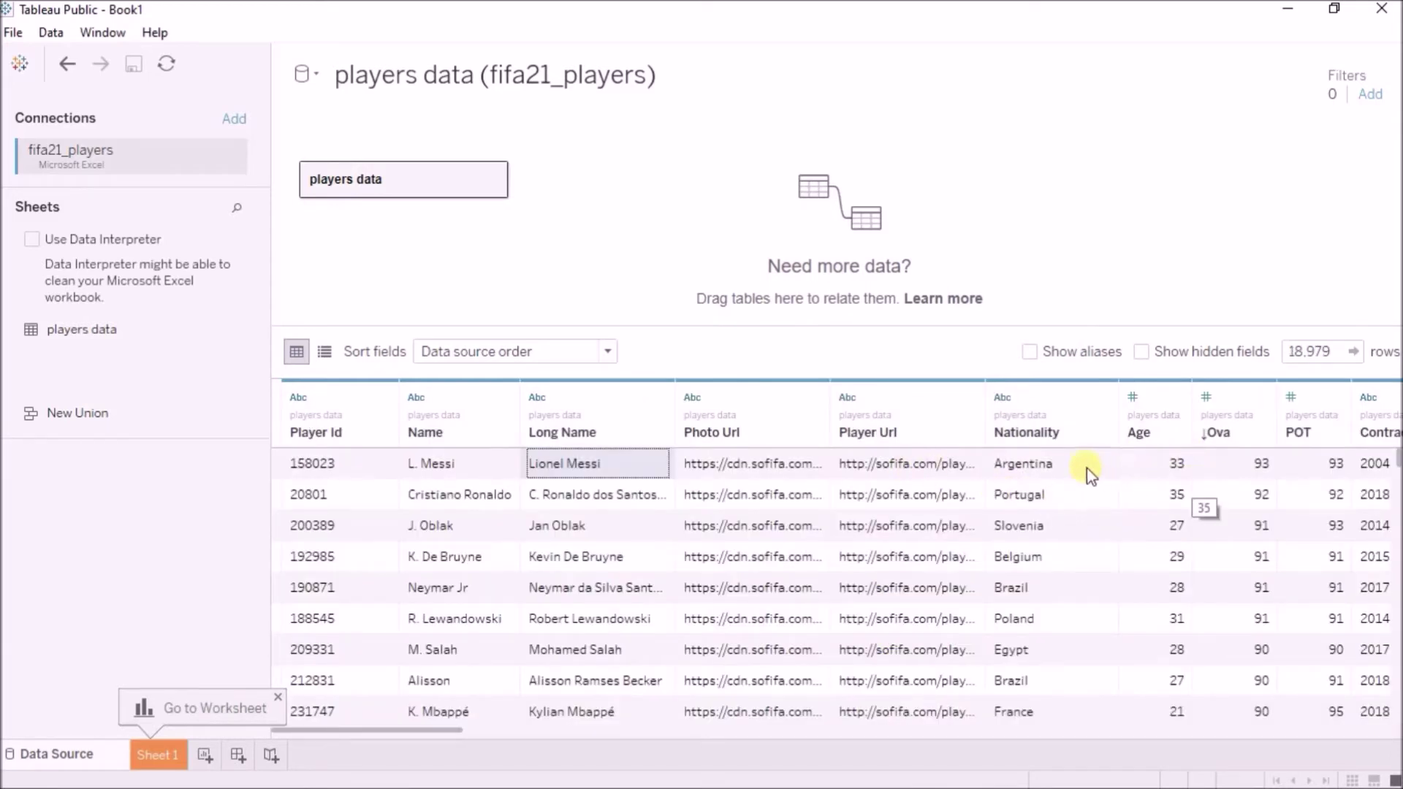
Review the country names in the Nationality field and assign it the Country/Region geographic role
left_click(1062, 467)
left_click_drag(1061, 466, 1059, 564)
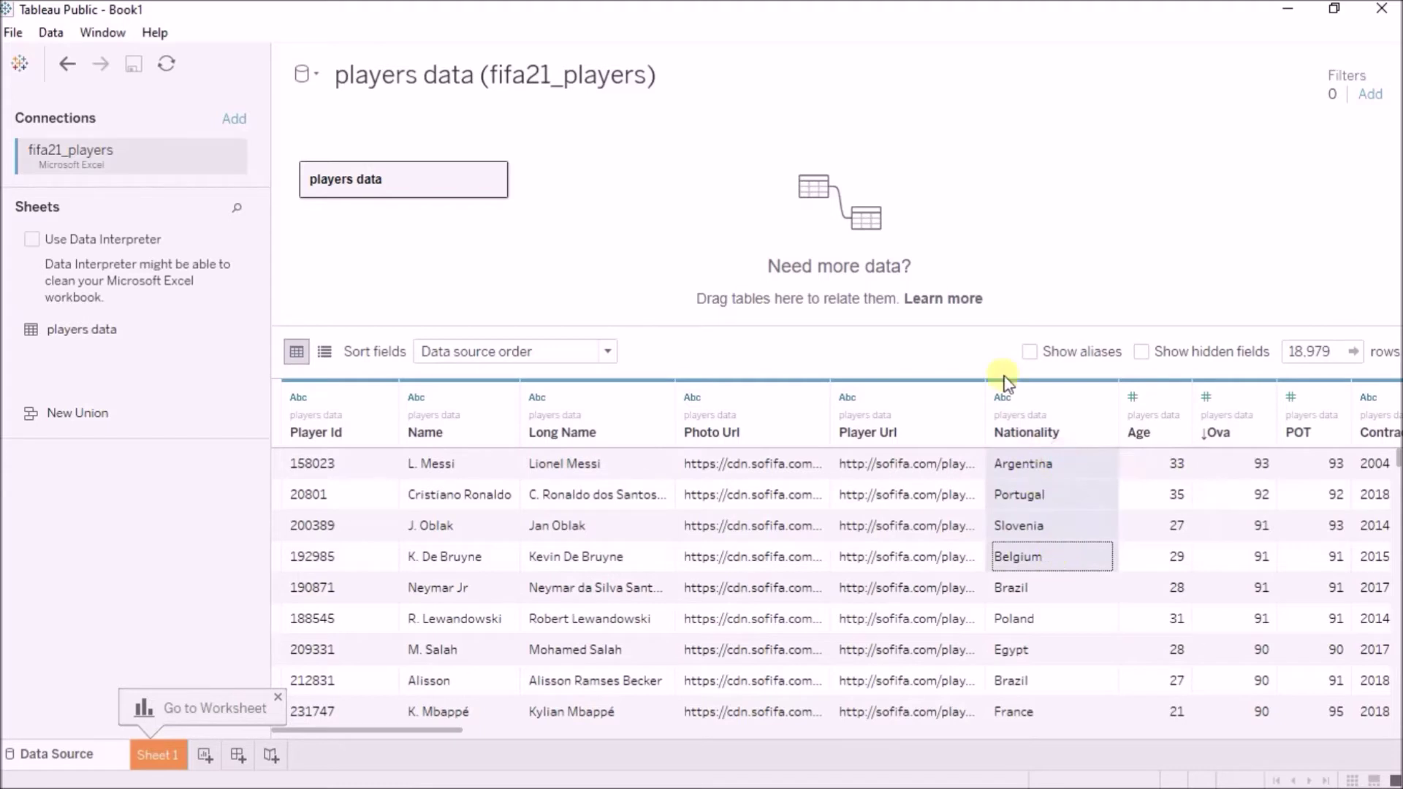
left_click(1026, 471)
left_click(1029, 494)
left_click(1033, 528)
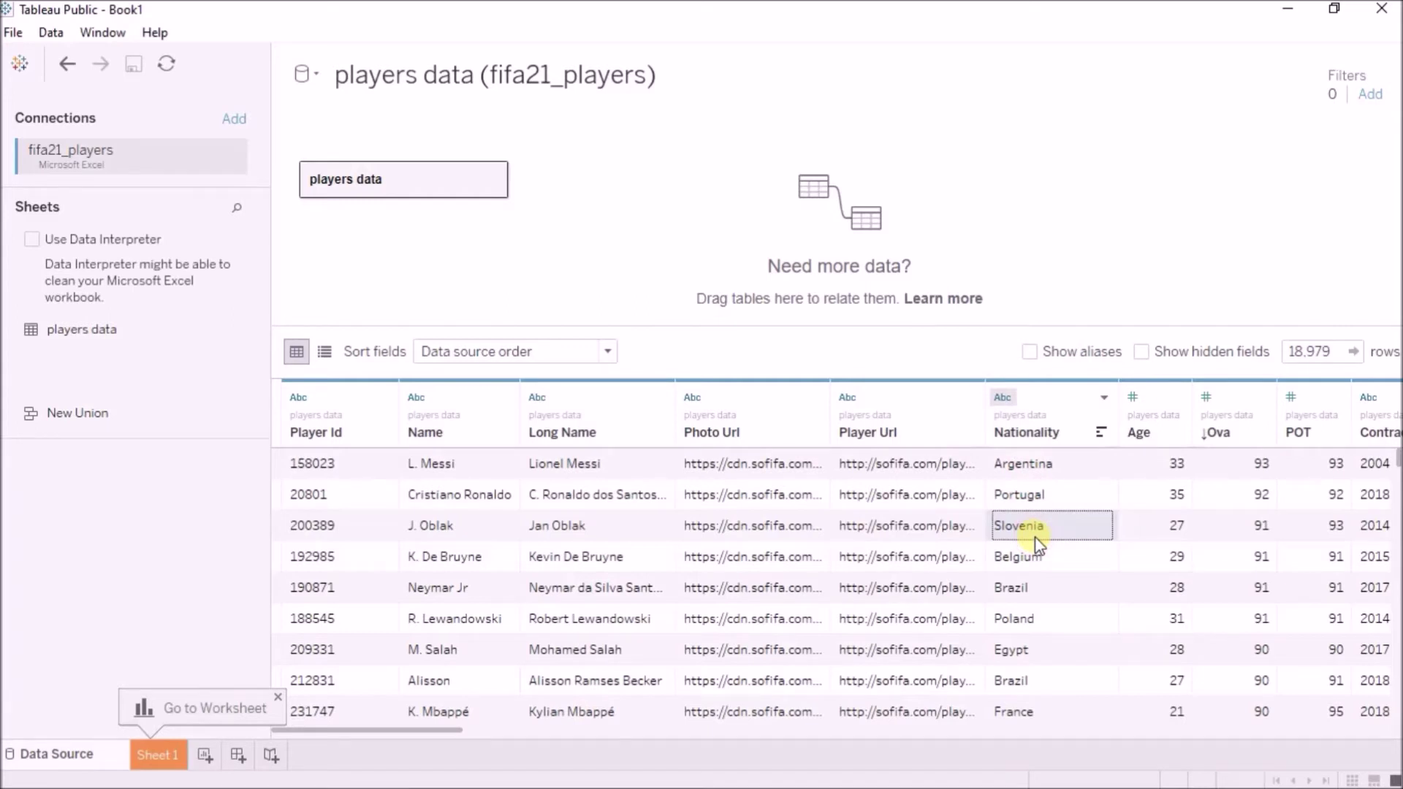
left_click_drag(1028, 466, 1032, 537)
left_click(1031, 536)
left_click_drag(1024, 465, 1016, 618)
left_click(1016, 618)
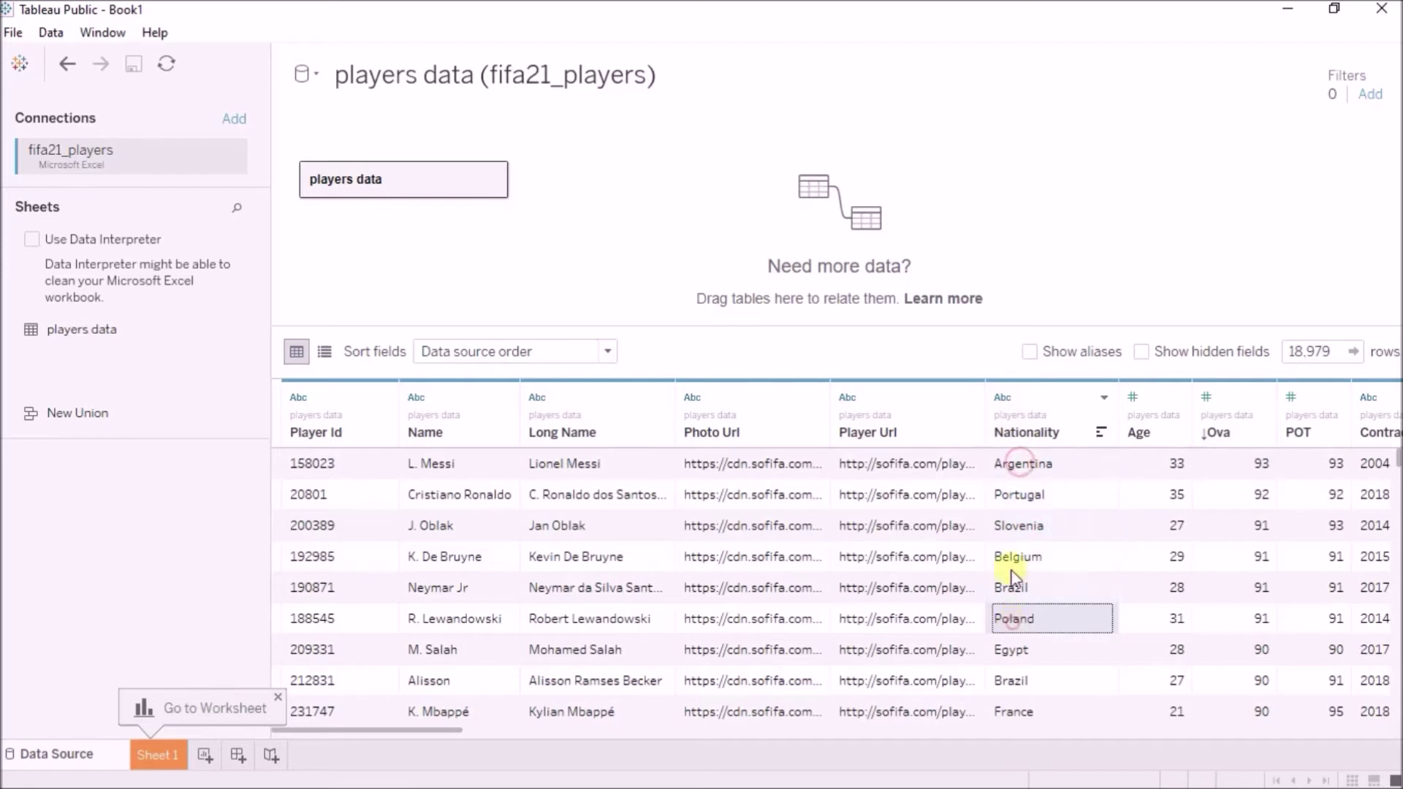
left_click(1002, 401)
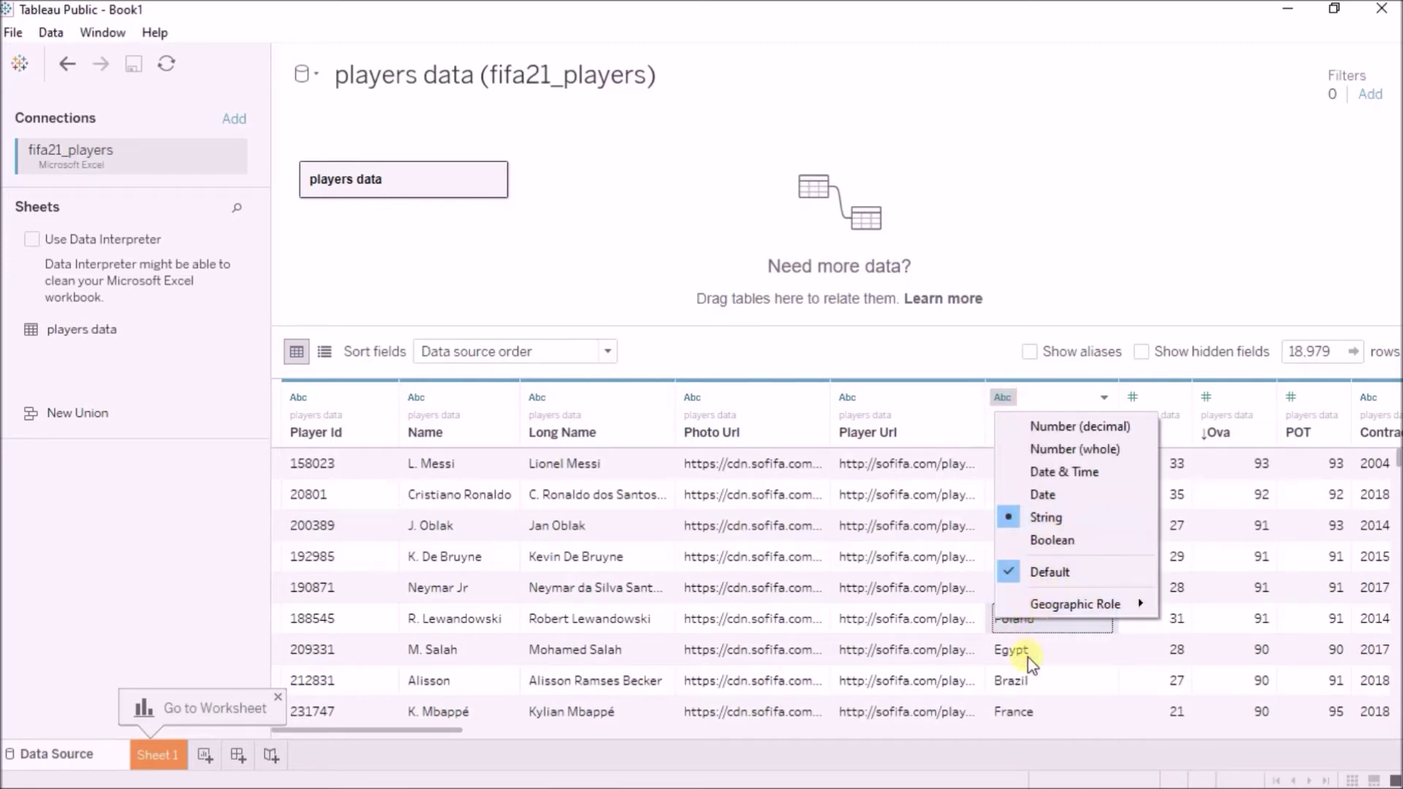
mouse_move(1047, 612)
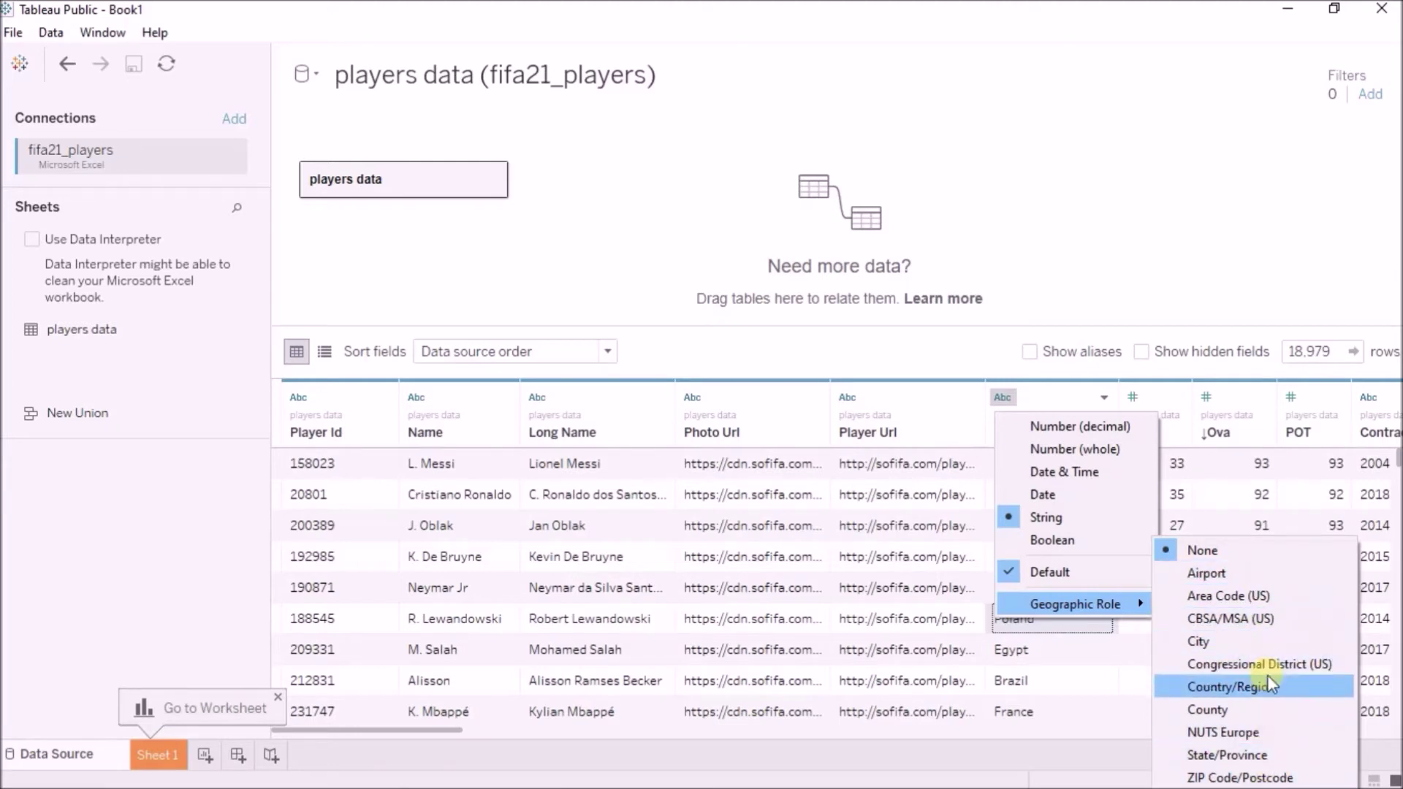
left_click(1270, 698)
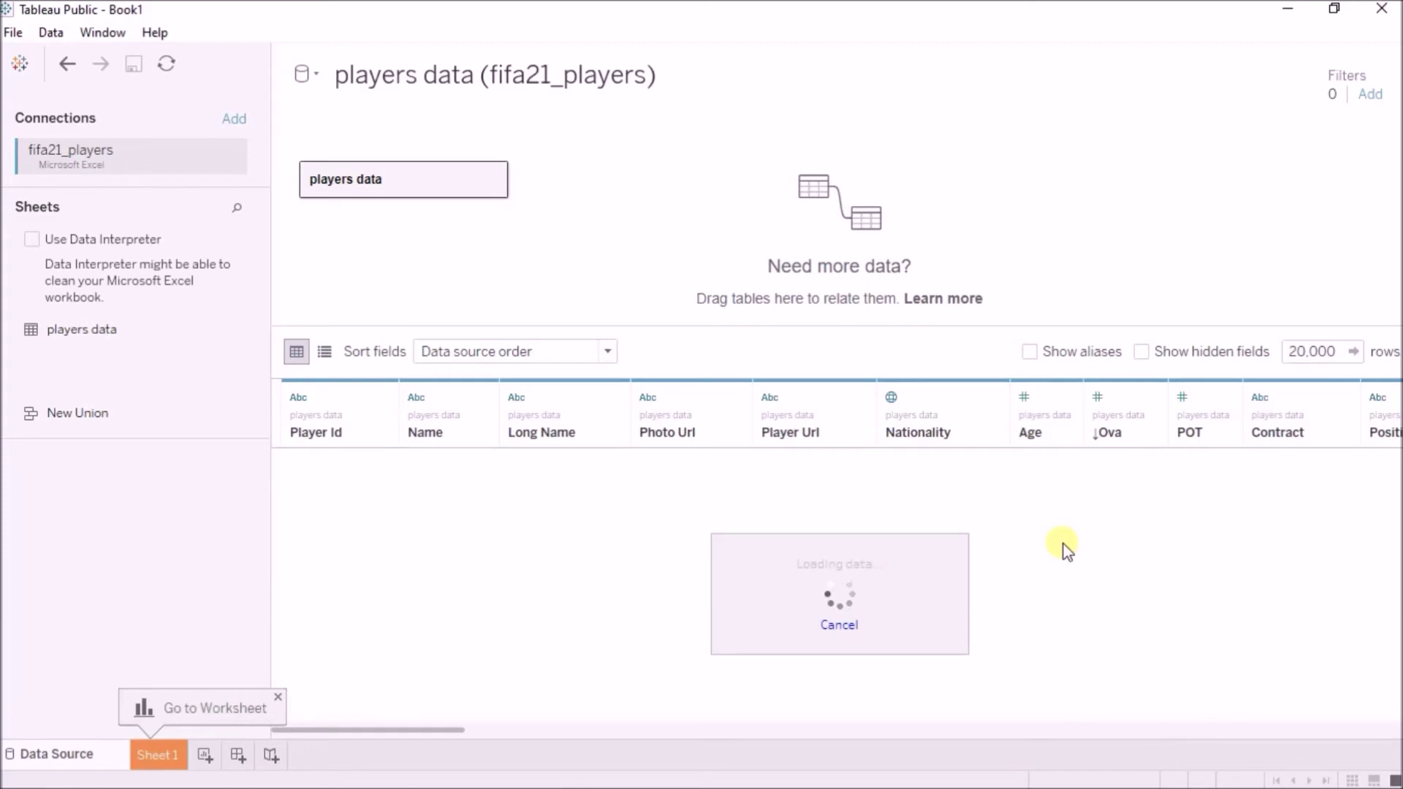
left_click(1036, 464)
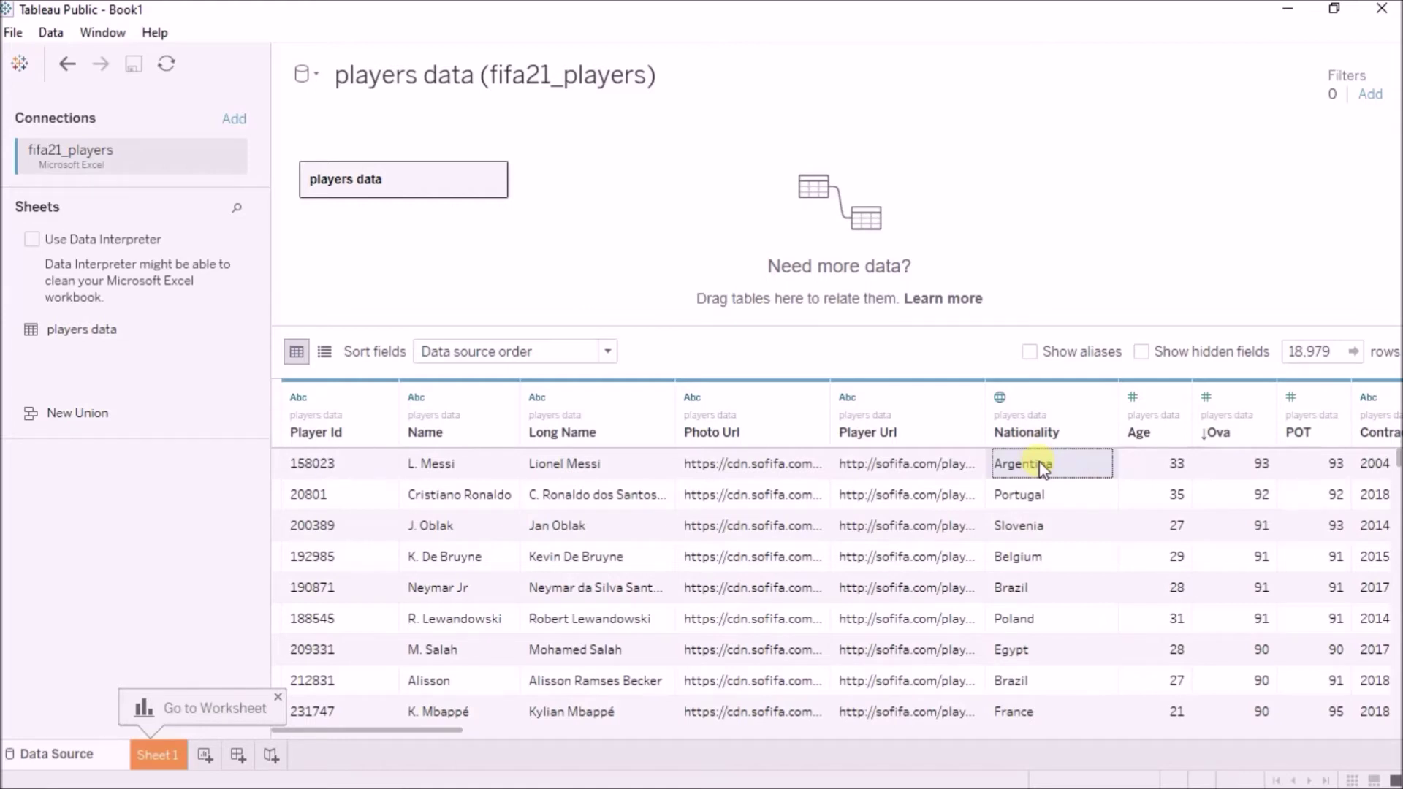
Examine the first rows of the Value, Wage and Release Clause columns
left_click(1057, 536)
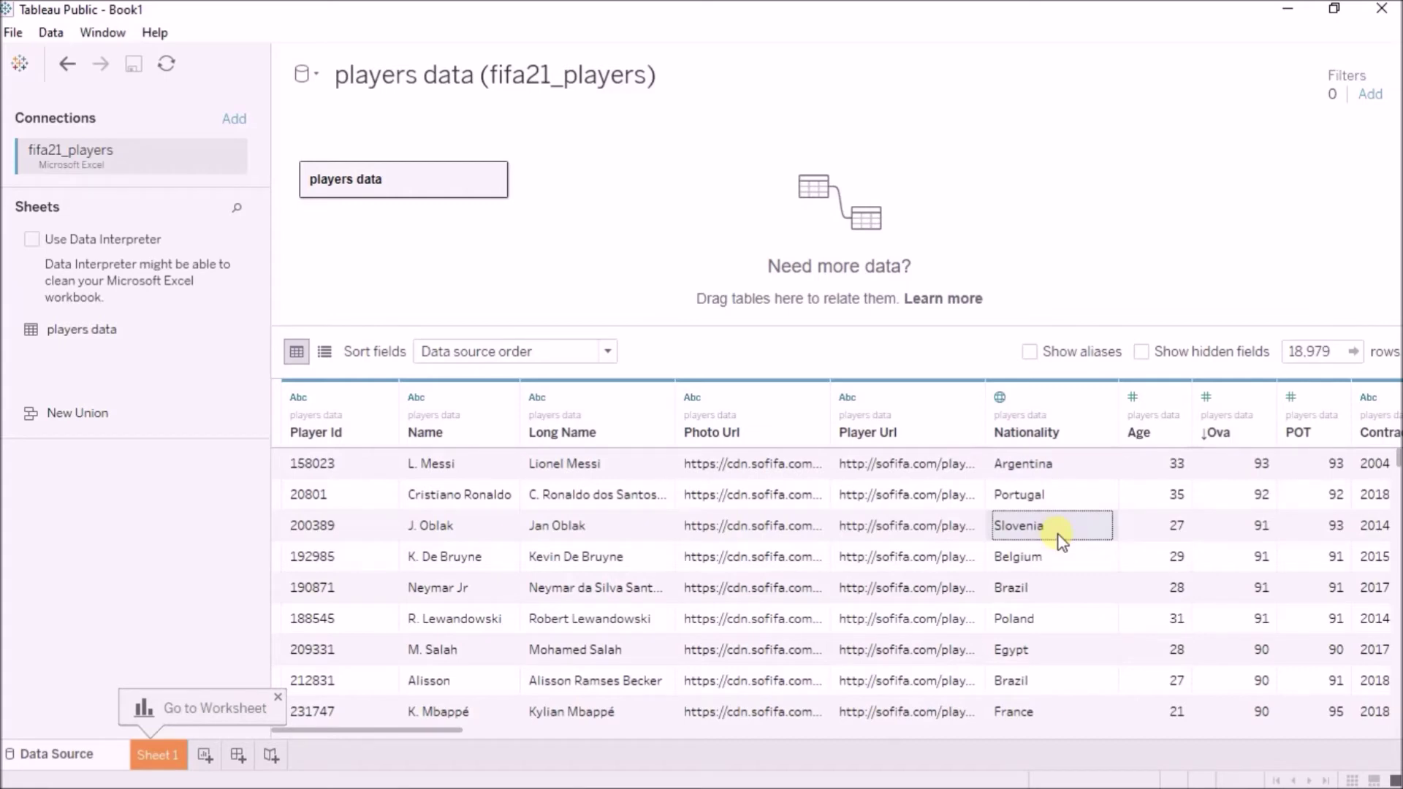
key("Right")
key("Right")
key("Right")
key("Right")
key("Right")
key("Right")
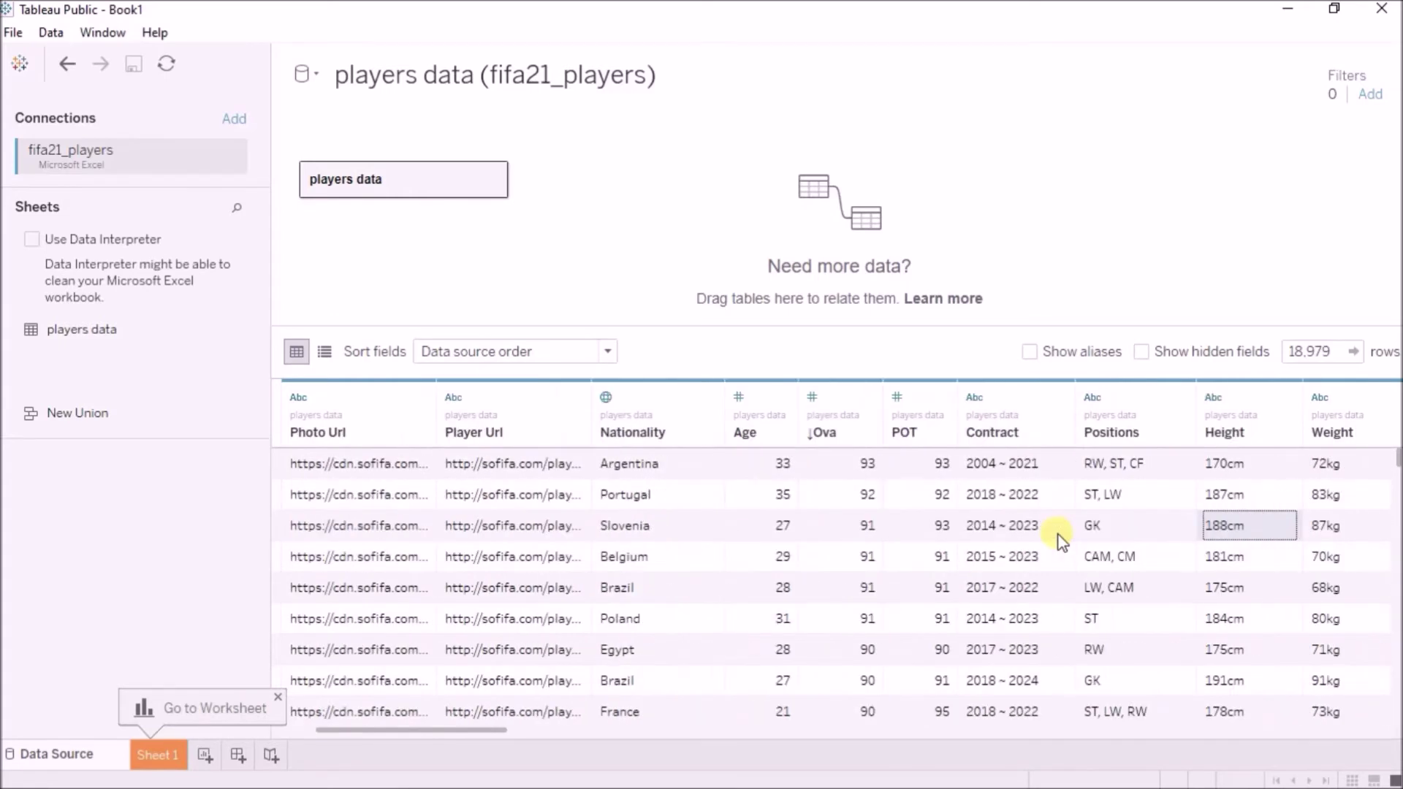
key("Right")
key("Right")
key("Right")
key("Right")
key("Right")
key("Right")
key("Right")
key("Right")
key("Right")
key("Right")
key("Right")
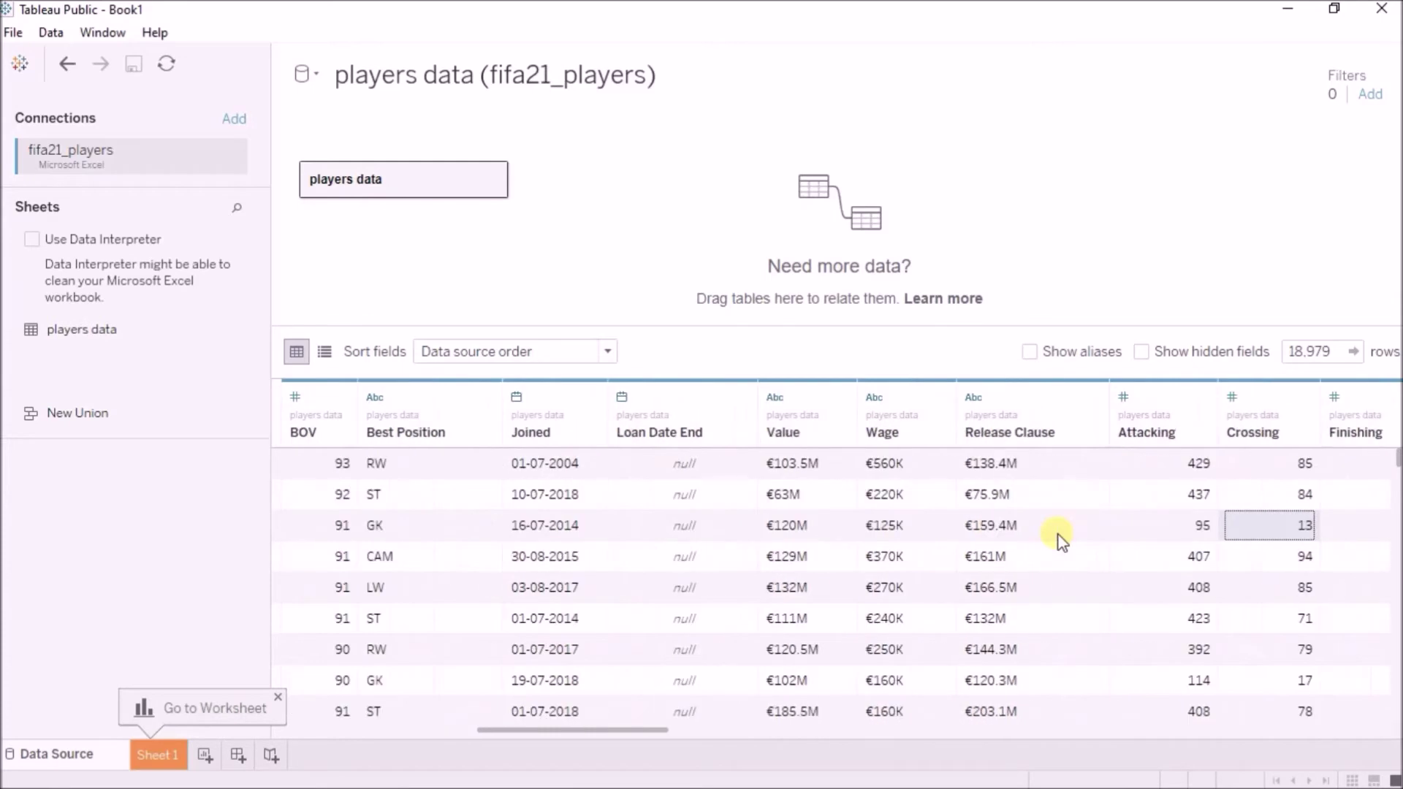
left_click_drag(796, 461, 1006, 549)
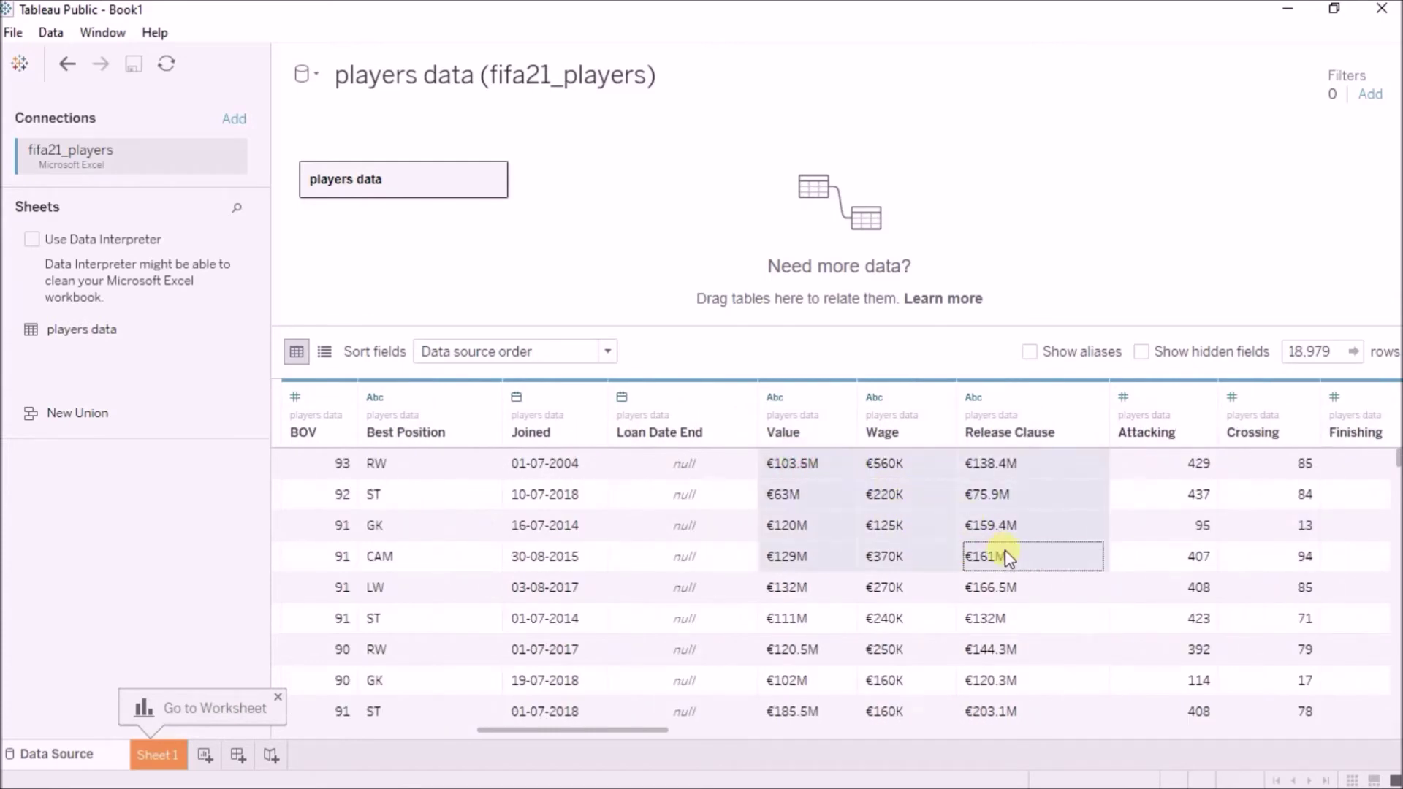
left_click(805, 466)
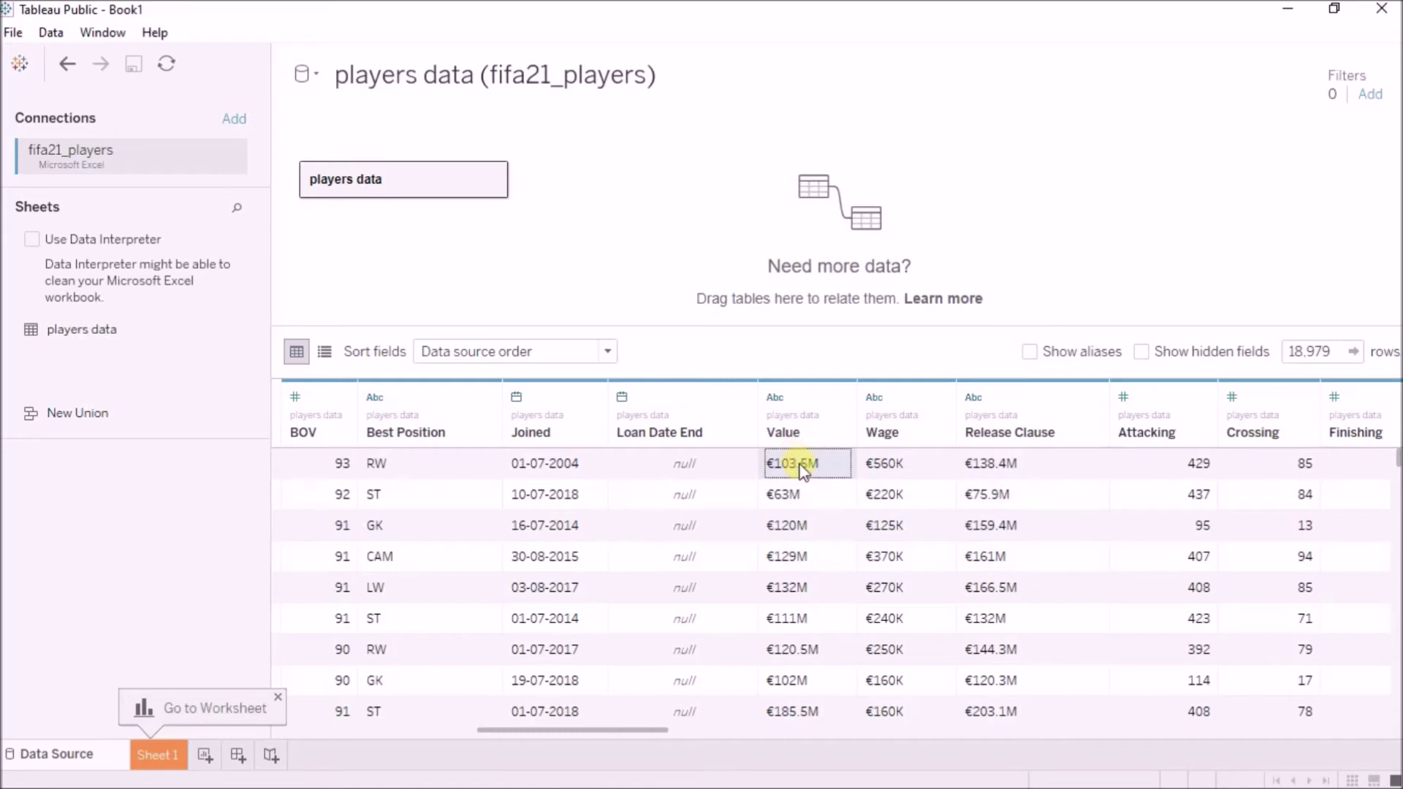
left_click_drag(804, 471, 1002, 548)
left_click(1003, 551)
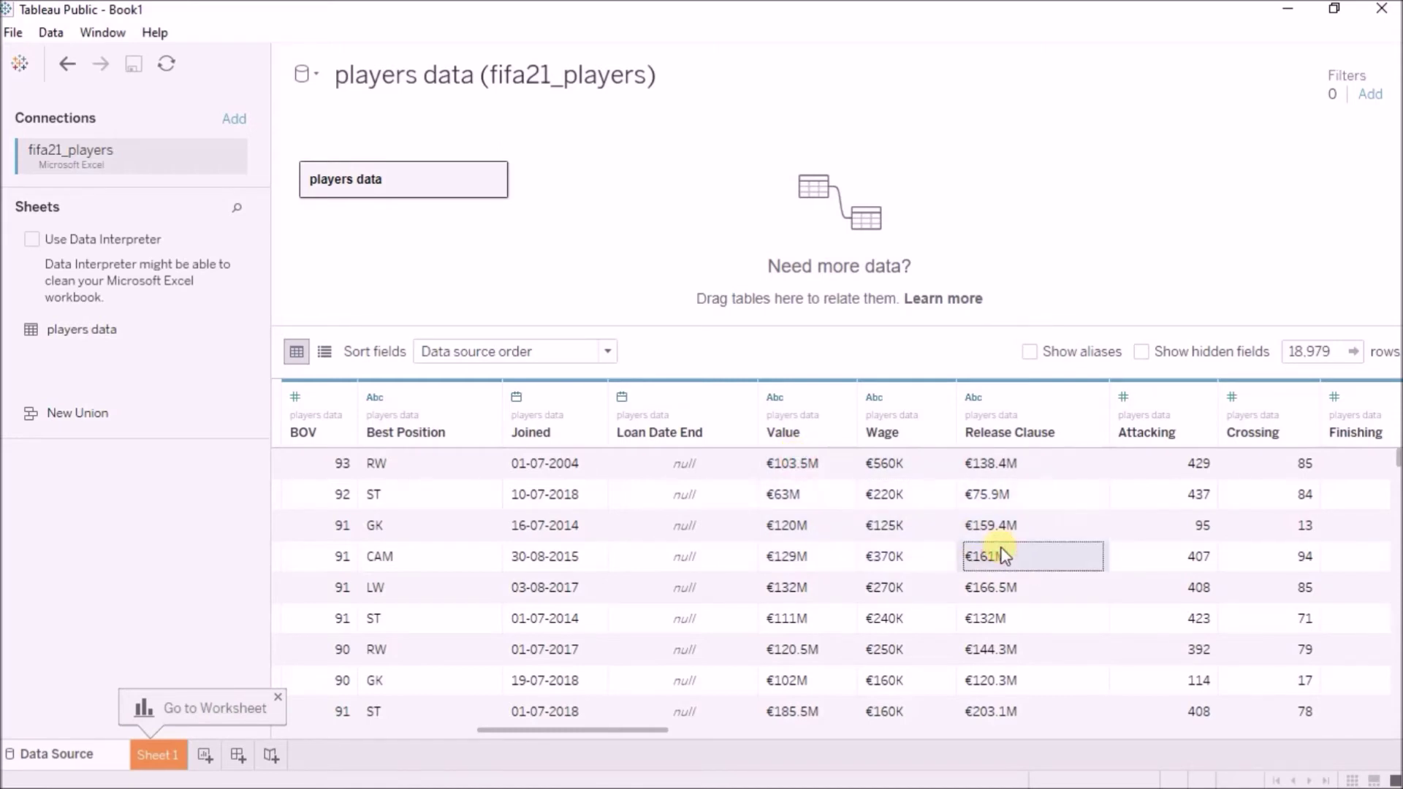
Try the Number (decimal) data type on the Attacking field and undo the change
key("Right")
key("Right")
key("Right")
key("Right")
key("Right")
key("Right")
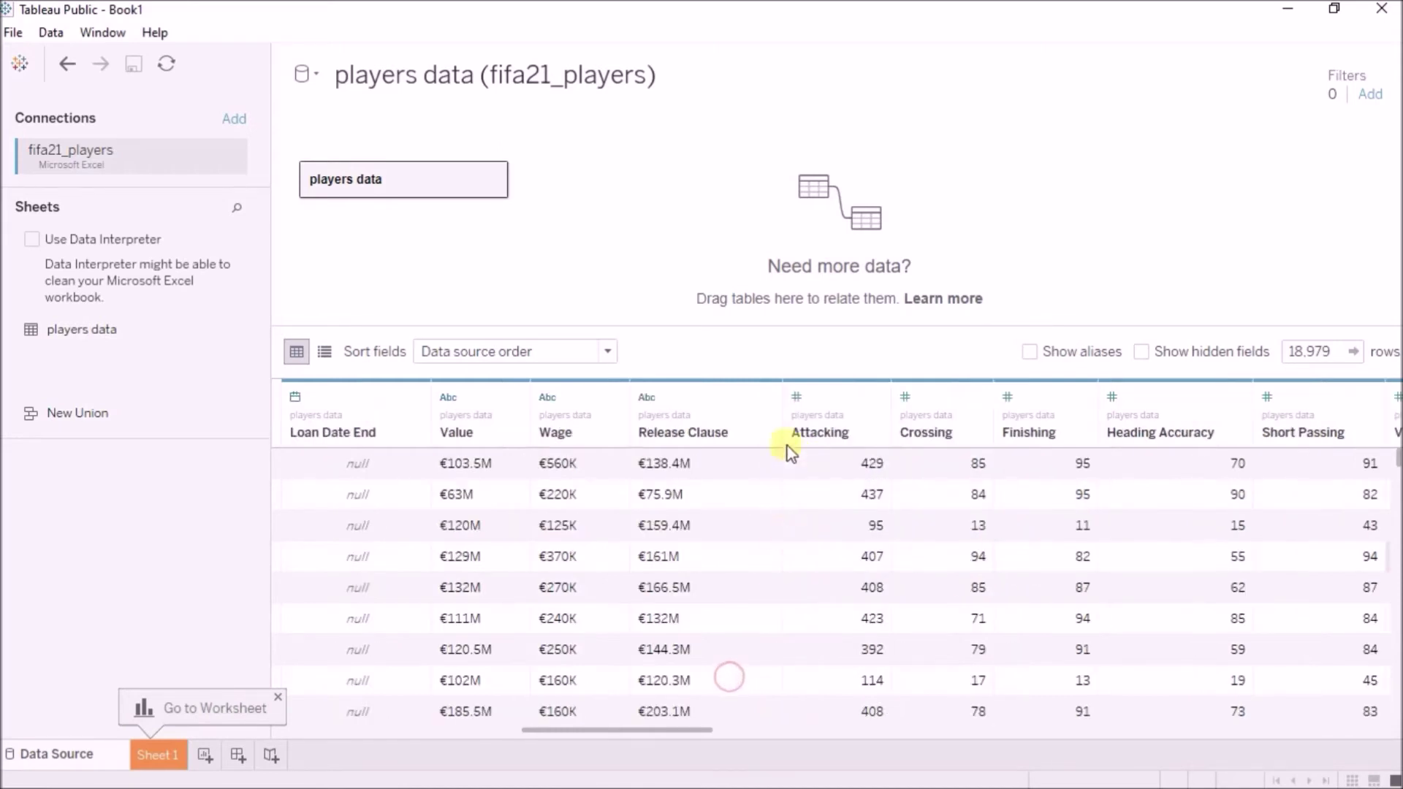
left_click(797, 406)
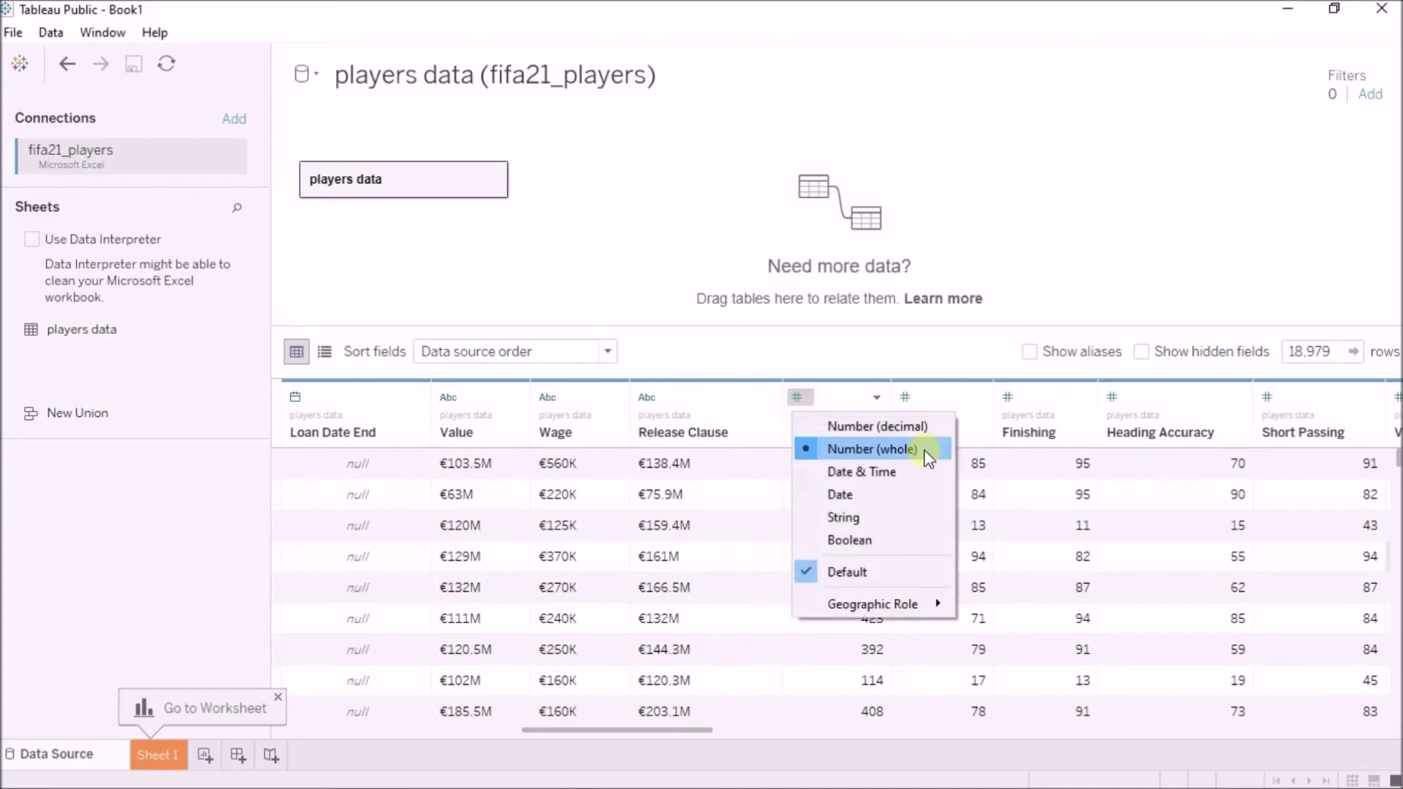
left_click(872, 432)
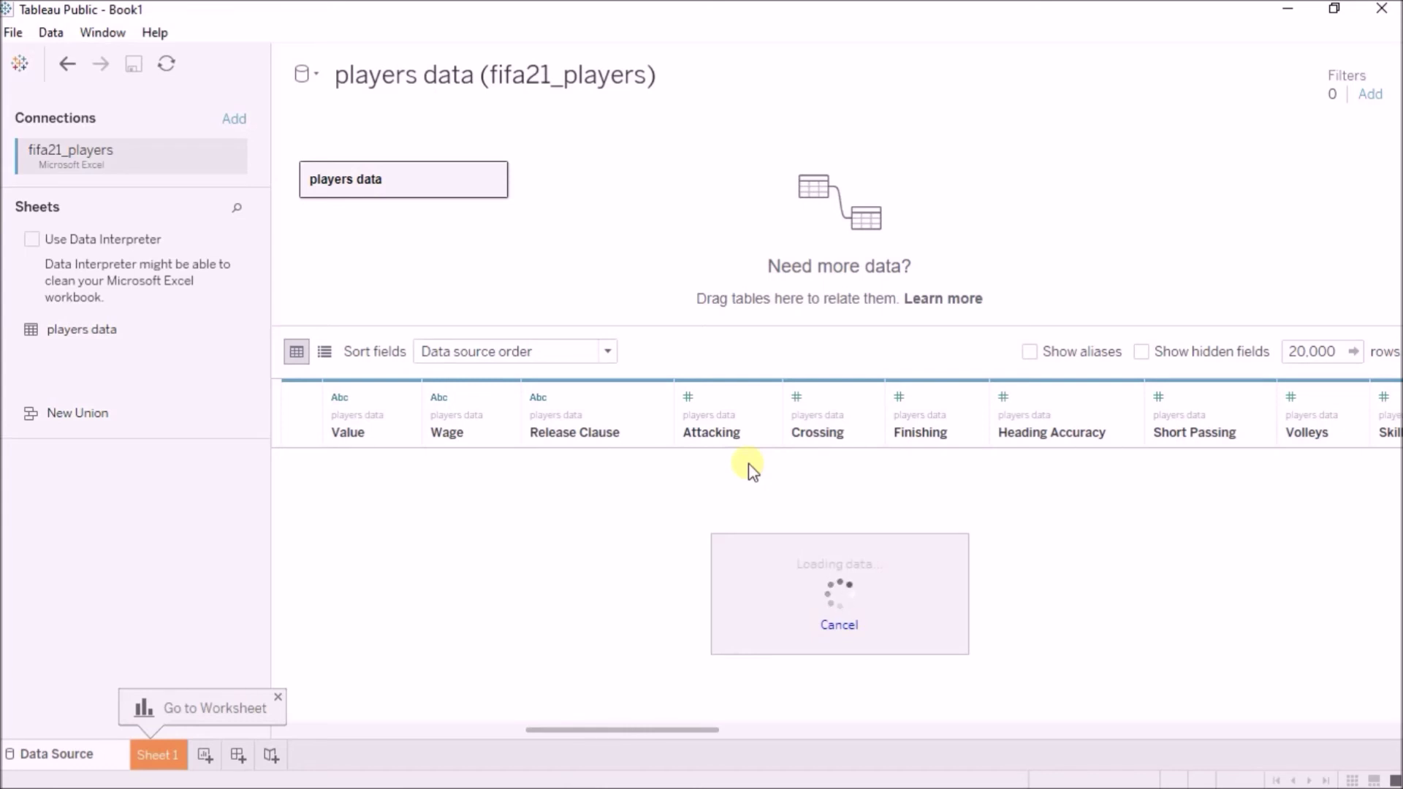
left_click_drag(843, 471, 843, 584)
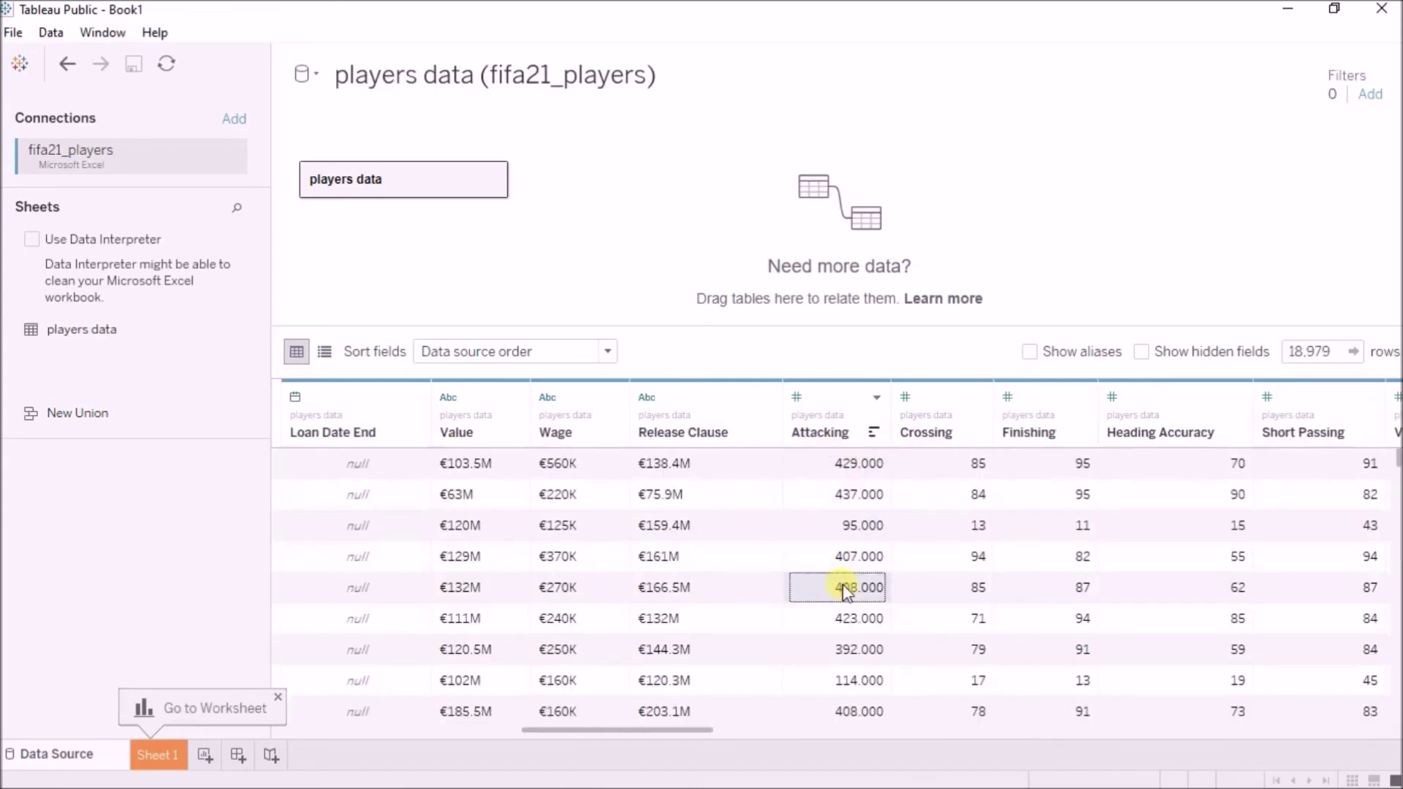
left_click(798, 402)
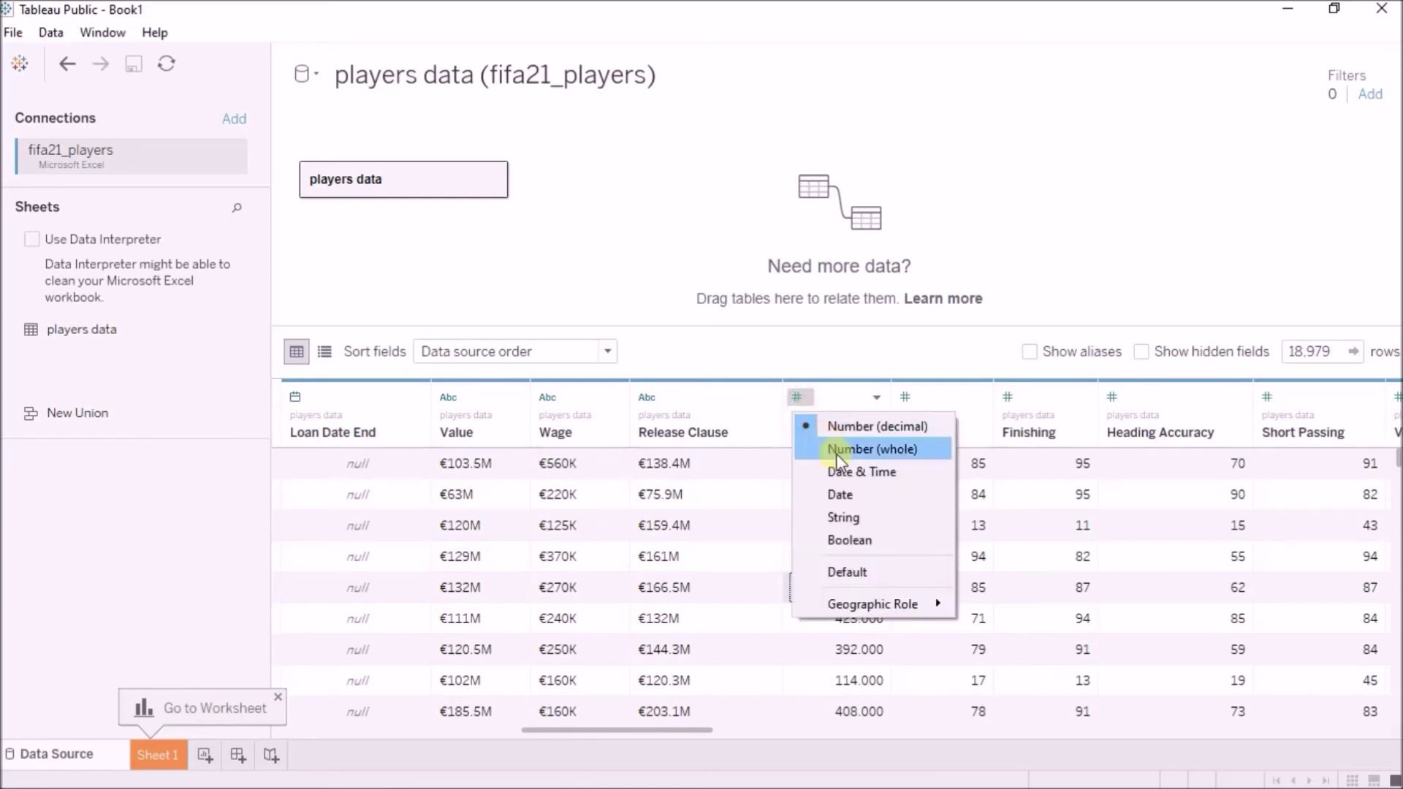
left_click(68, 66)
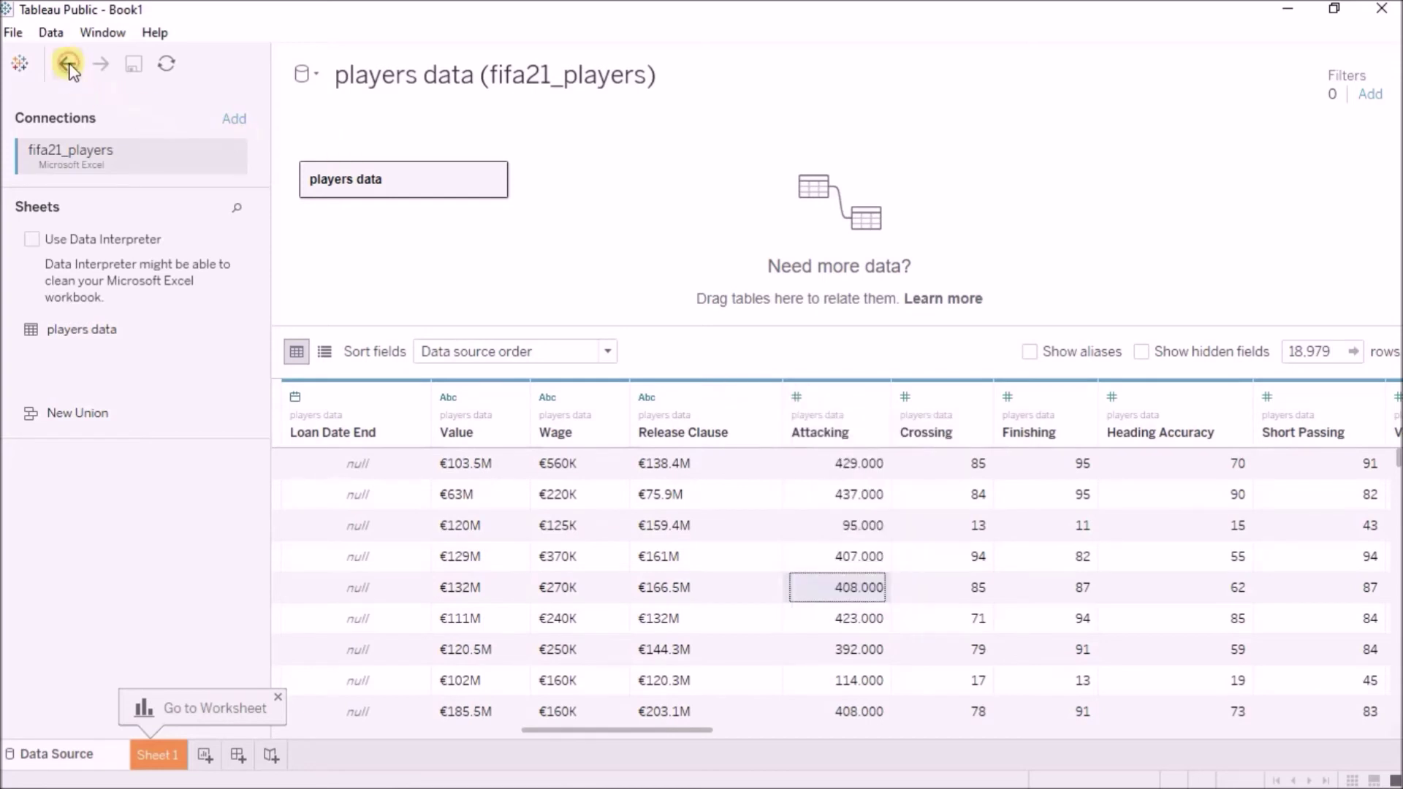
left_click_drag(689, 729, 629, 734)
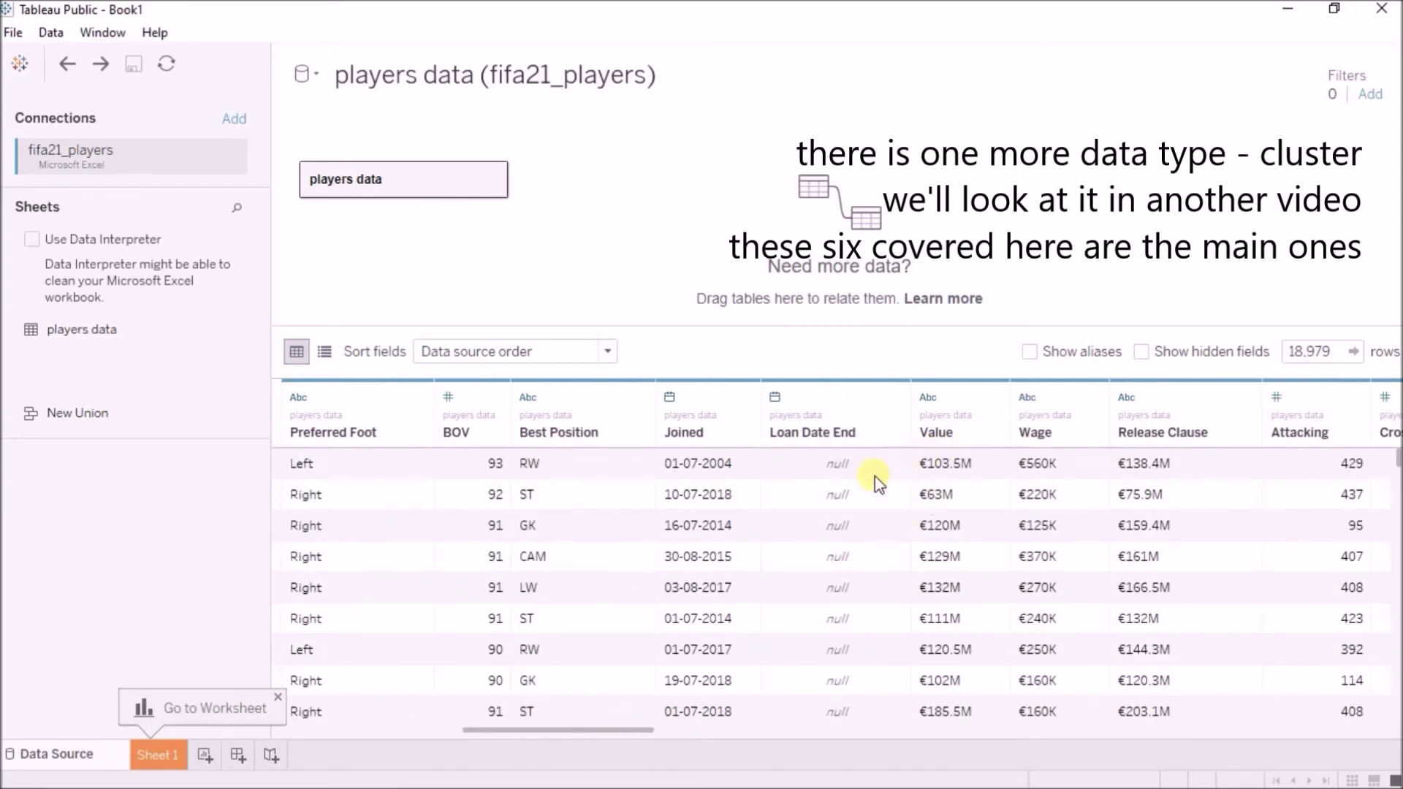
left_click(896, 397)
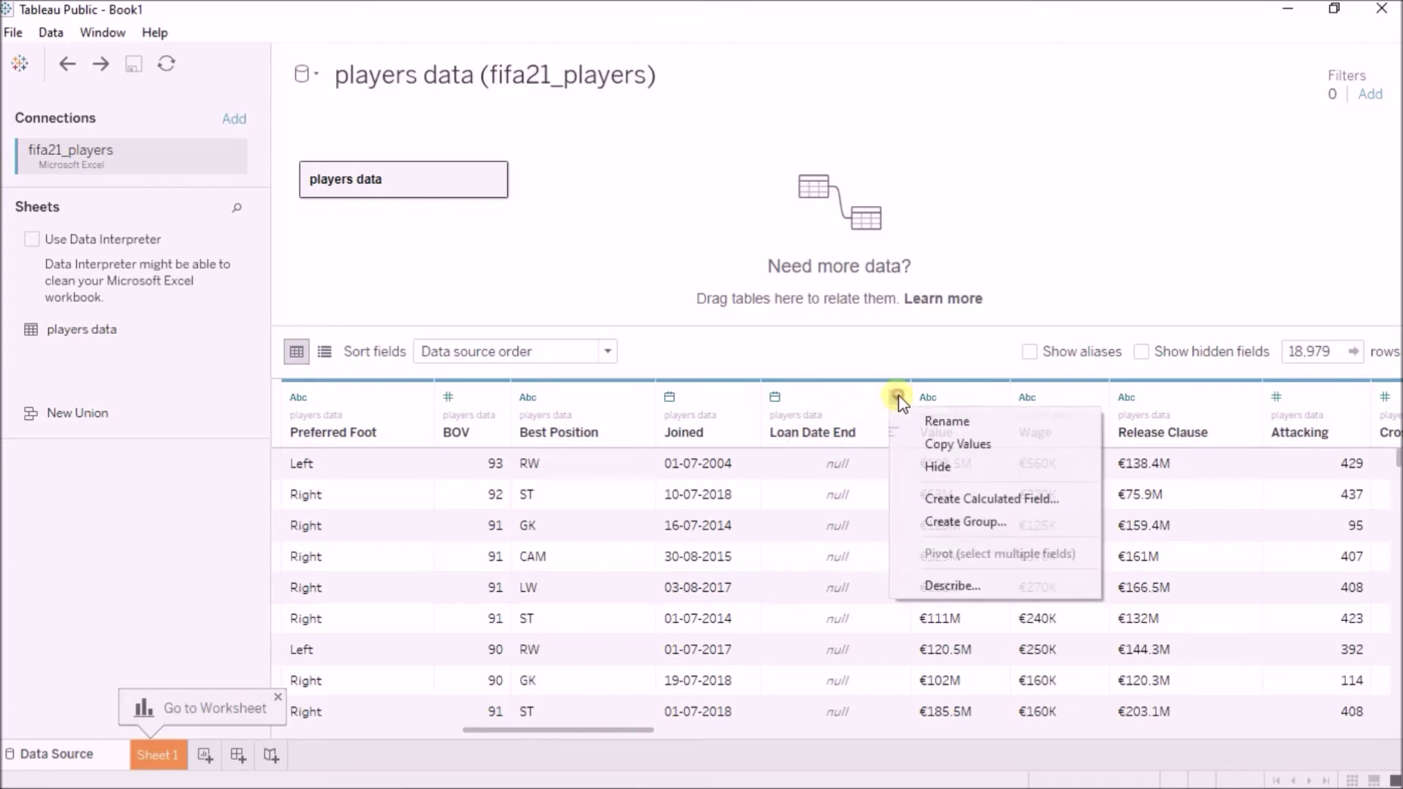
left_click(991, 499)
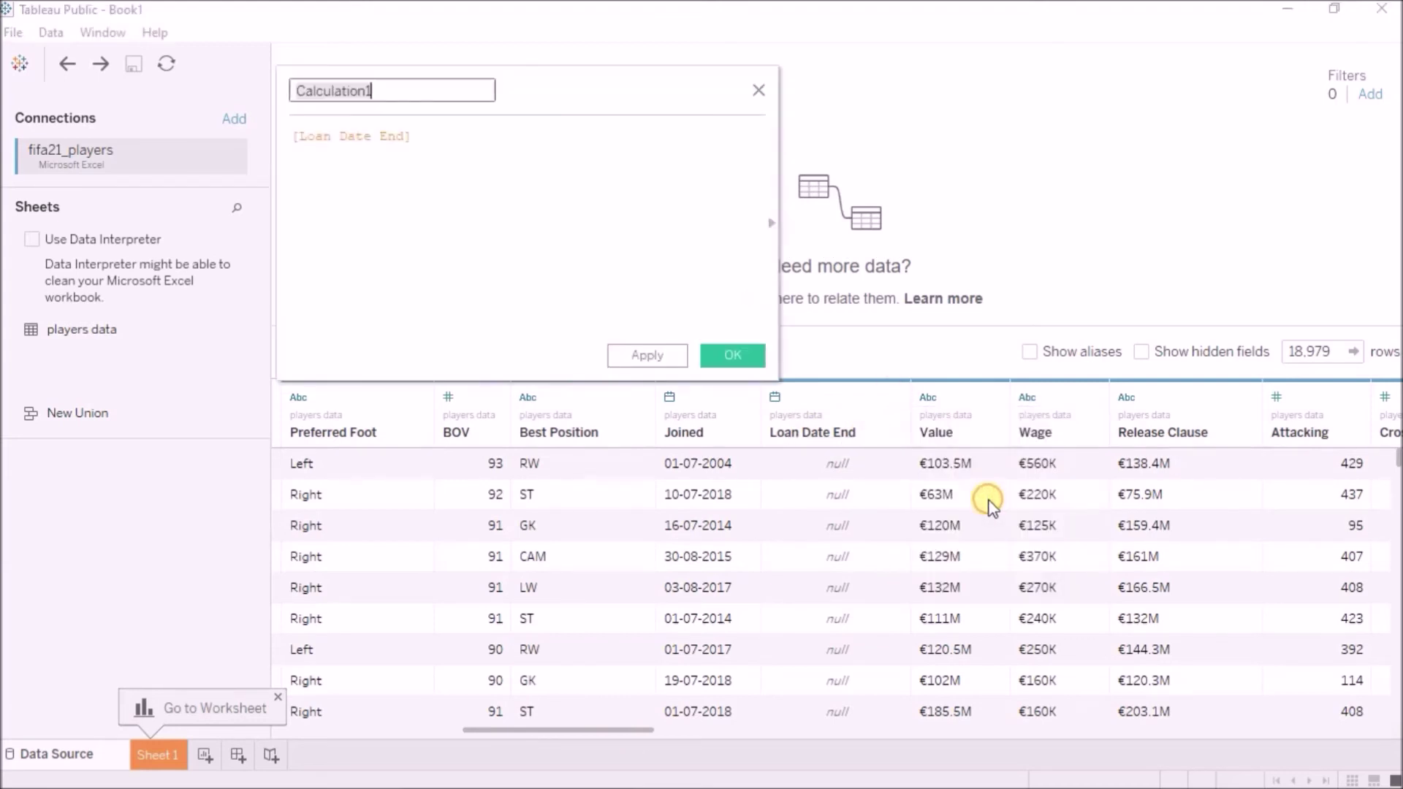
left_click_drag(546, 94, 1011, 62)
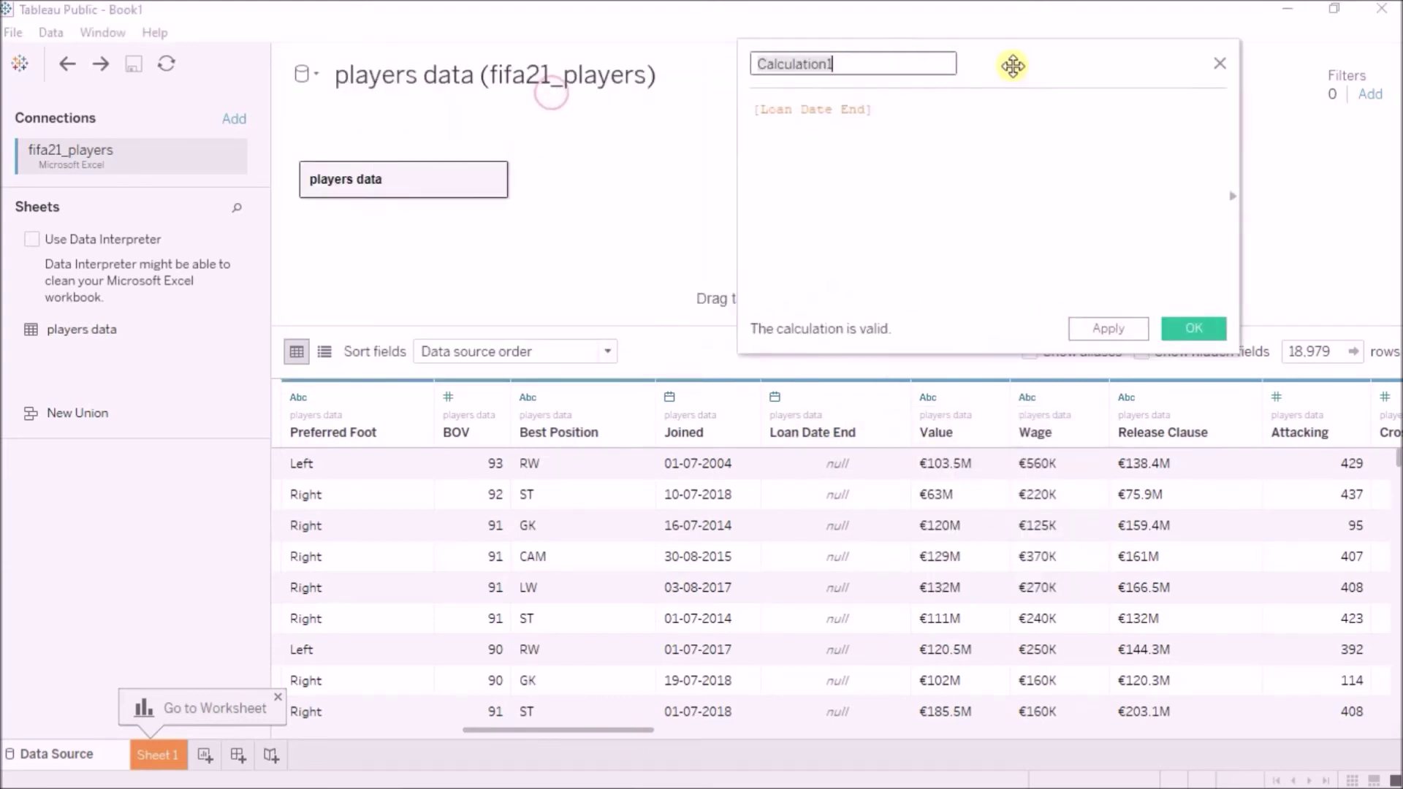
left_click(1220, 64)
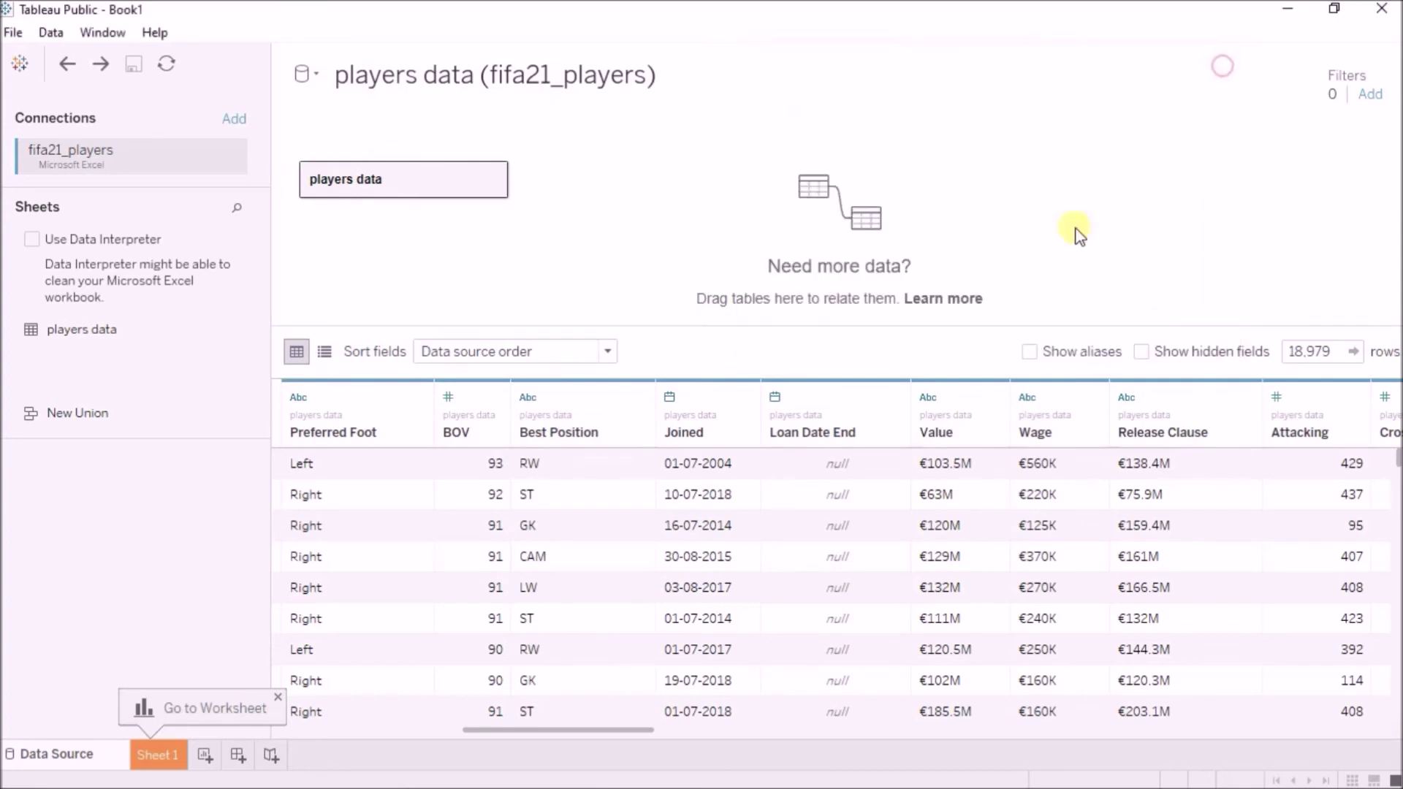
Check the first rows of the Loan Date End and Joined columns
left_click_drag(826, 464, 844, 574)
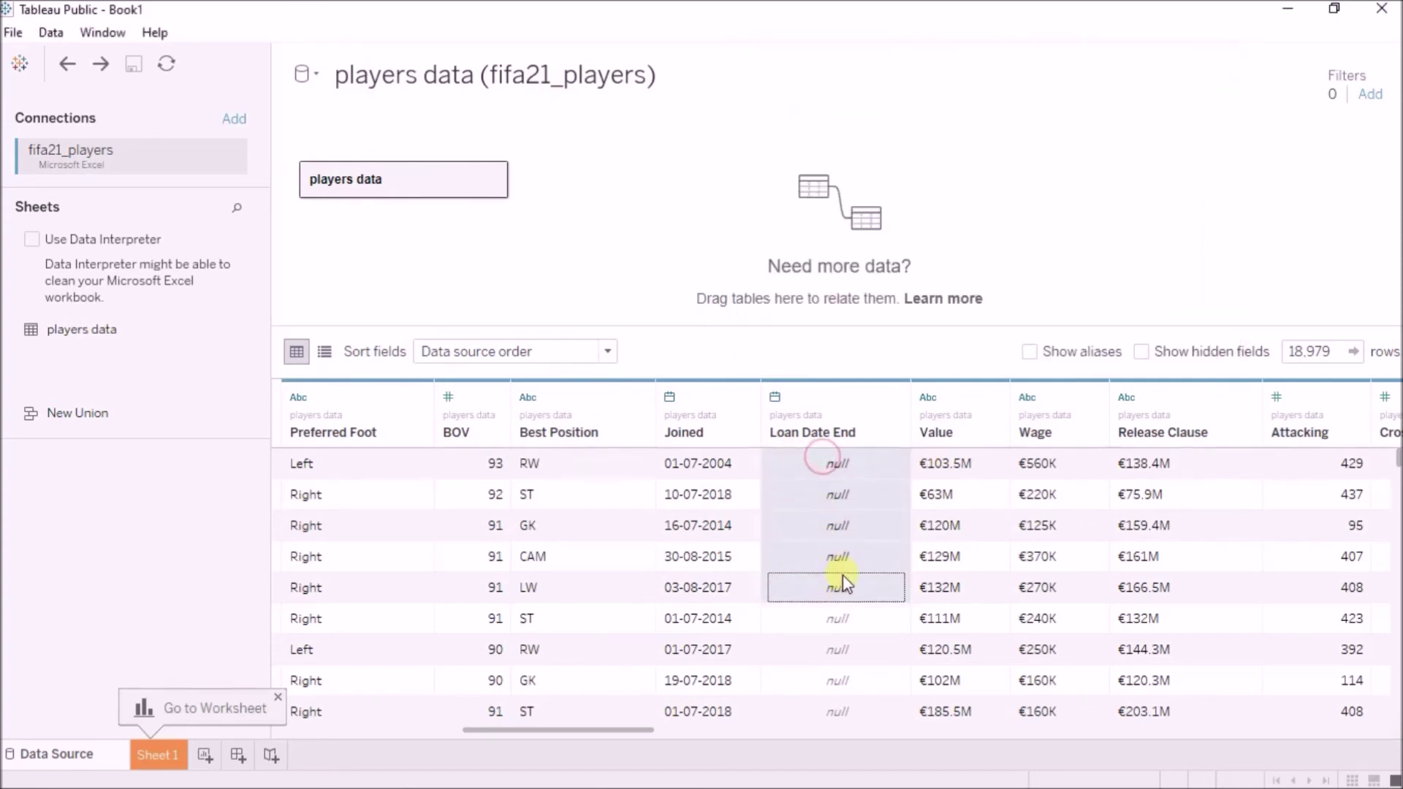
left_click(843, 574)
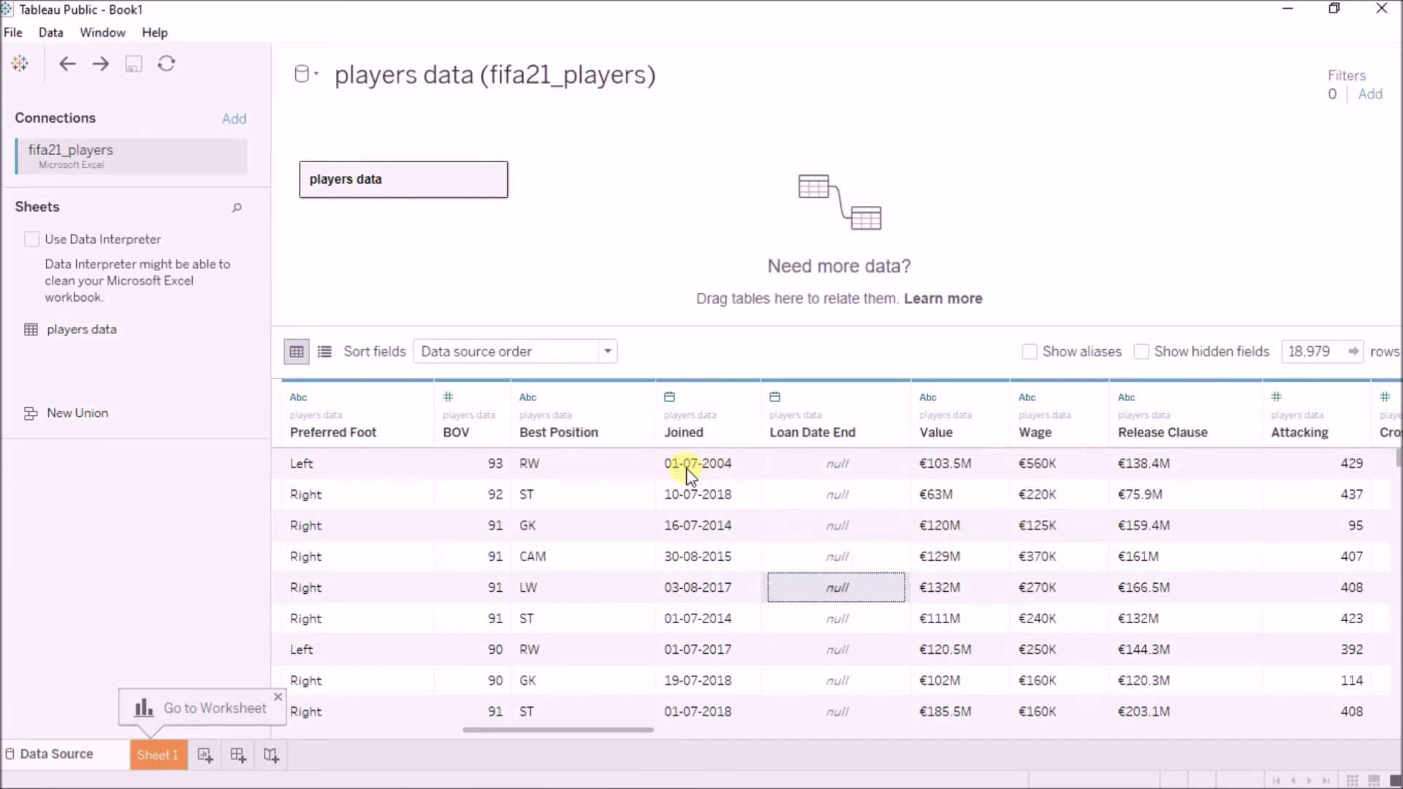
left_click(687, 472)
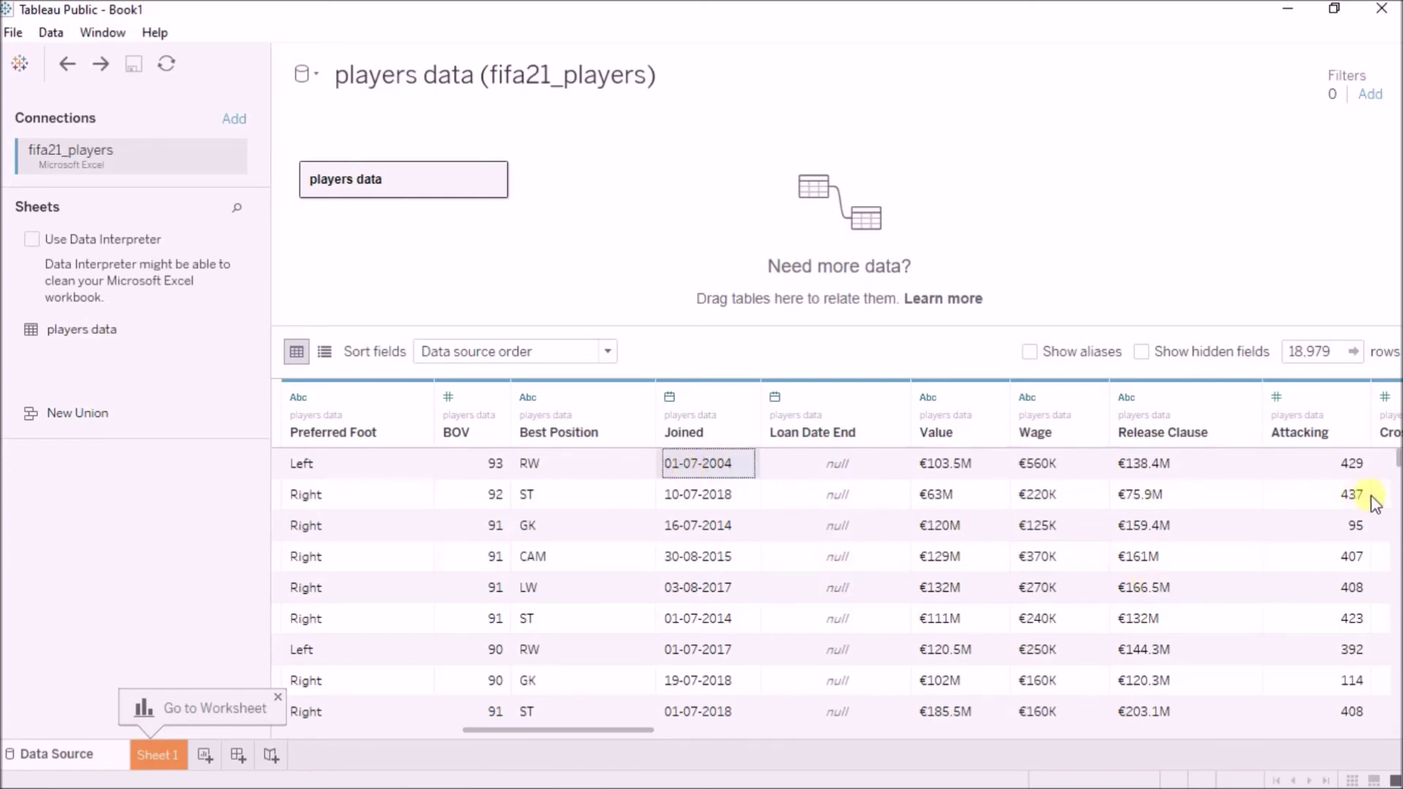
Find a row further down with a filled-in Loan Date End and compare it with its neighbouring Best Position and Joined cells
left_click_drag(1397, 464, 1398, 472)
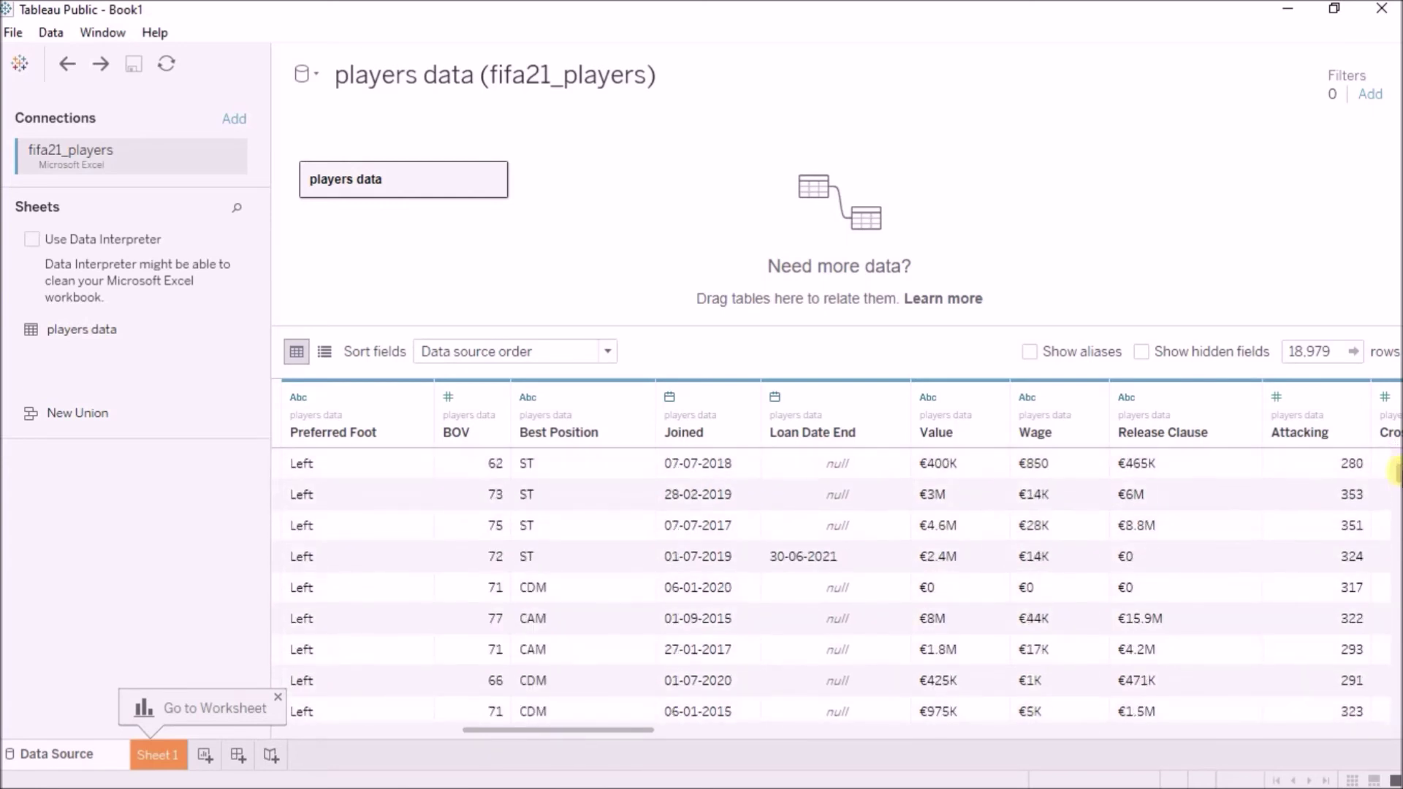
left_click(783, 563)
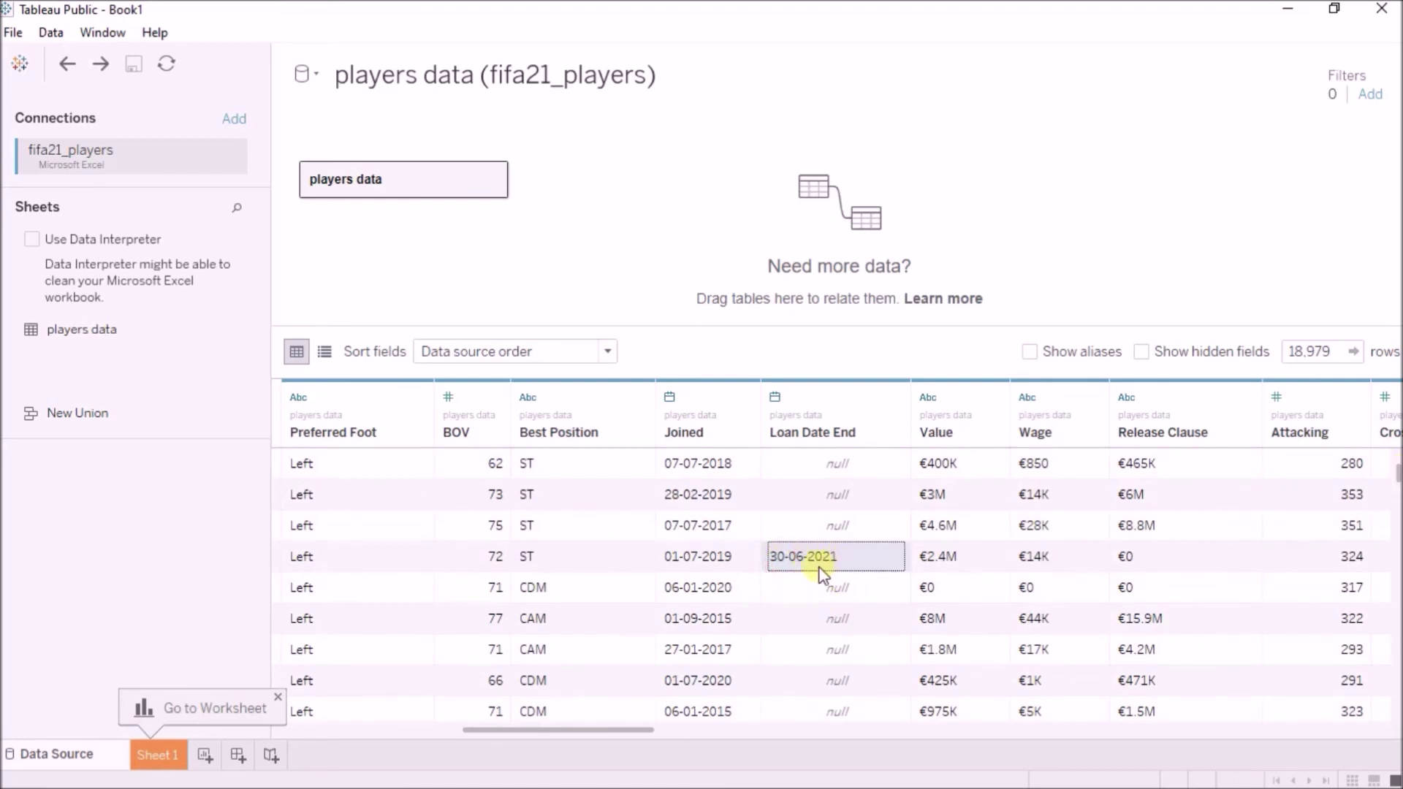
left_click(642, 559)
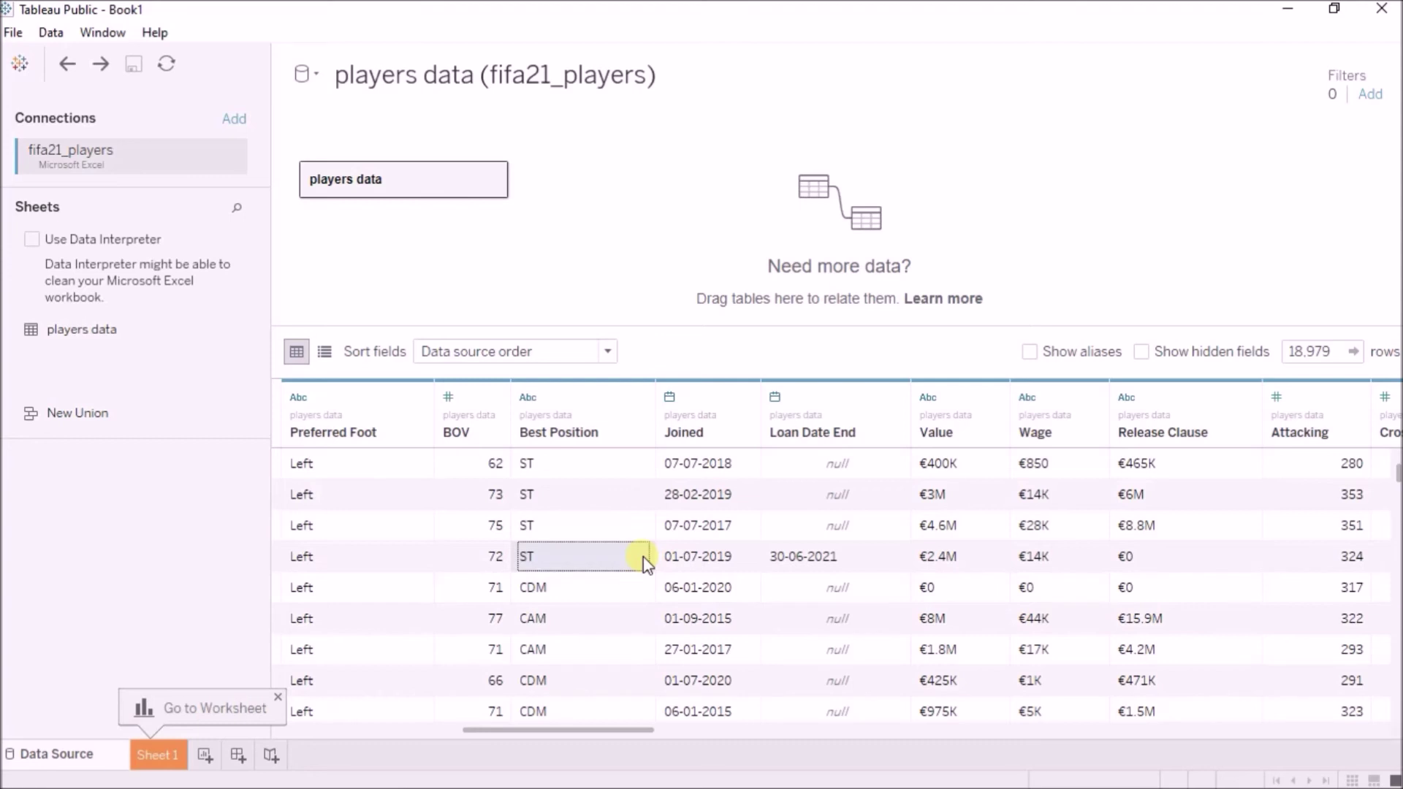
key("Right")
key("Right")
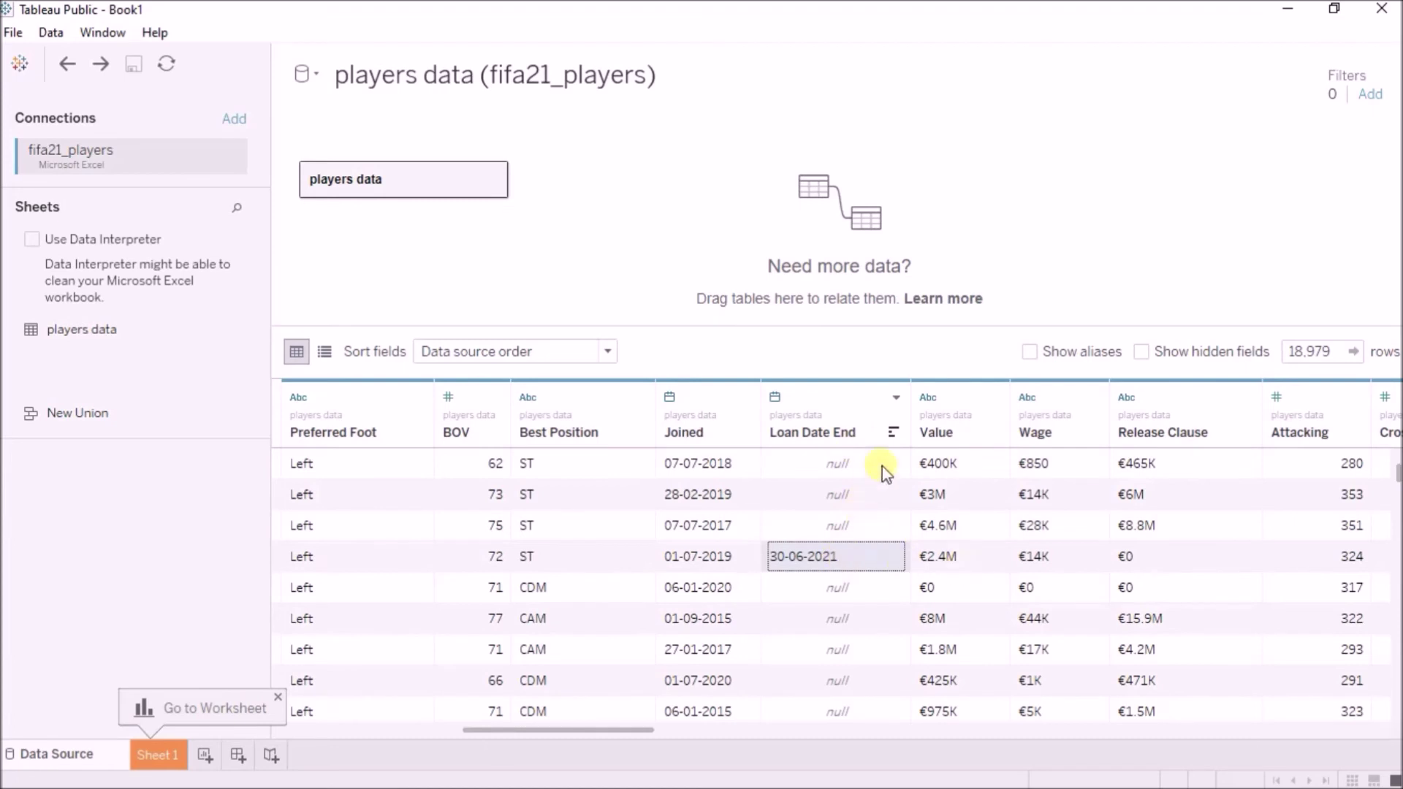
Start a calculated field from Loan Date End and replace its formula with ISNULL([Loan Date End])
left_click(898, 402)
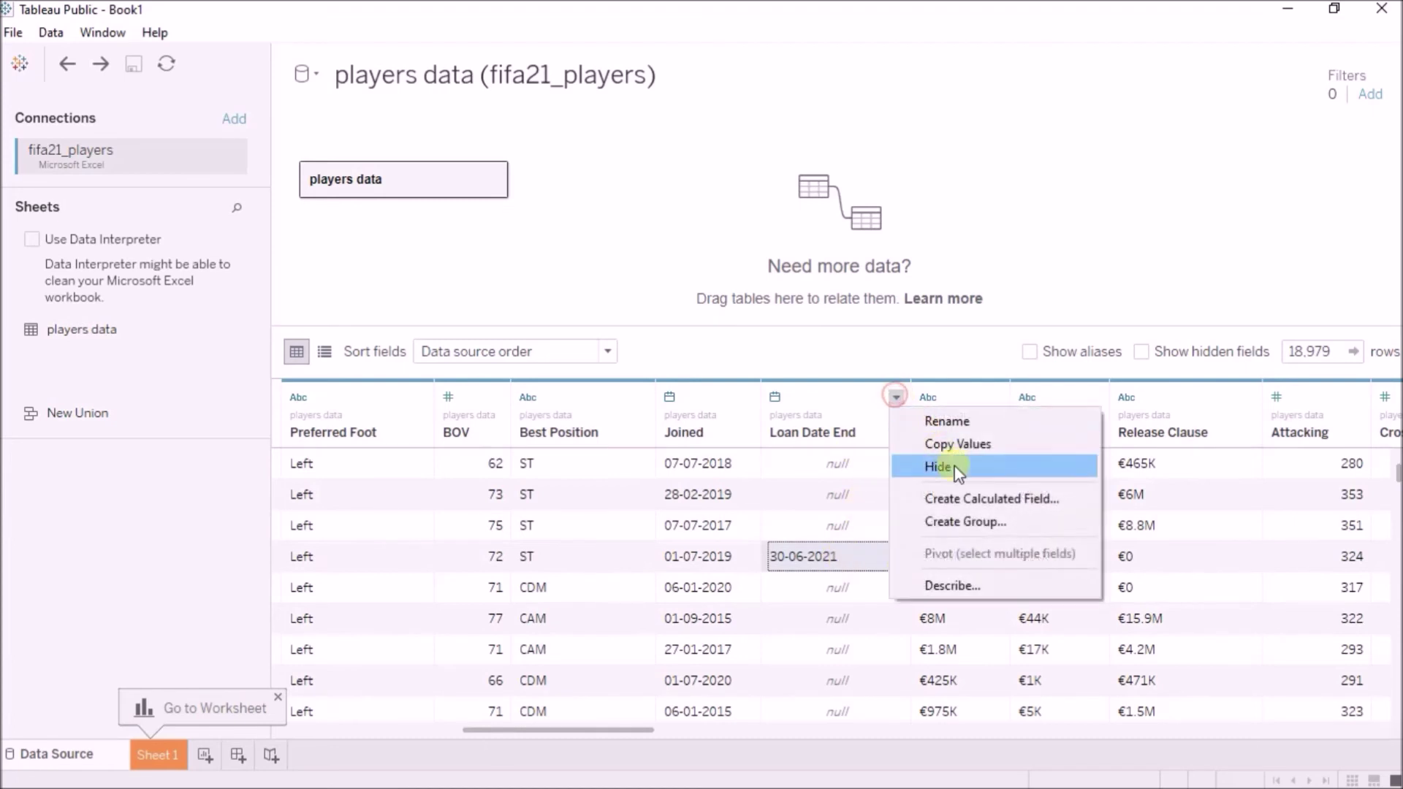
left_click(966, 495)
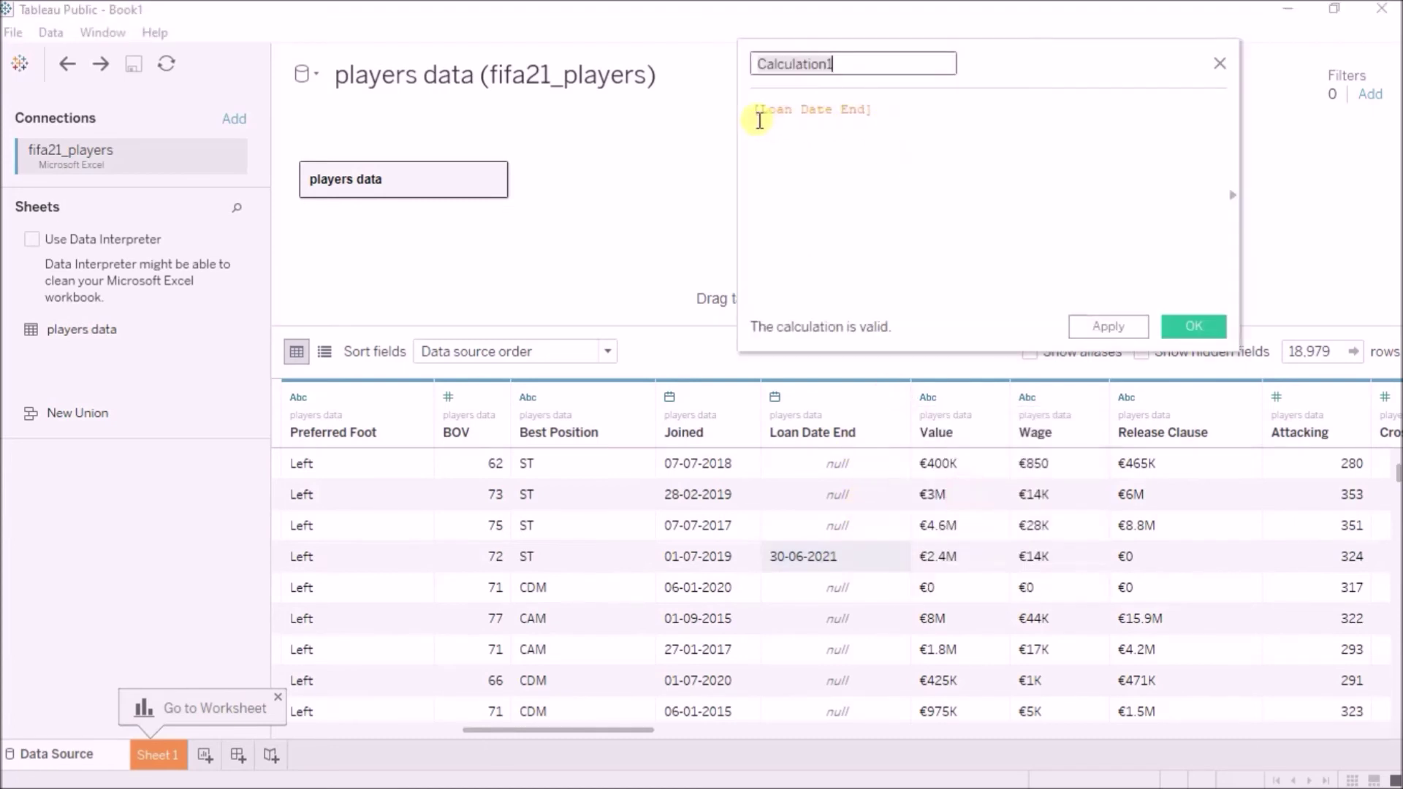
left_click_drag(753, 109, 899, 110)
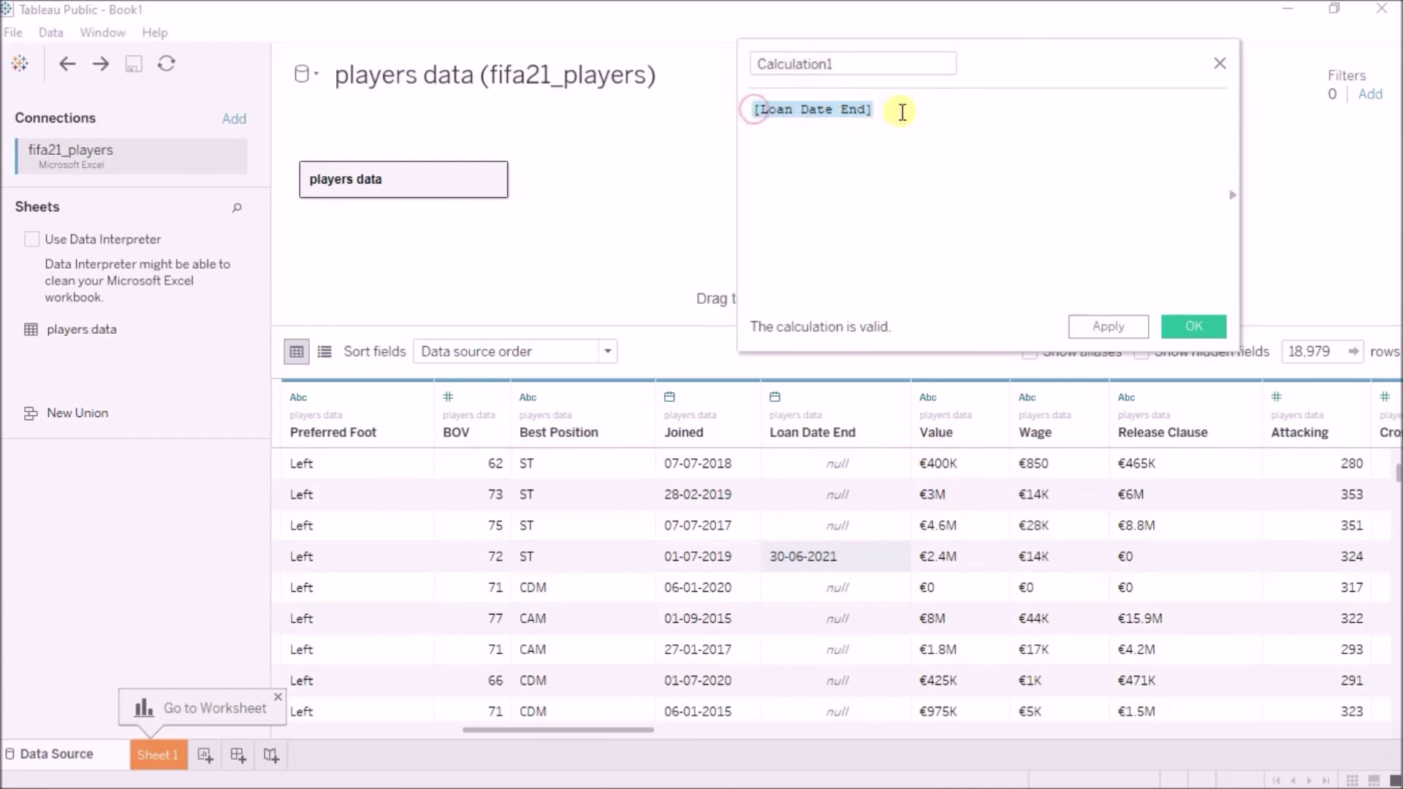
key("BackSpace")
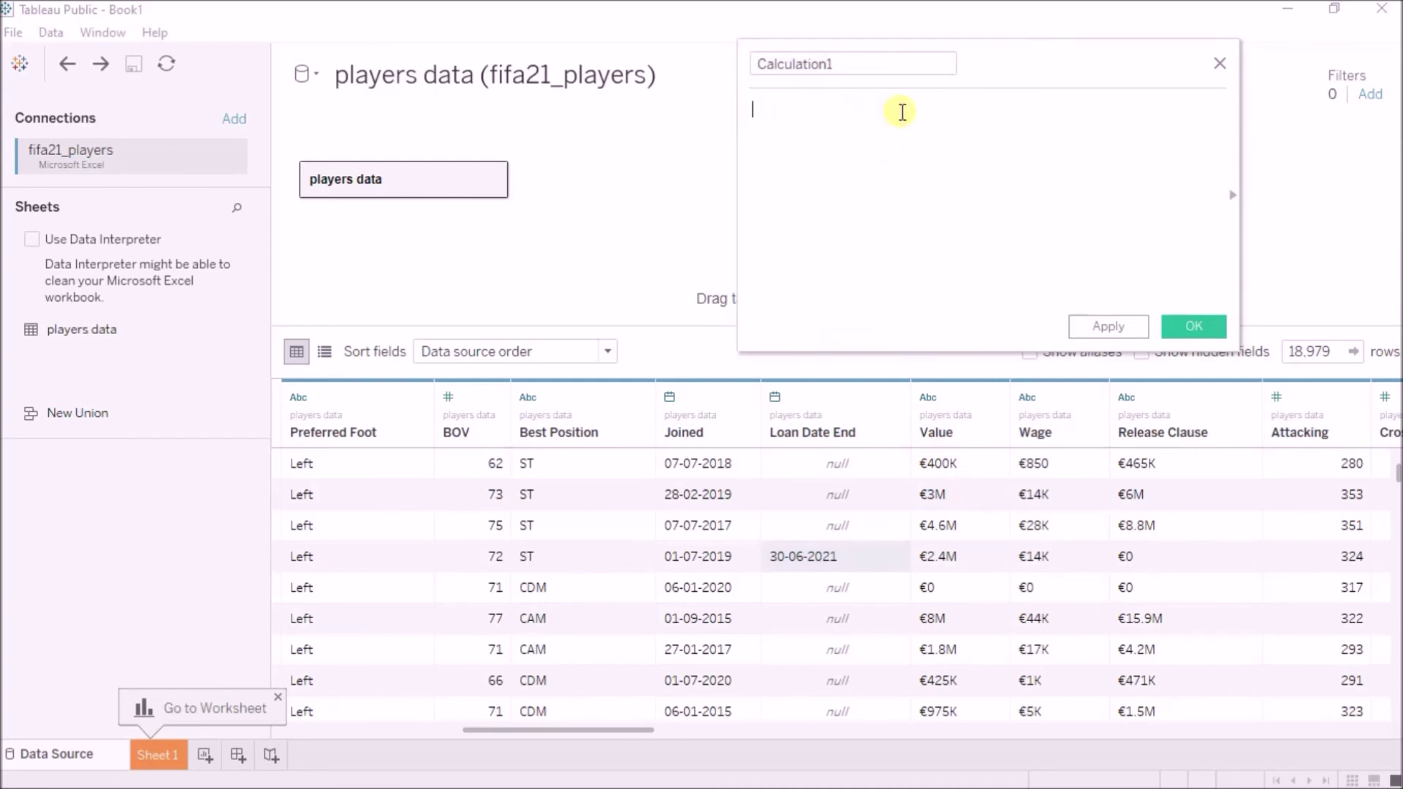
type("isnu")
key("Return")
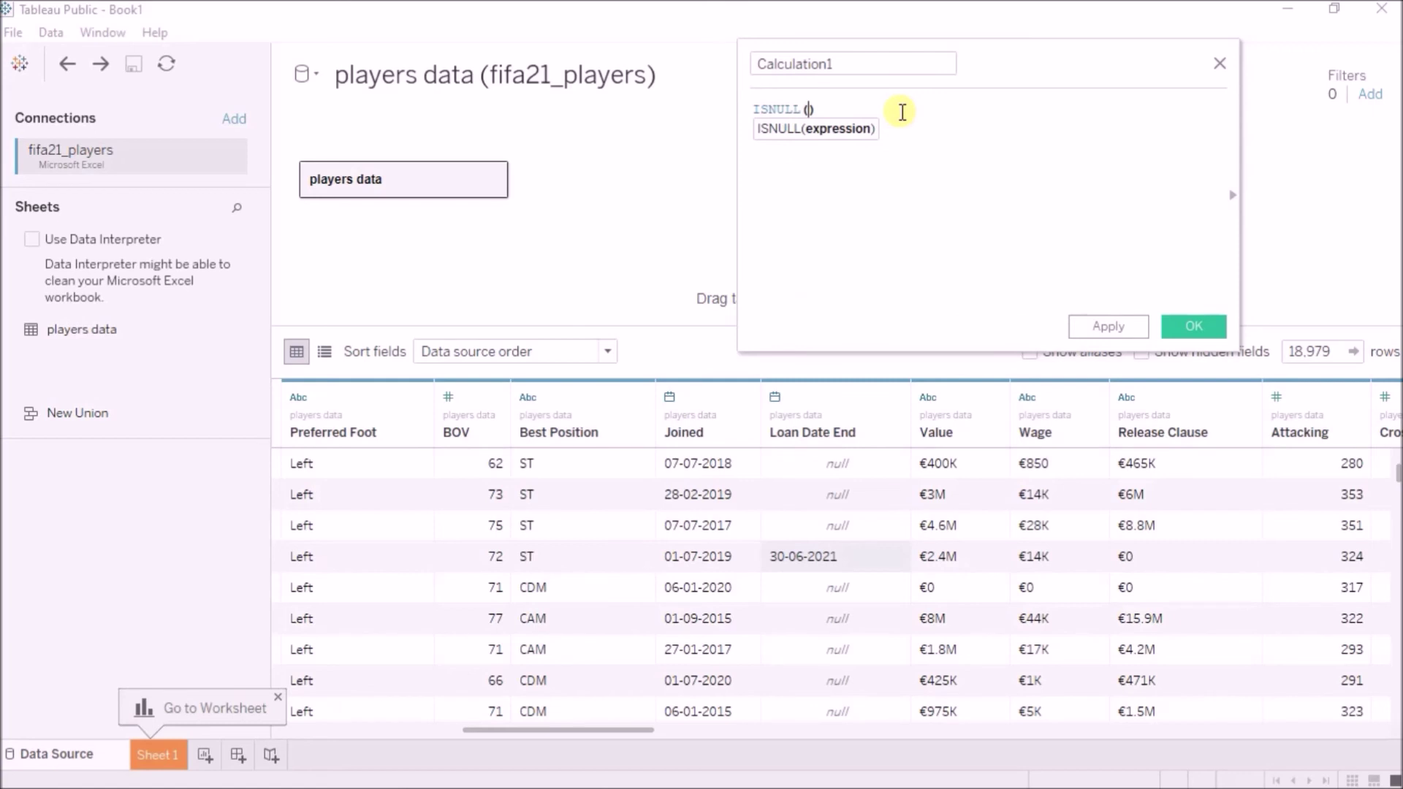
type("loan")
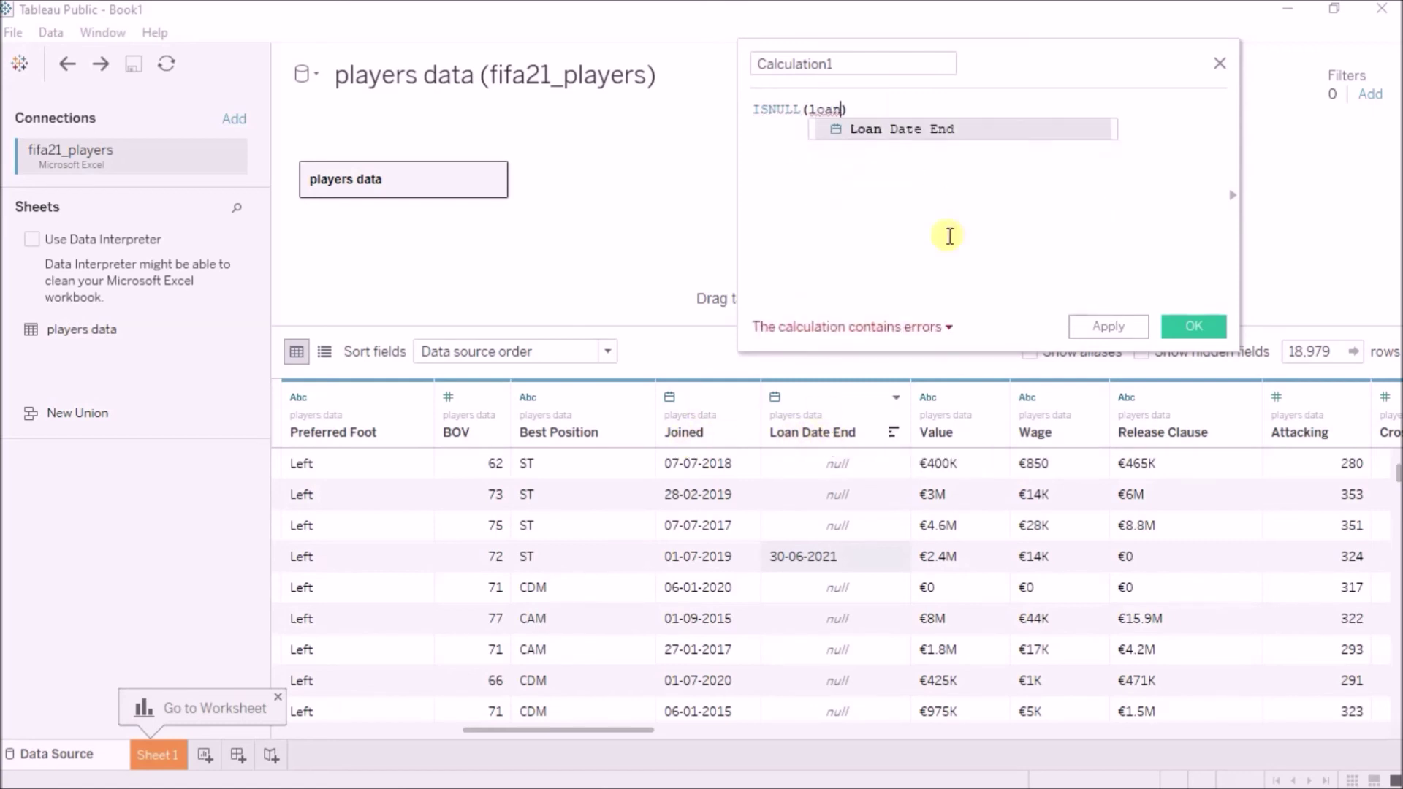
left_click(940, 135)
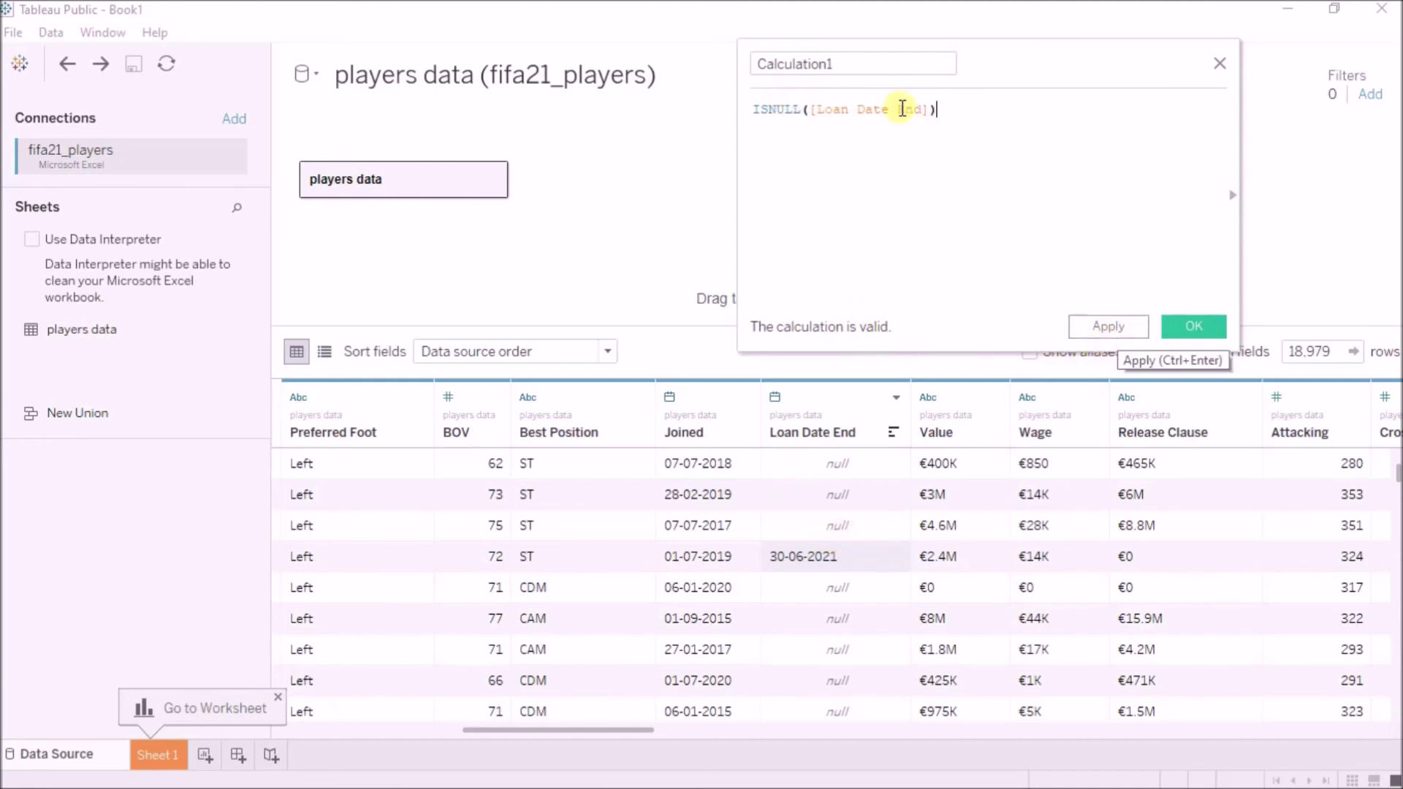
Name the calculated field "on loan?" and apply it, keeping its editor open
left_click(852, 61)
type("is")
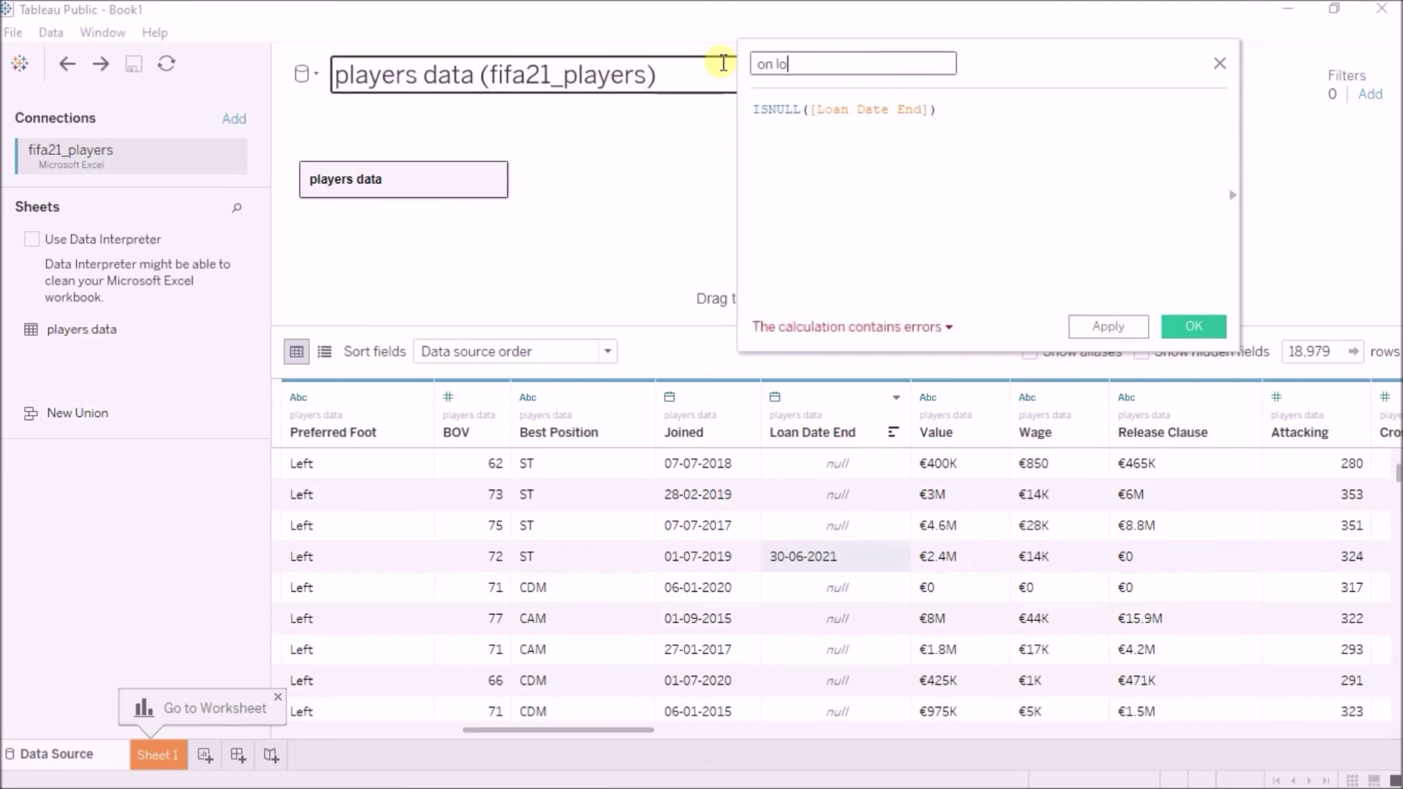
left_click(1120, 326)
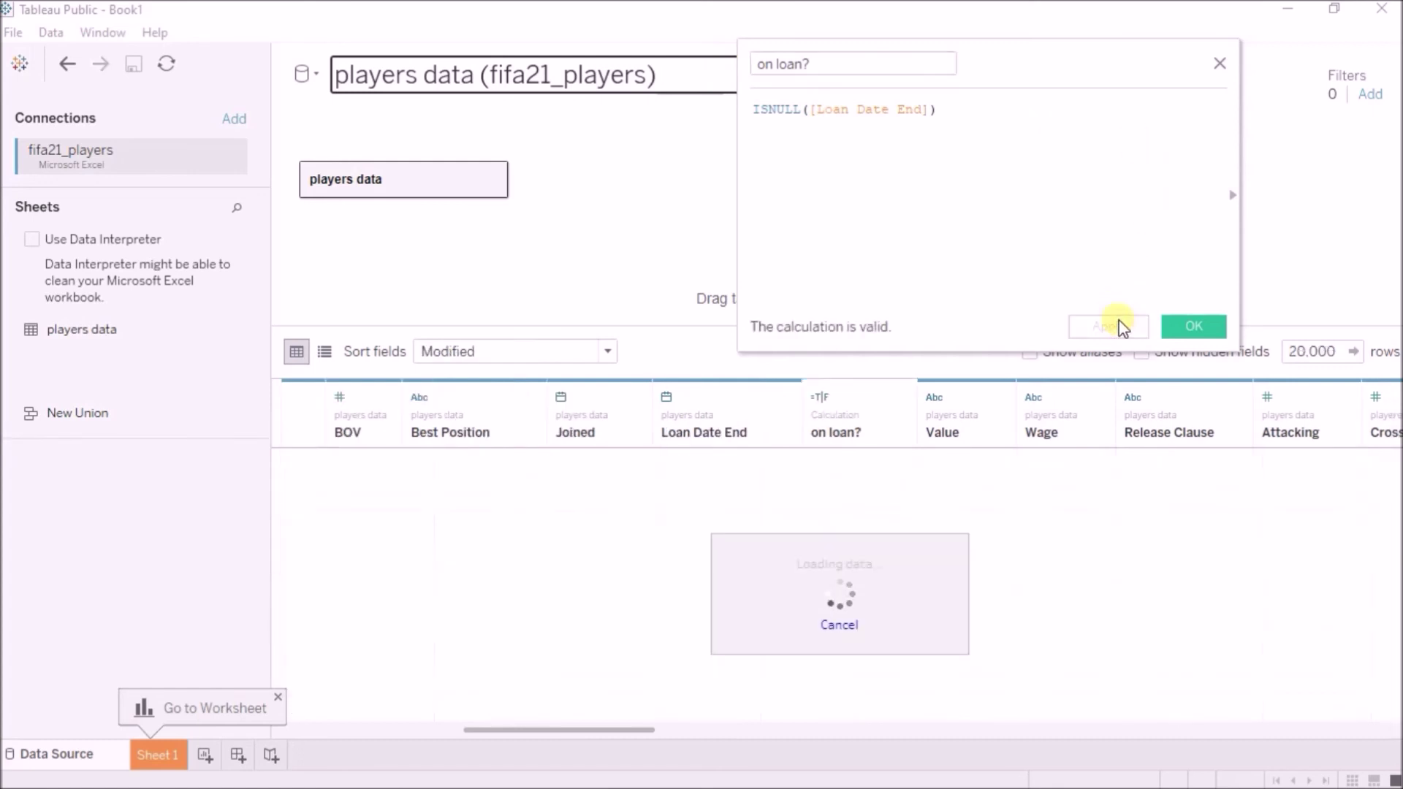
Compare the on loan? values with Loan Date End for rows with null and with filled-in dates
left_click(940, 525)
left_click_drag(863, 469, 852, 491)
left_click(930, 464)
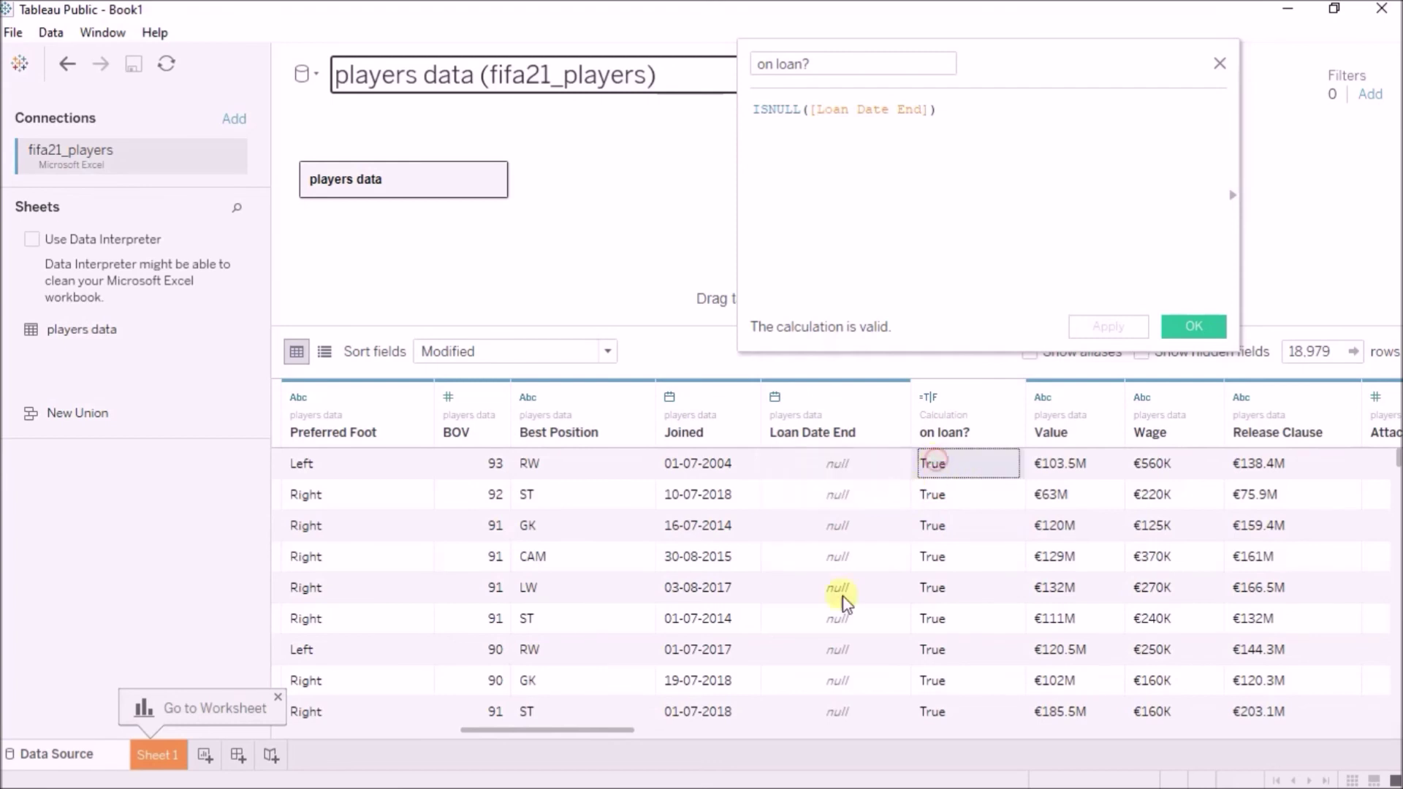
scroll(841, 589, "down", 10)
scroll(844, 601, "down", 15)
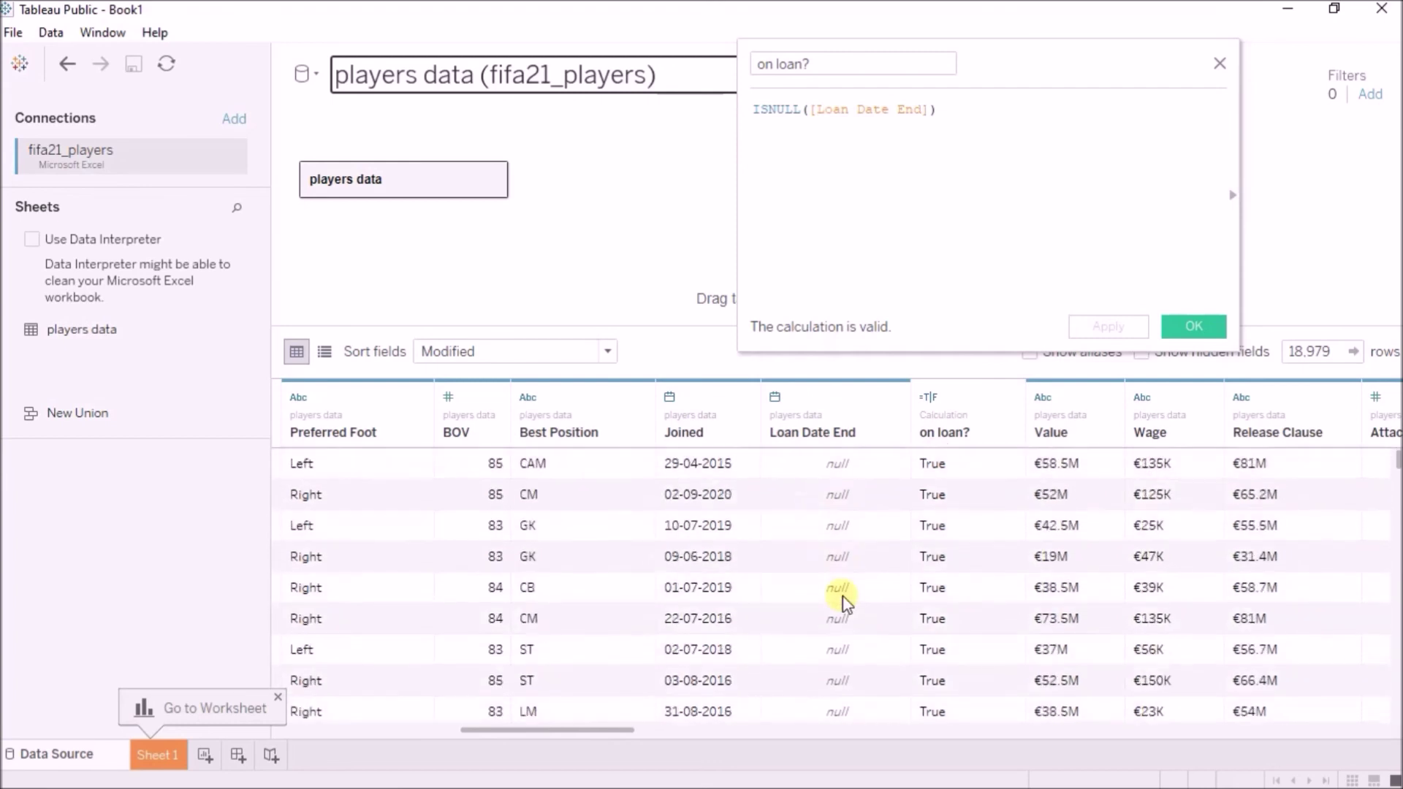
scroll(844, 601, "down", 5)
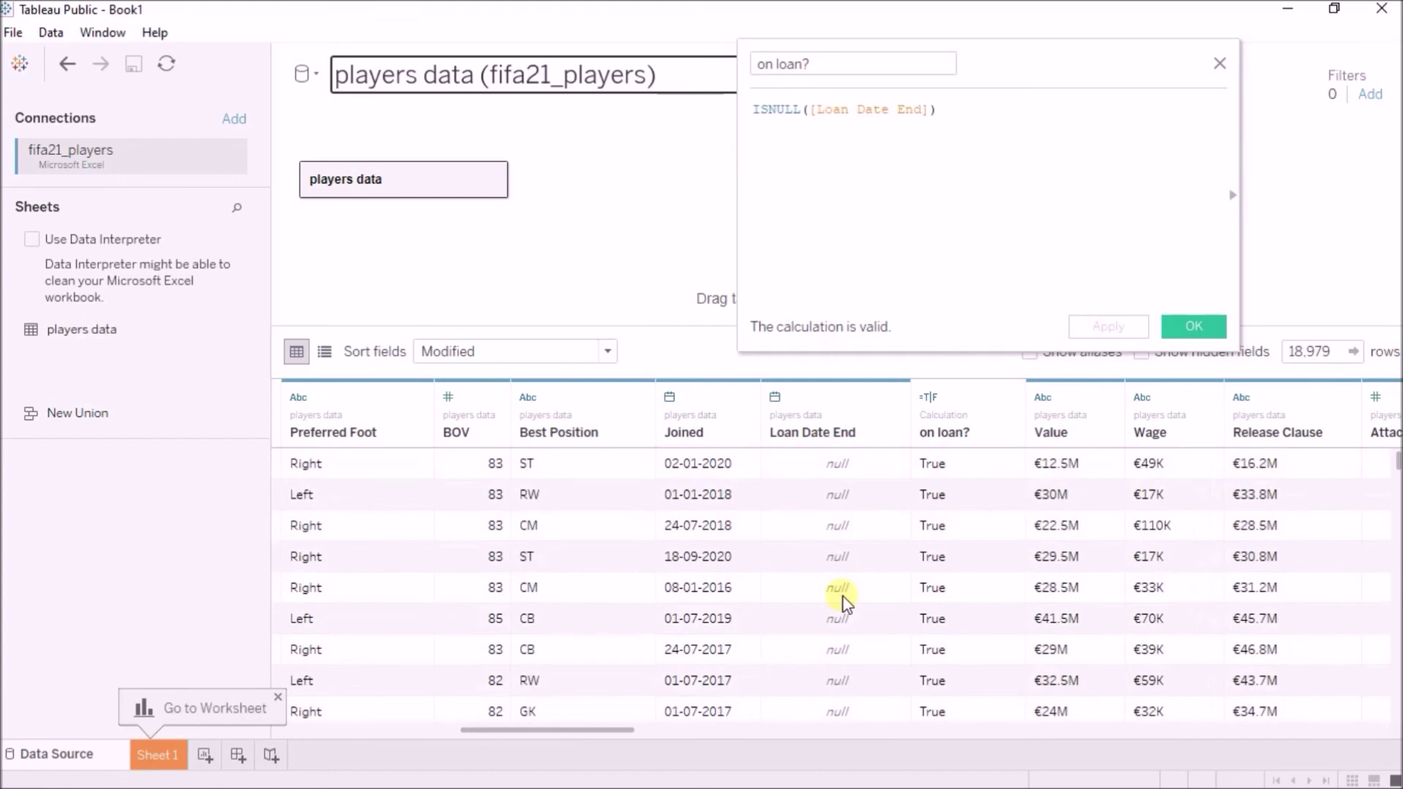
left_click(959, 653)
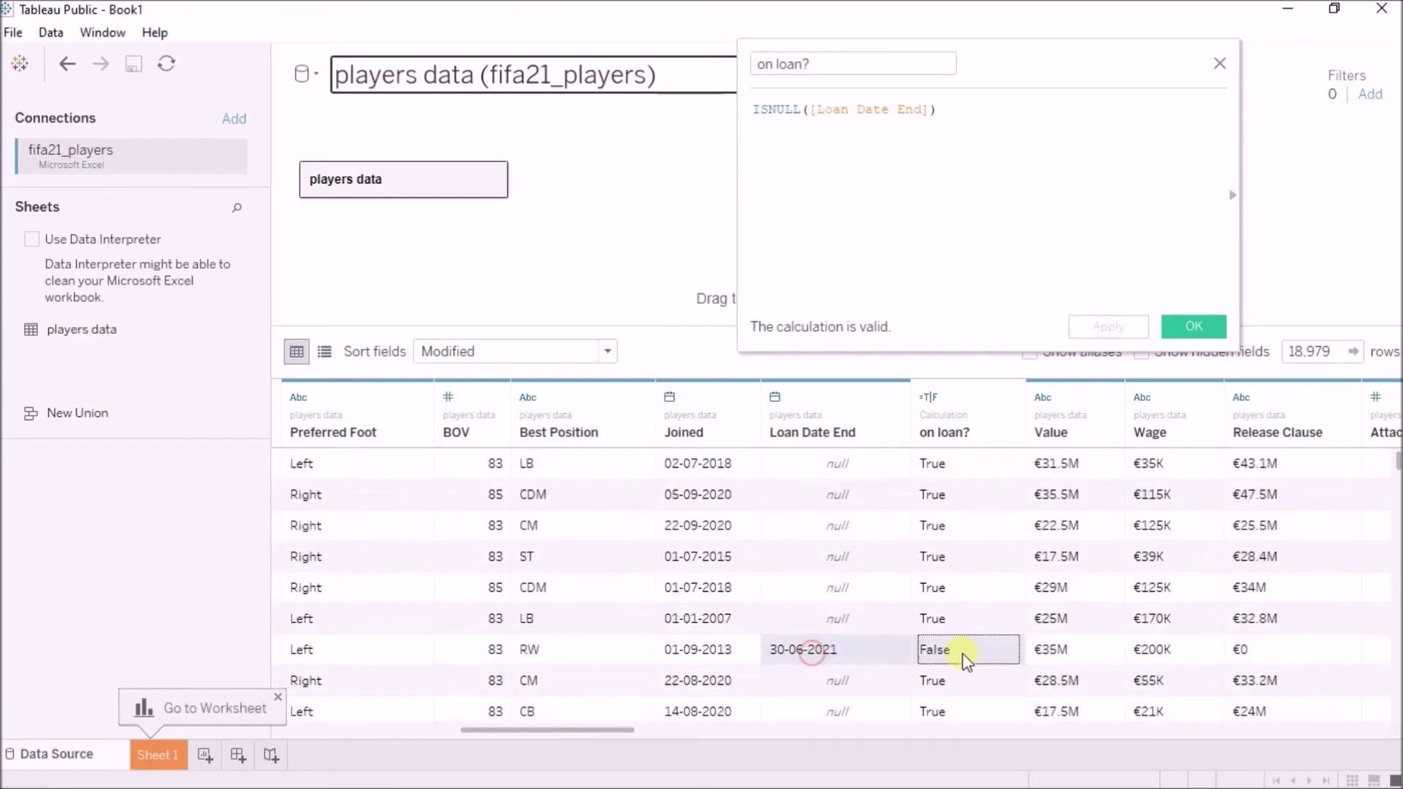
Negate the on loan? formula to NOT ISNULL([Loan Date End]) and apply it
left_click(757, 109)
type("NOT")
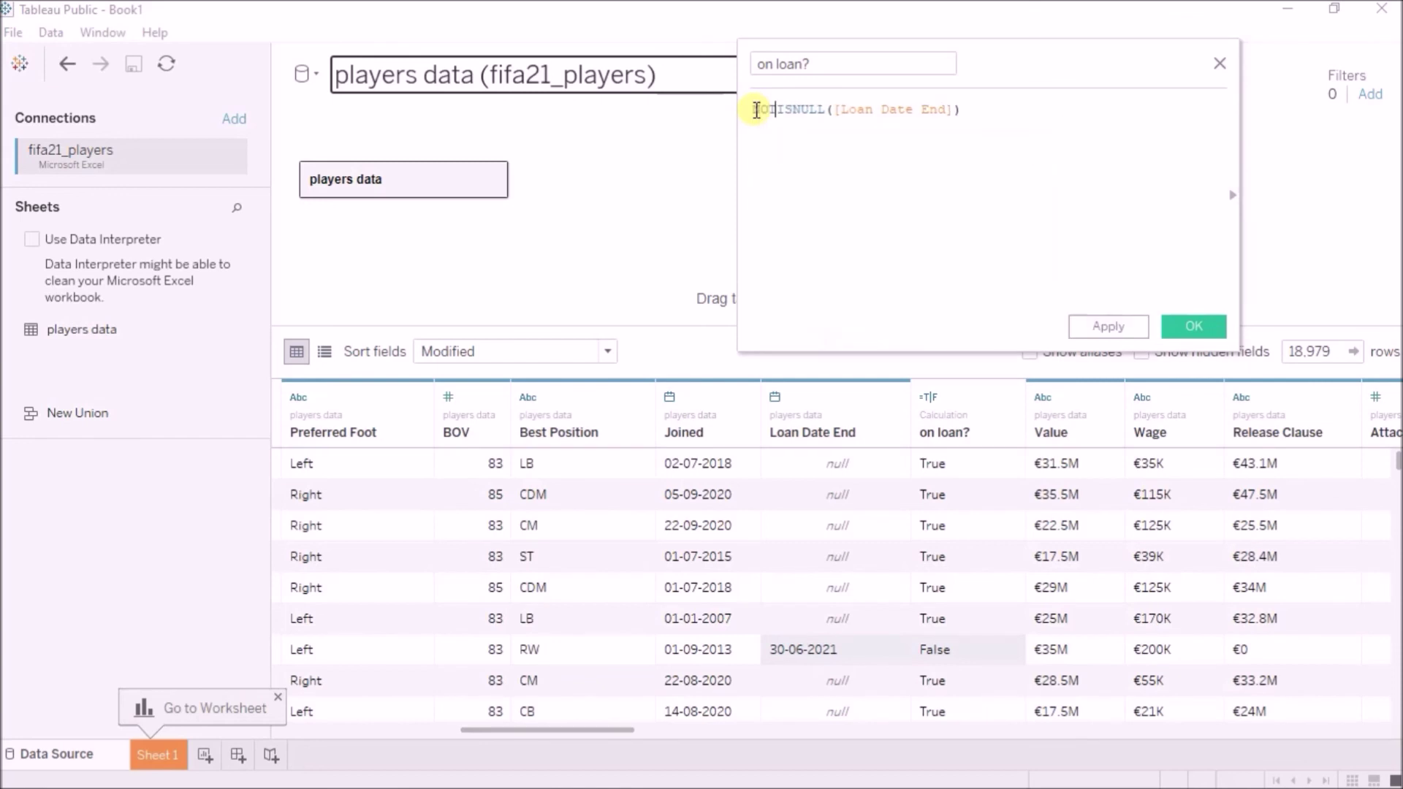
left_click(1135, 327)
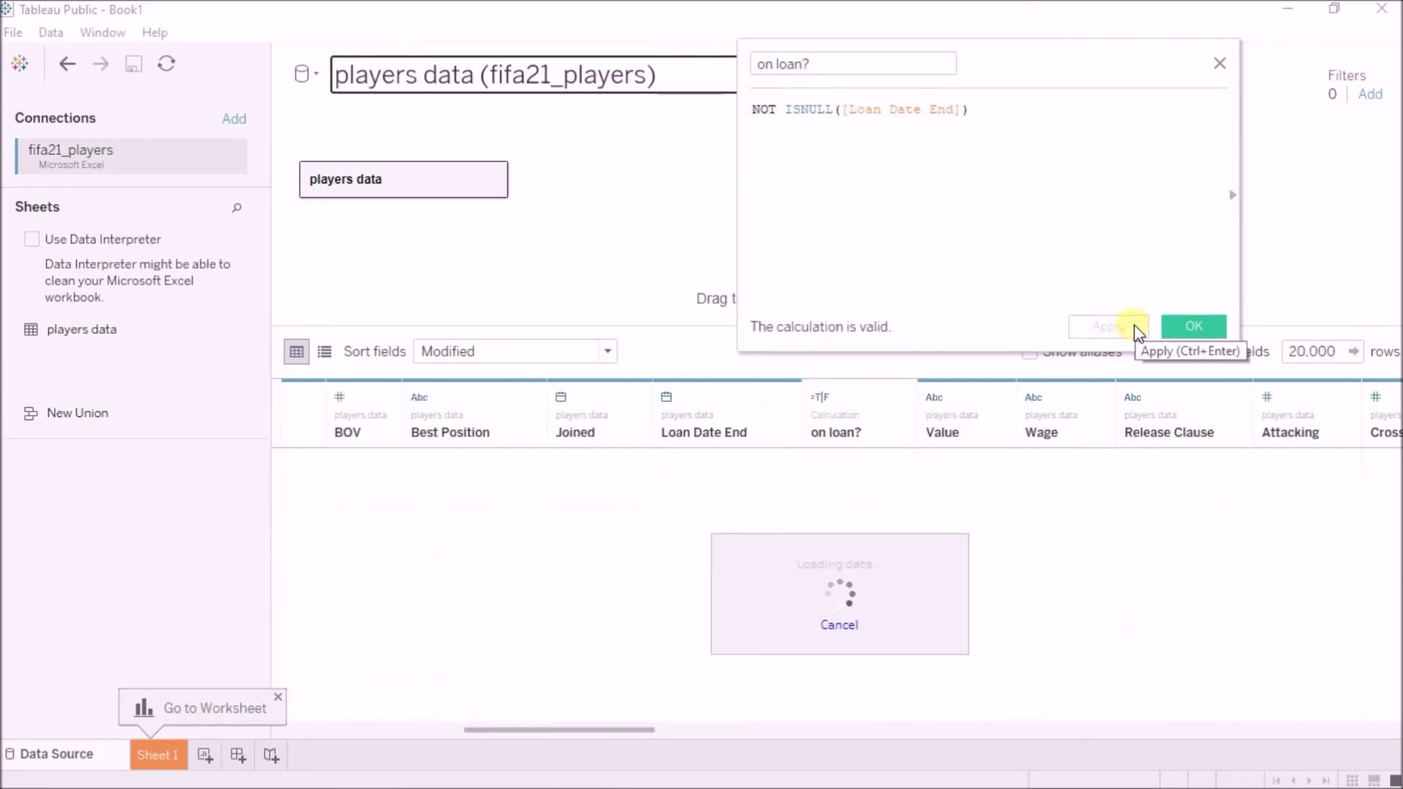
Check the recalculated on loan? values against null and filled-in loan end dates, and close the calculation editor
left_click(834, 463)
left_click(929, 470)
scroll(923, 507, "down", 20)
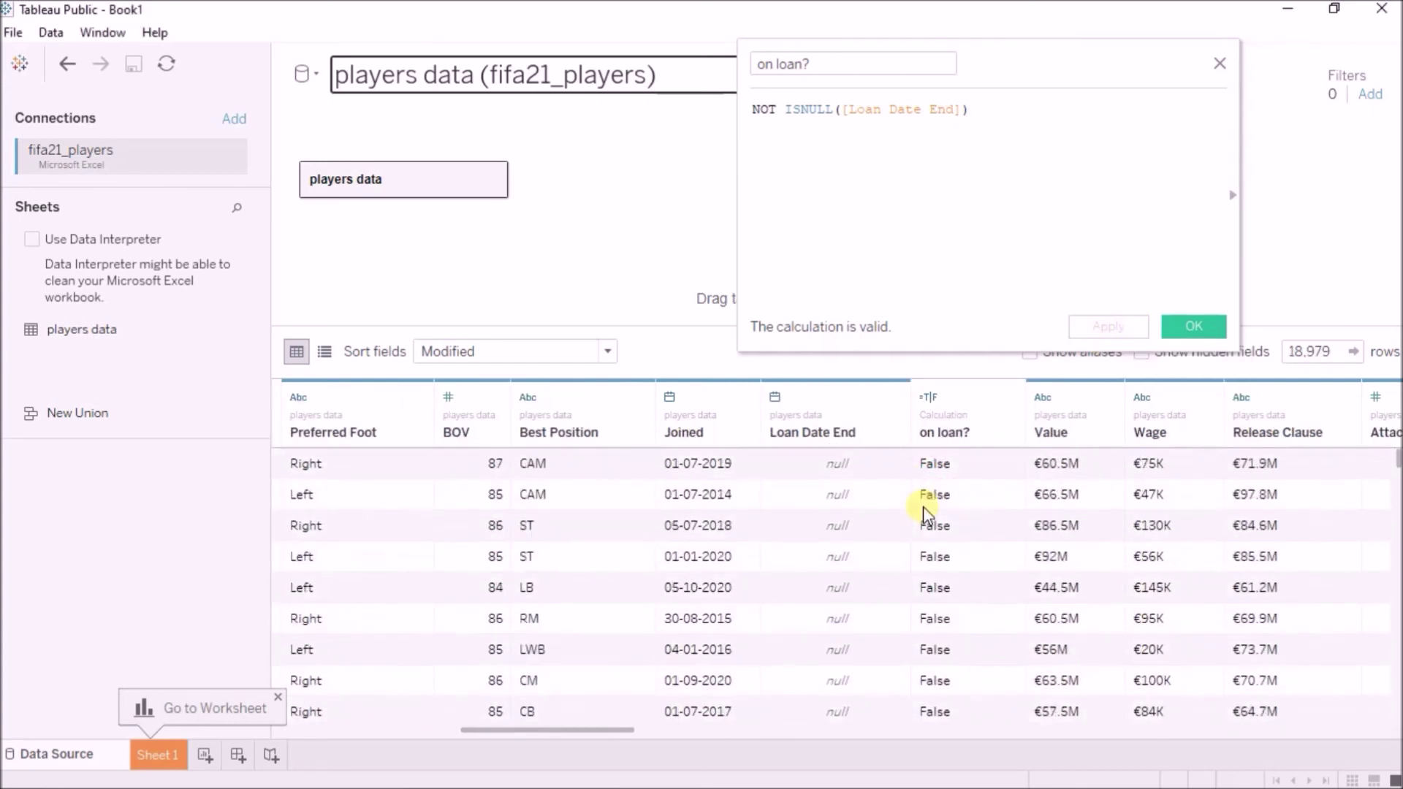
scroll(923, 507, "down", 20)
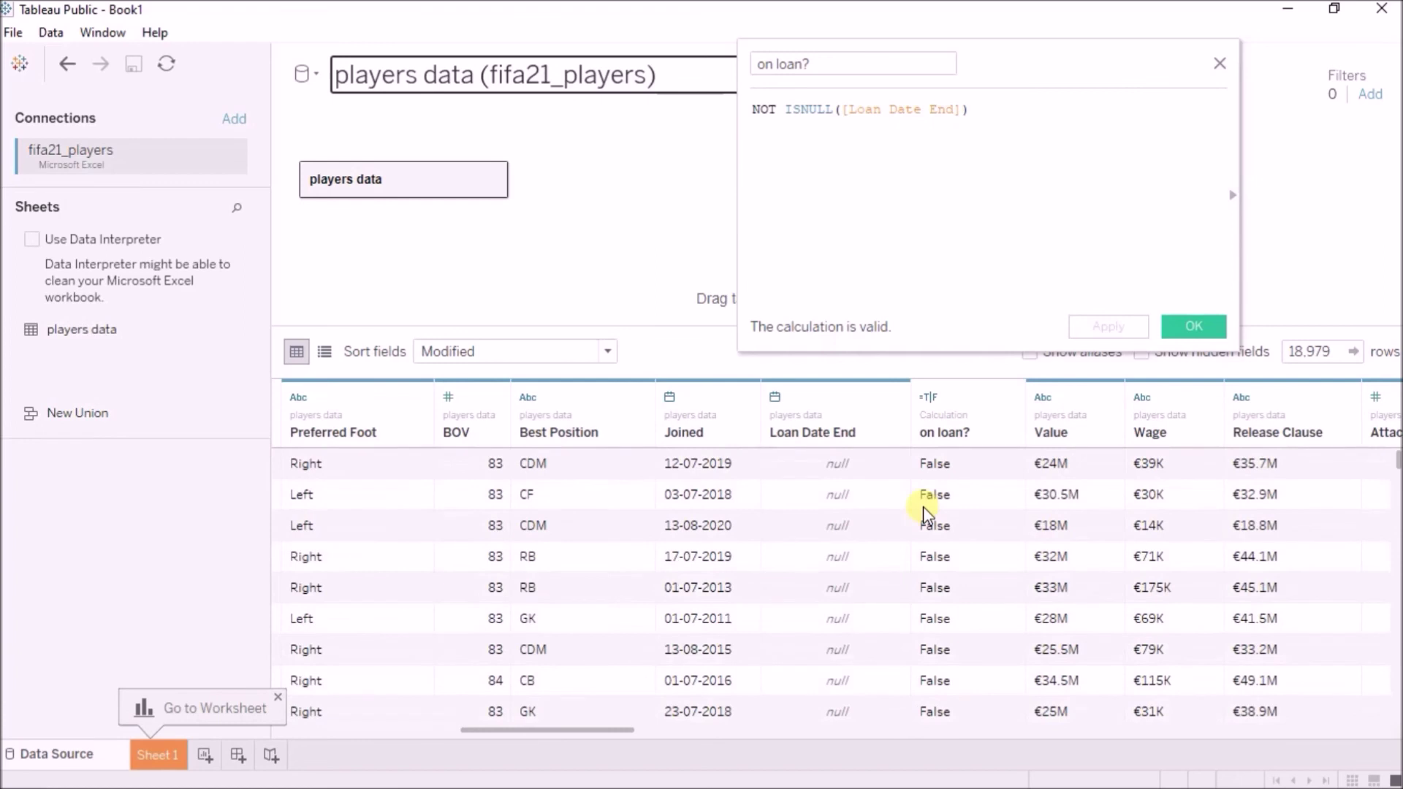
scroll(924, 506, "down", 5)
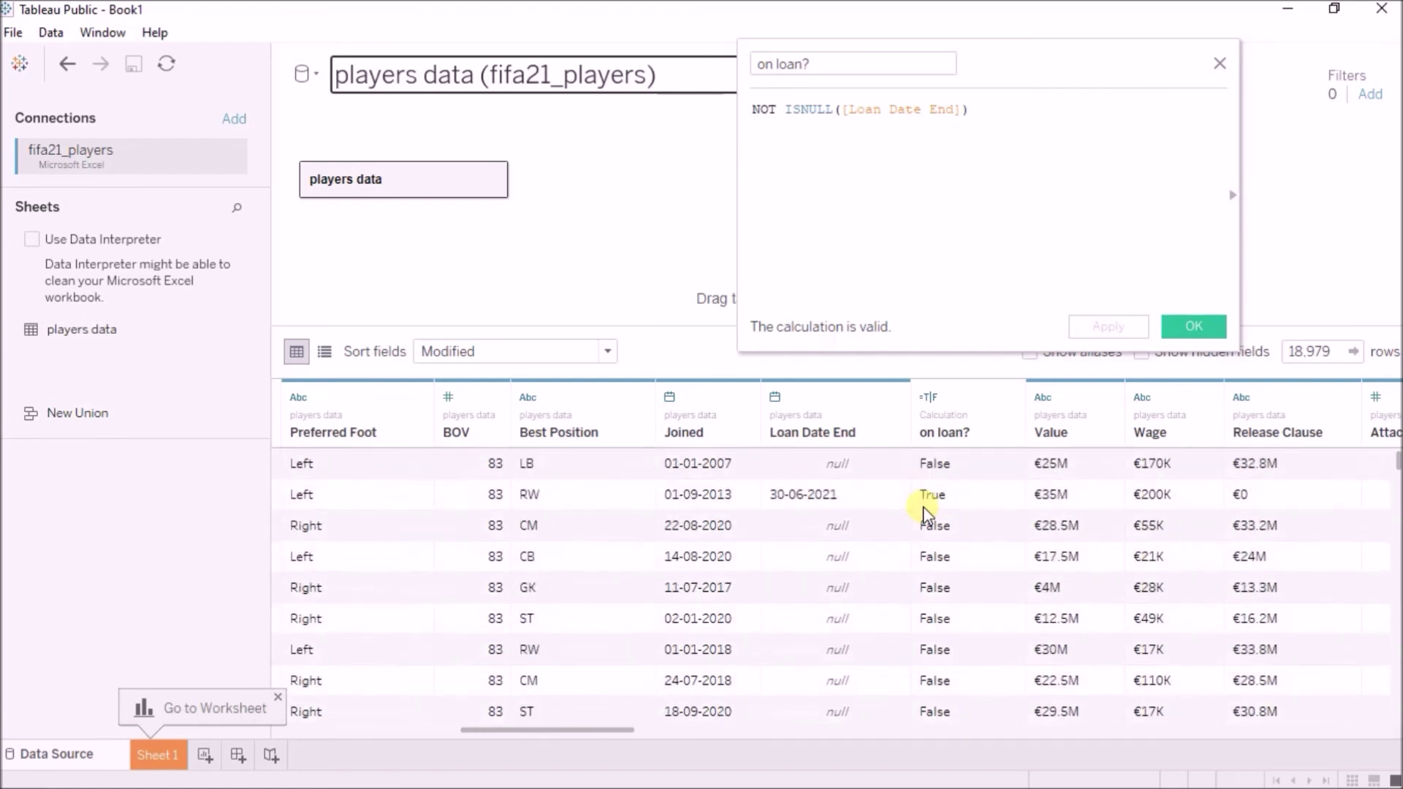
left_click(947, 495)
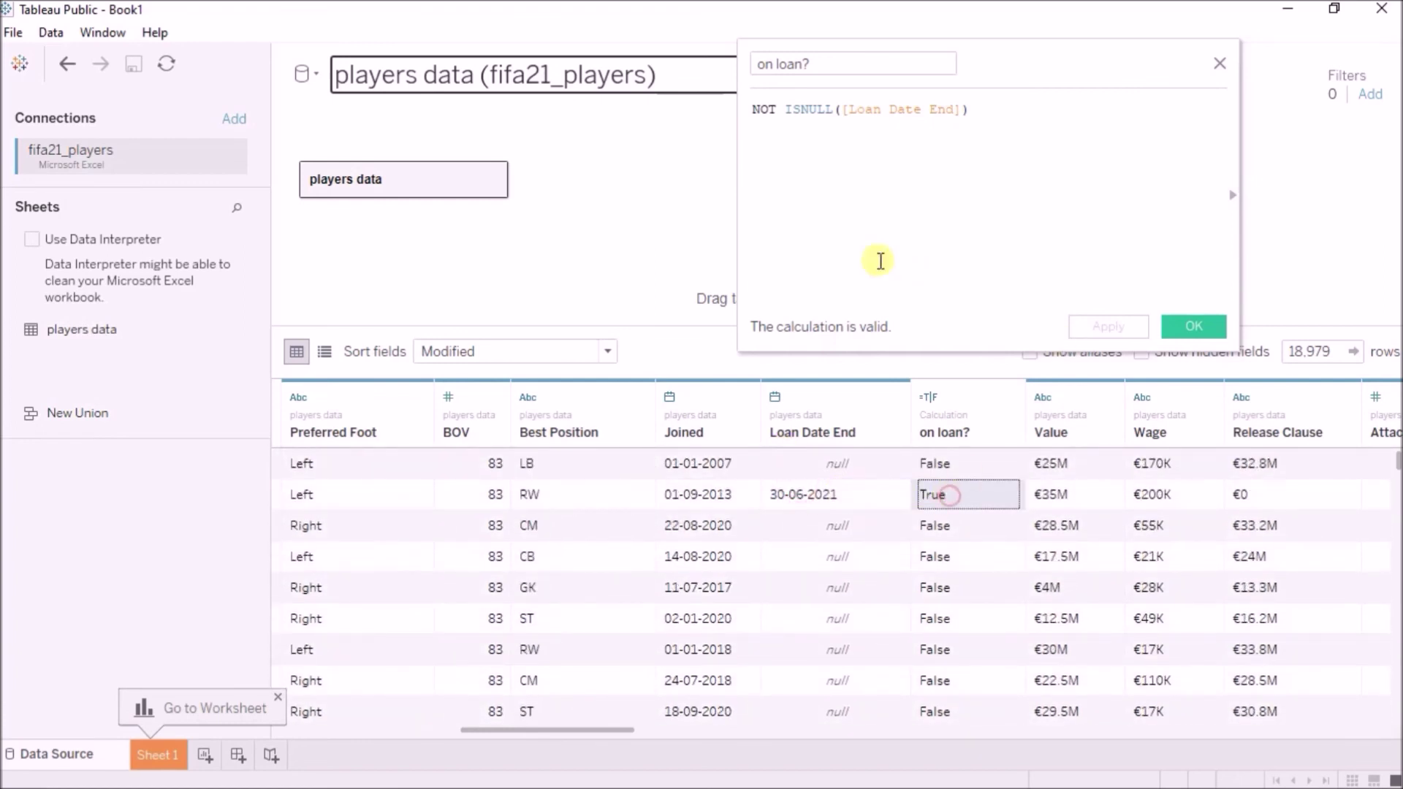
left_click(1220, 63)
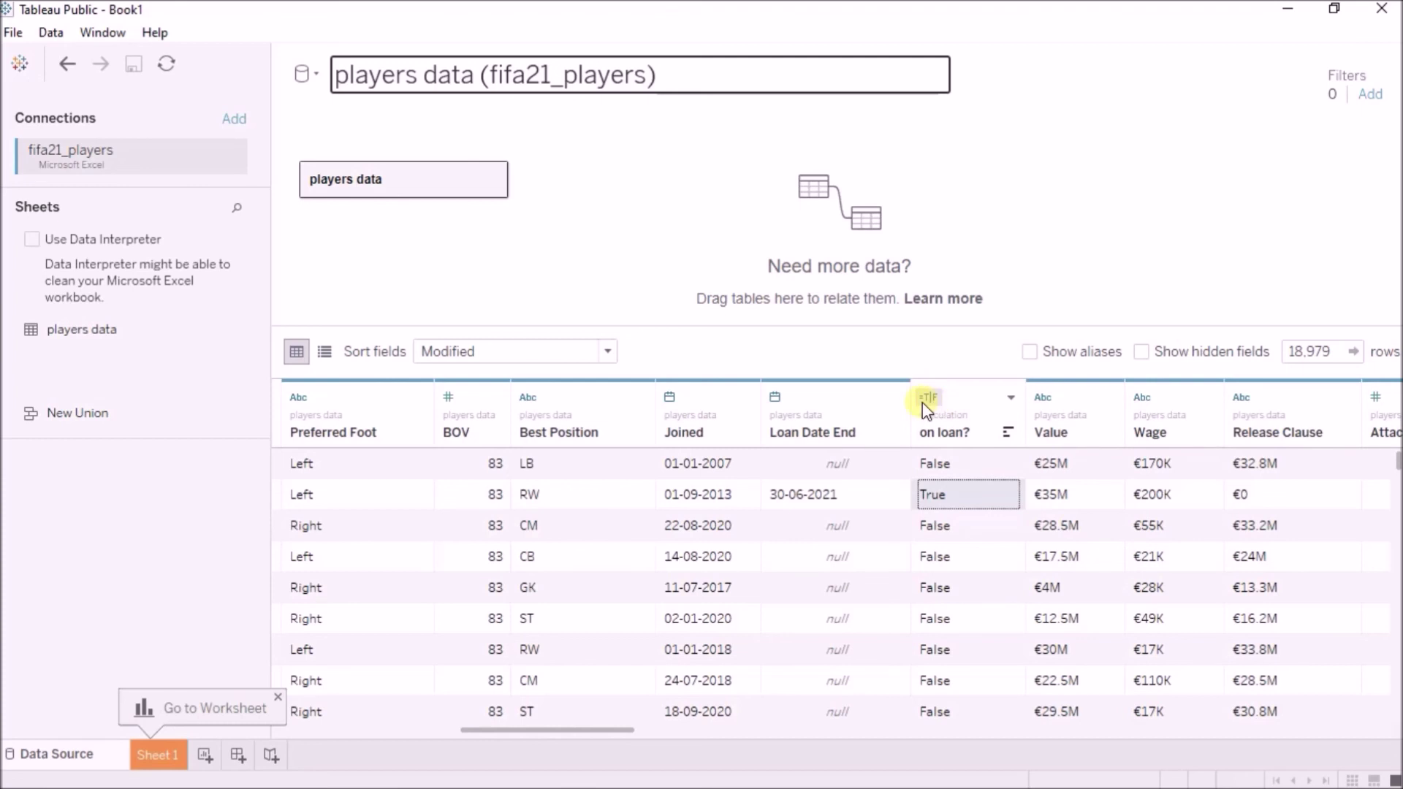
left_click(931, 608)
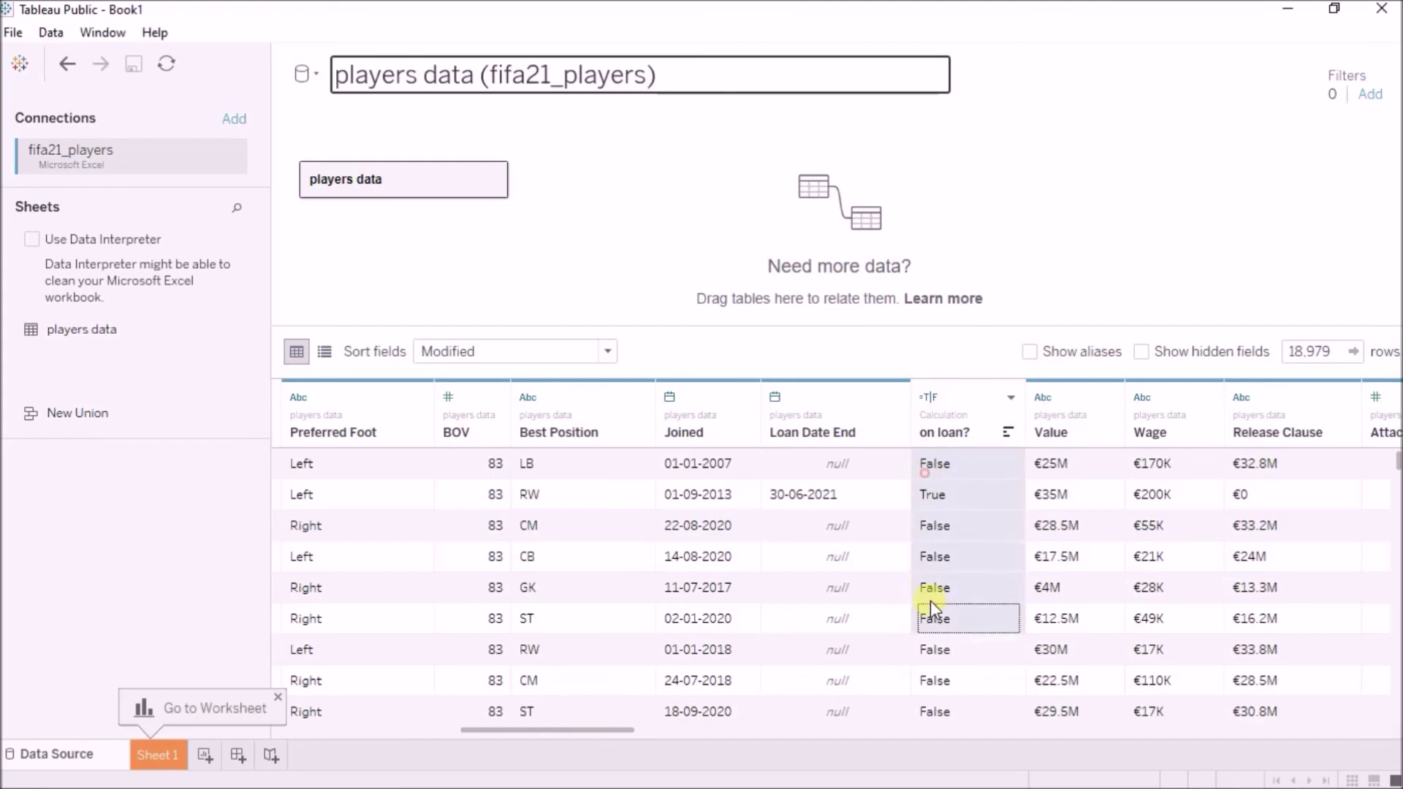